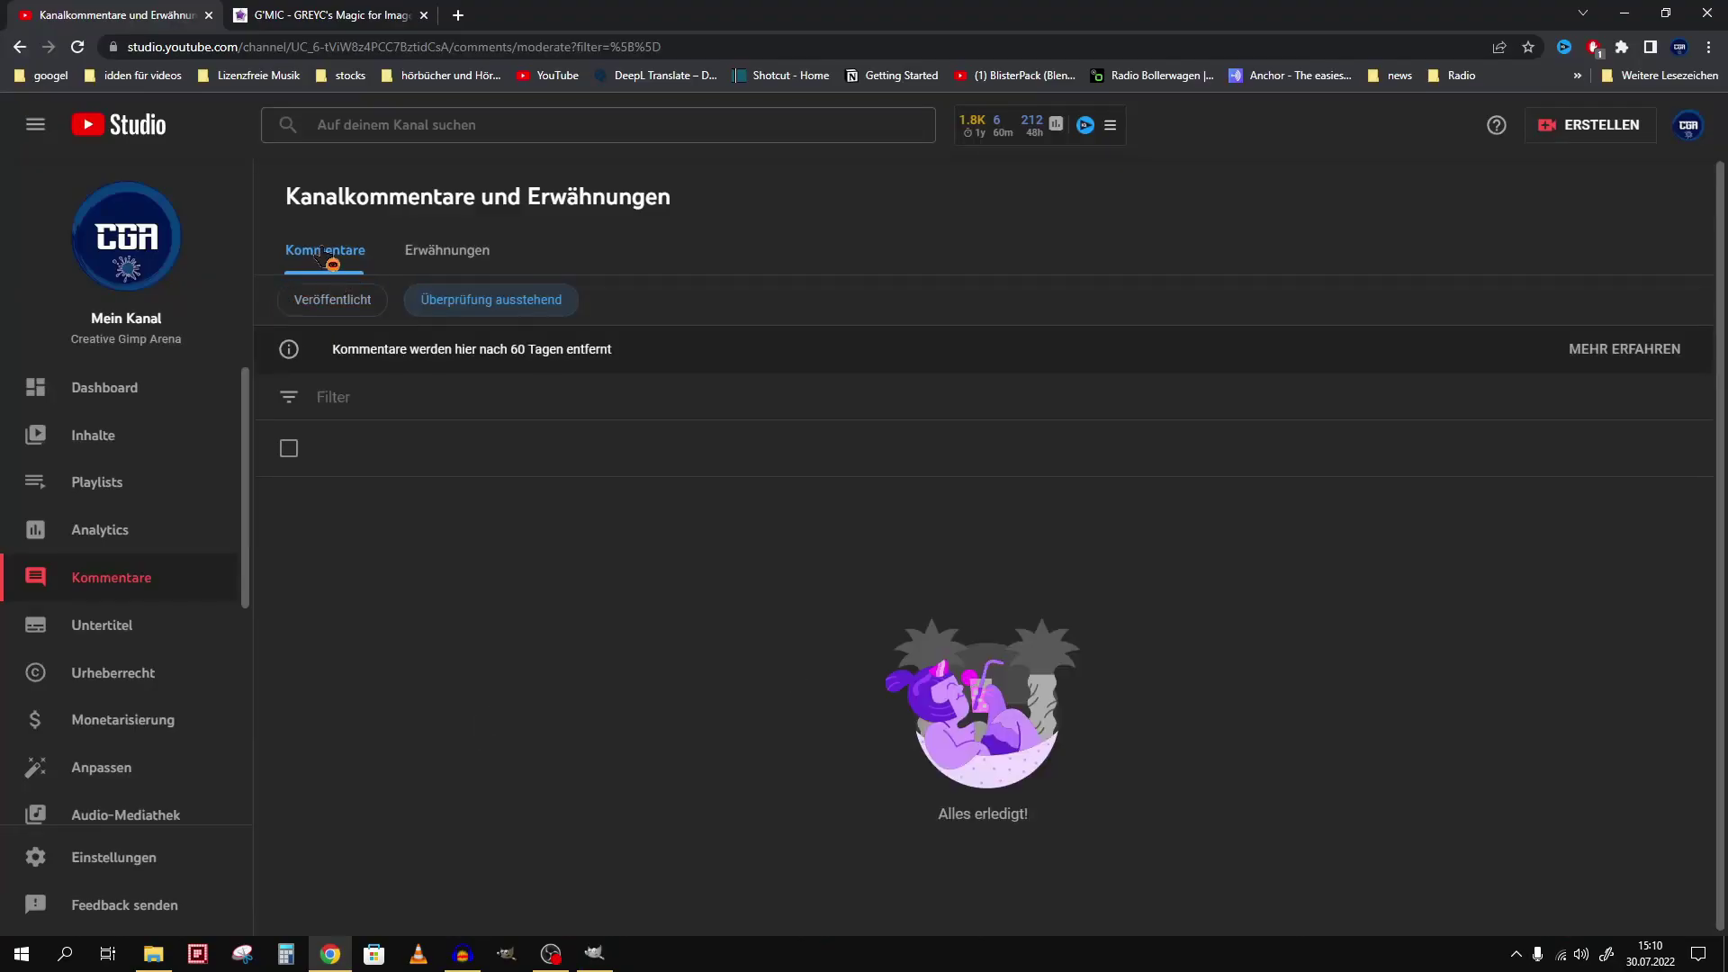
- Switch the channel's Comments list to the 'Veröffentlicht' (published) filter
click(333, 300)
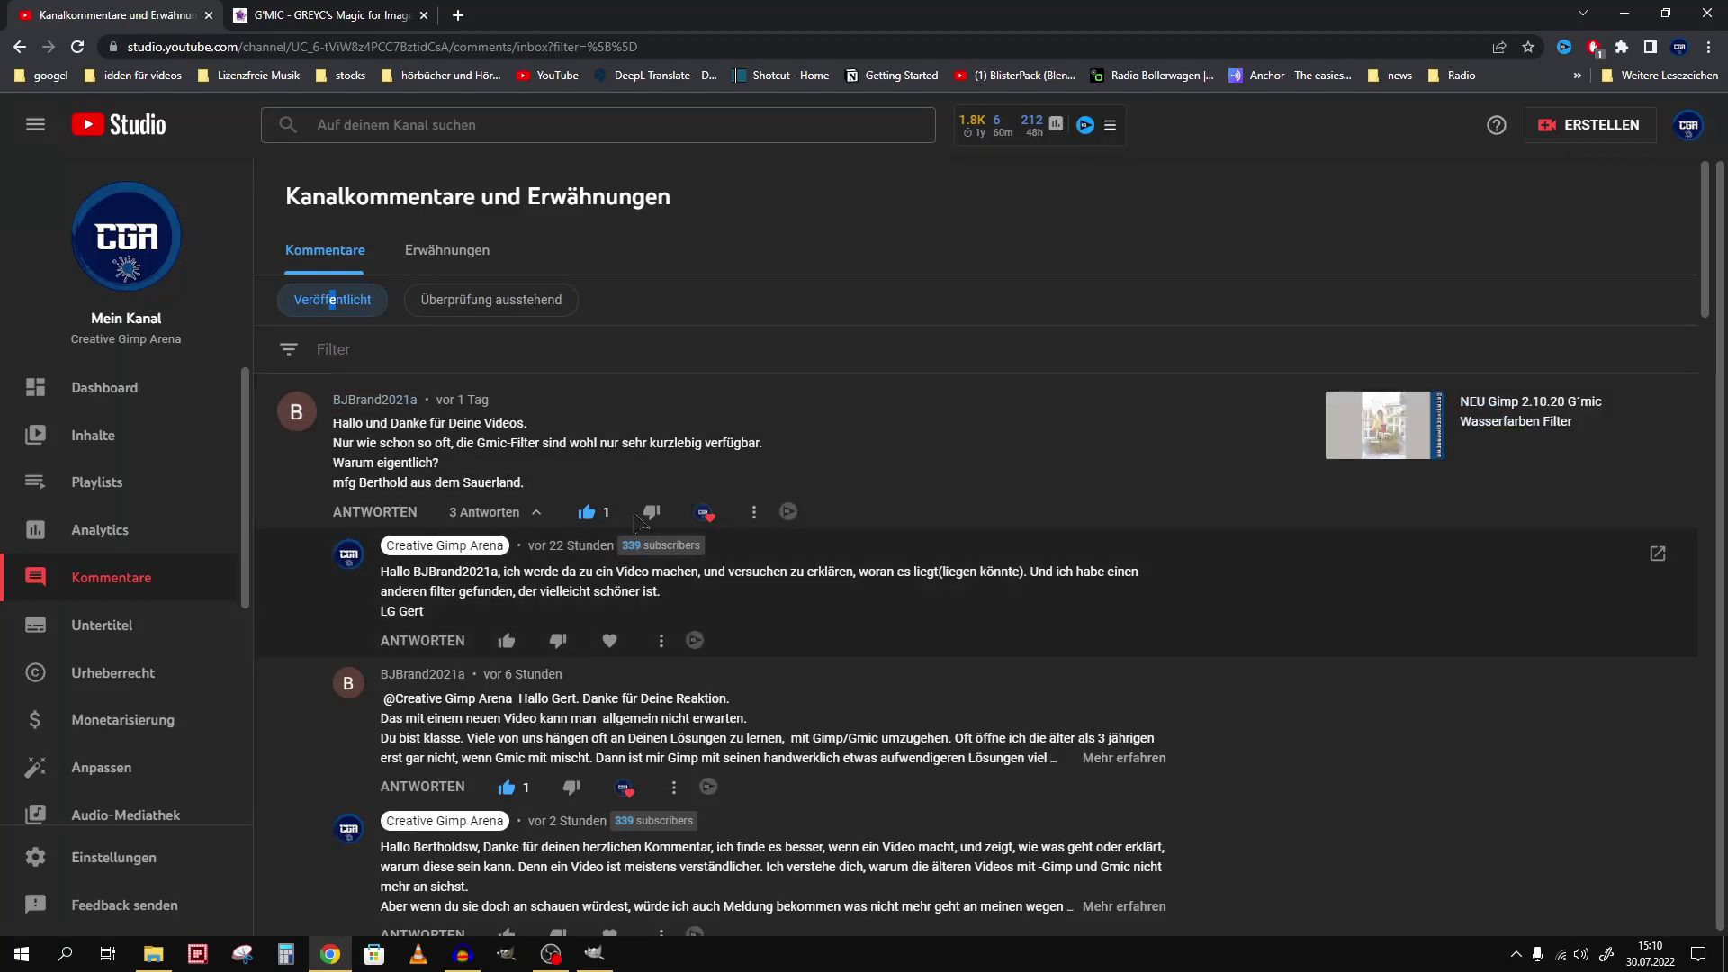
scroll(636, 520, down, 1)
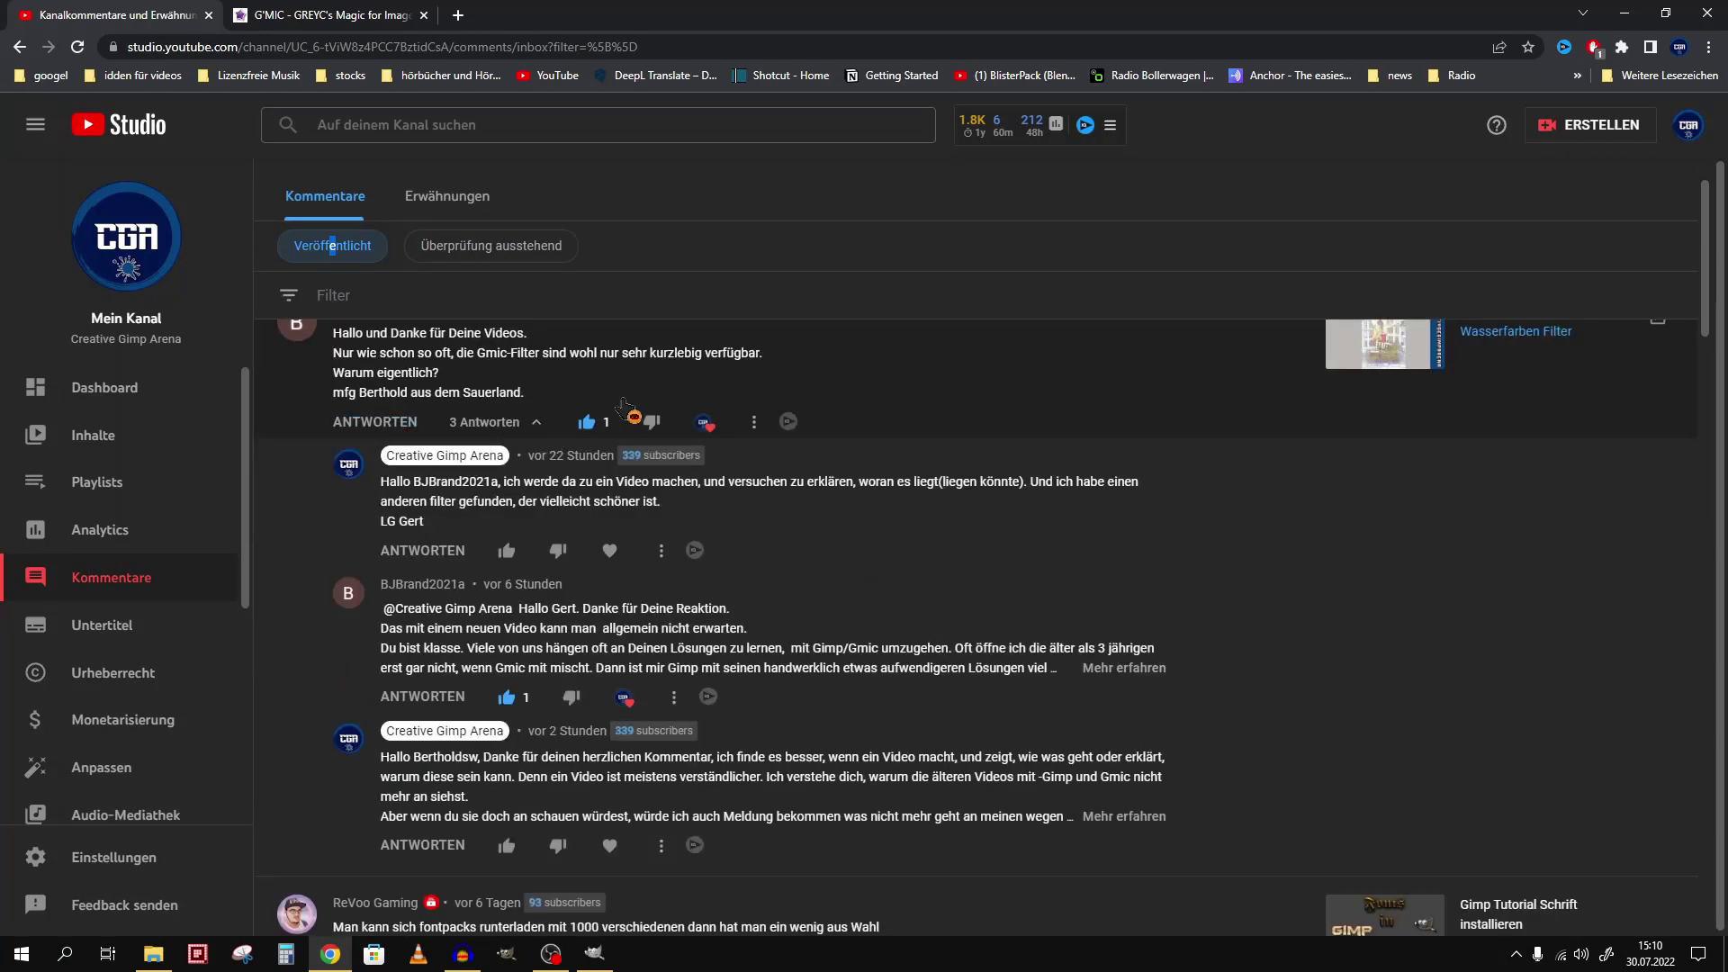
scroll(623, 407, up, 1)
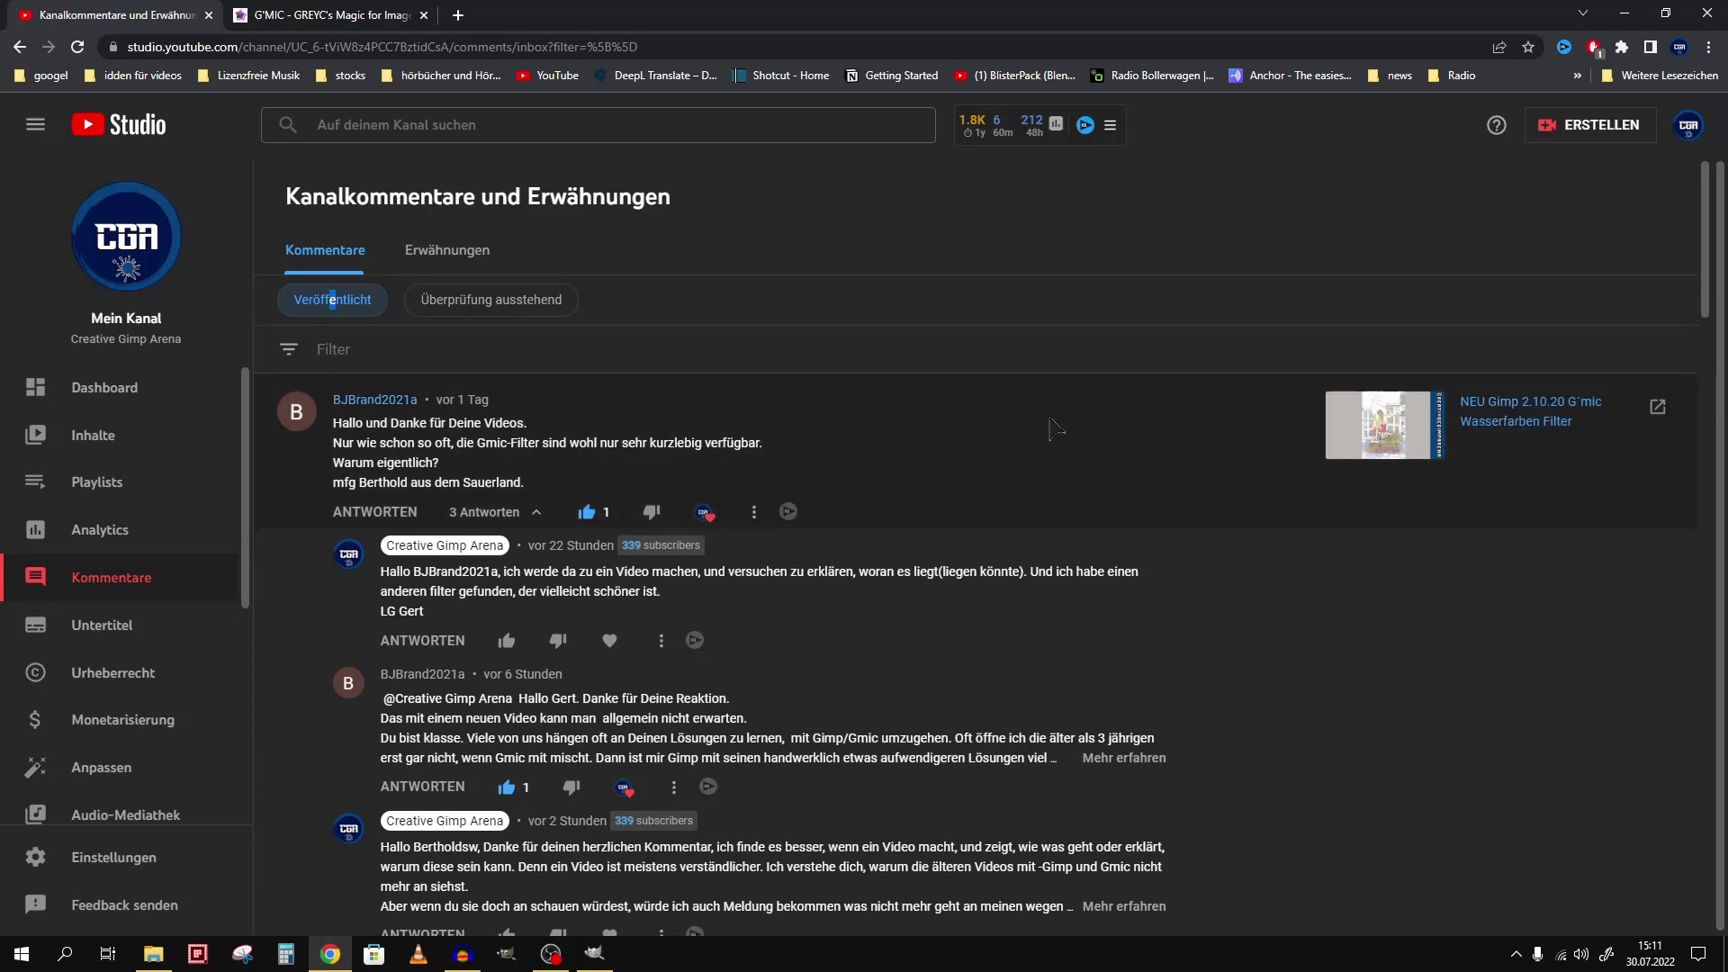
scroll(1087, 430, down, 1)
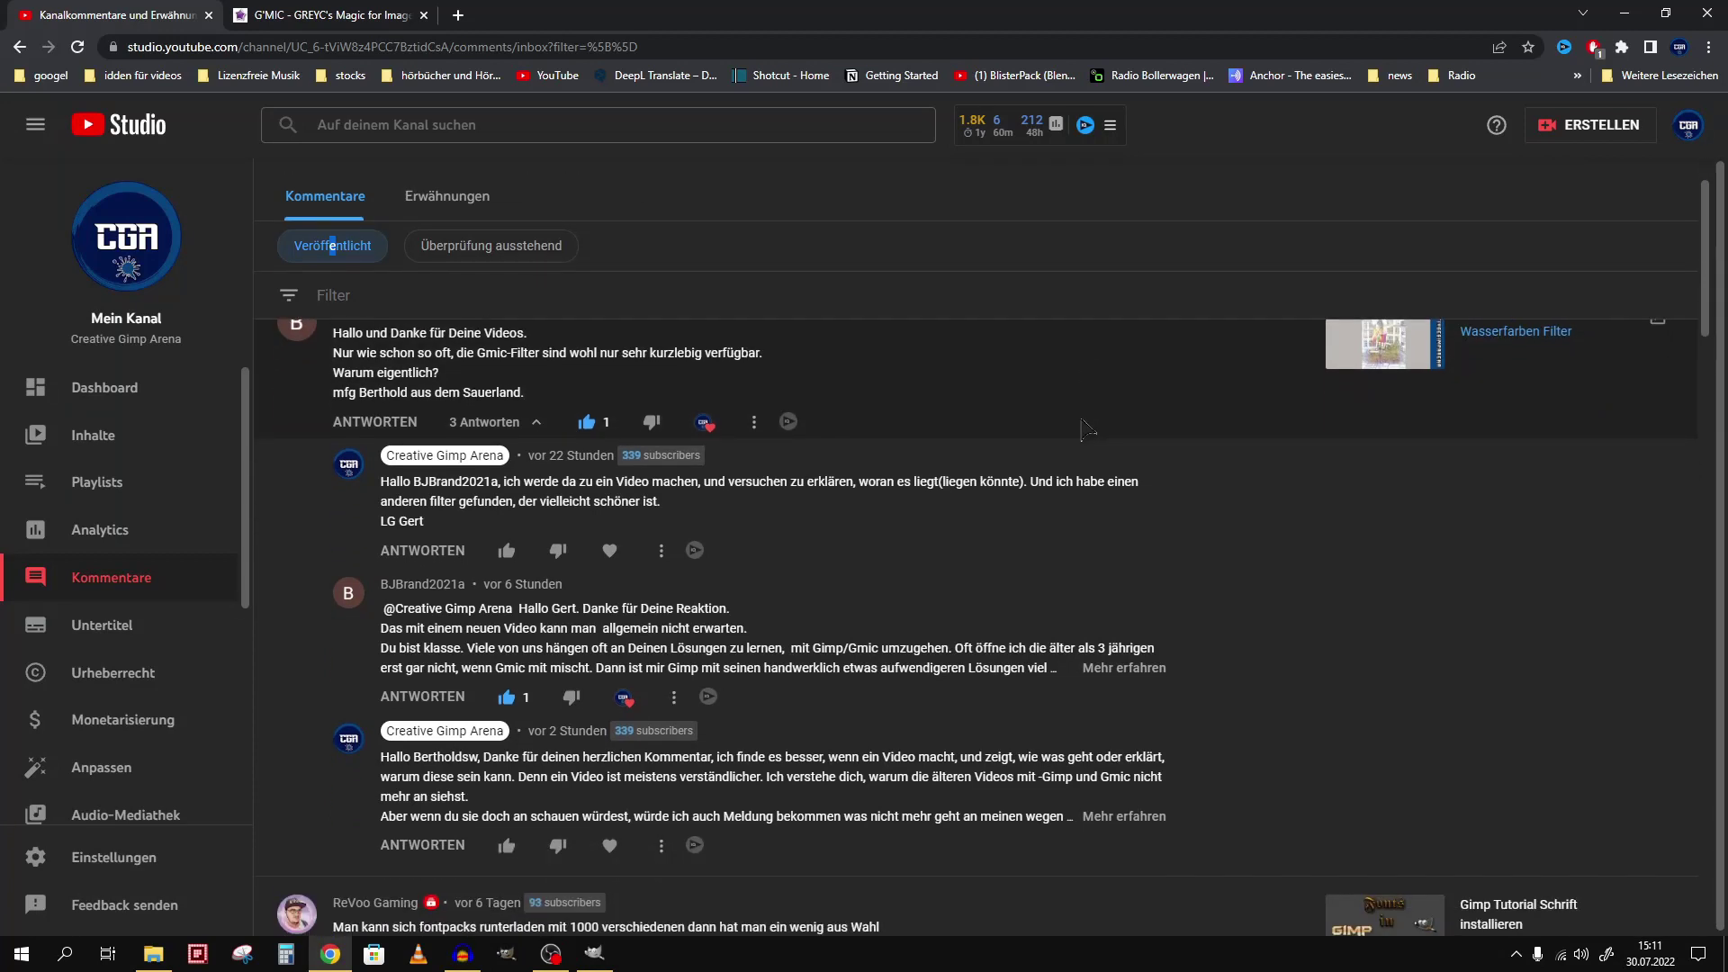
scroll(1087, 429, up, 1)
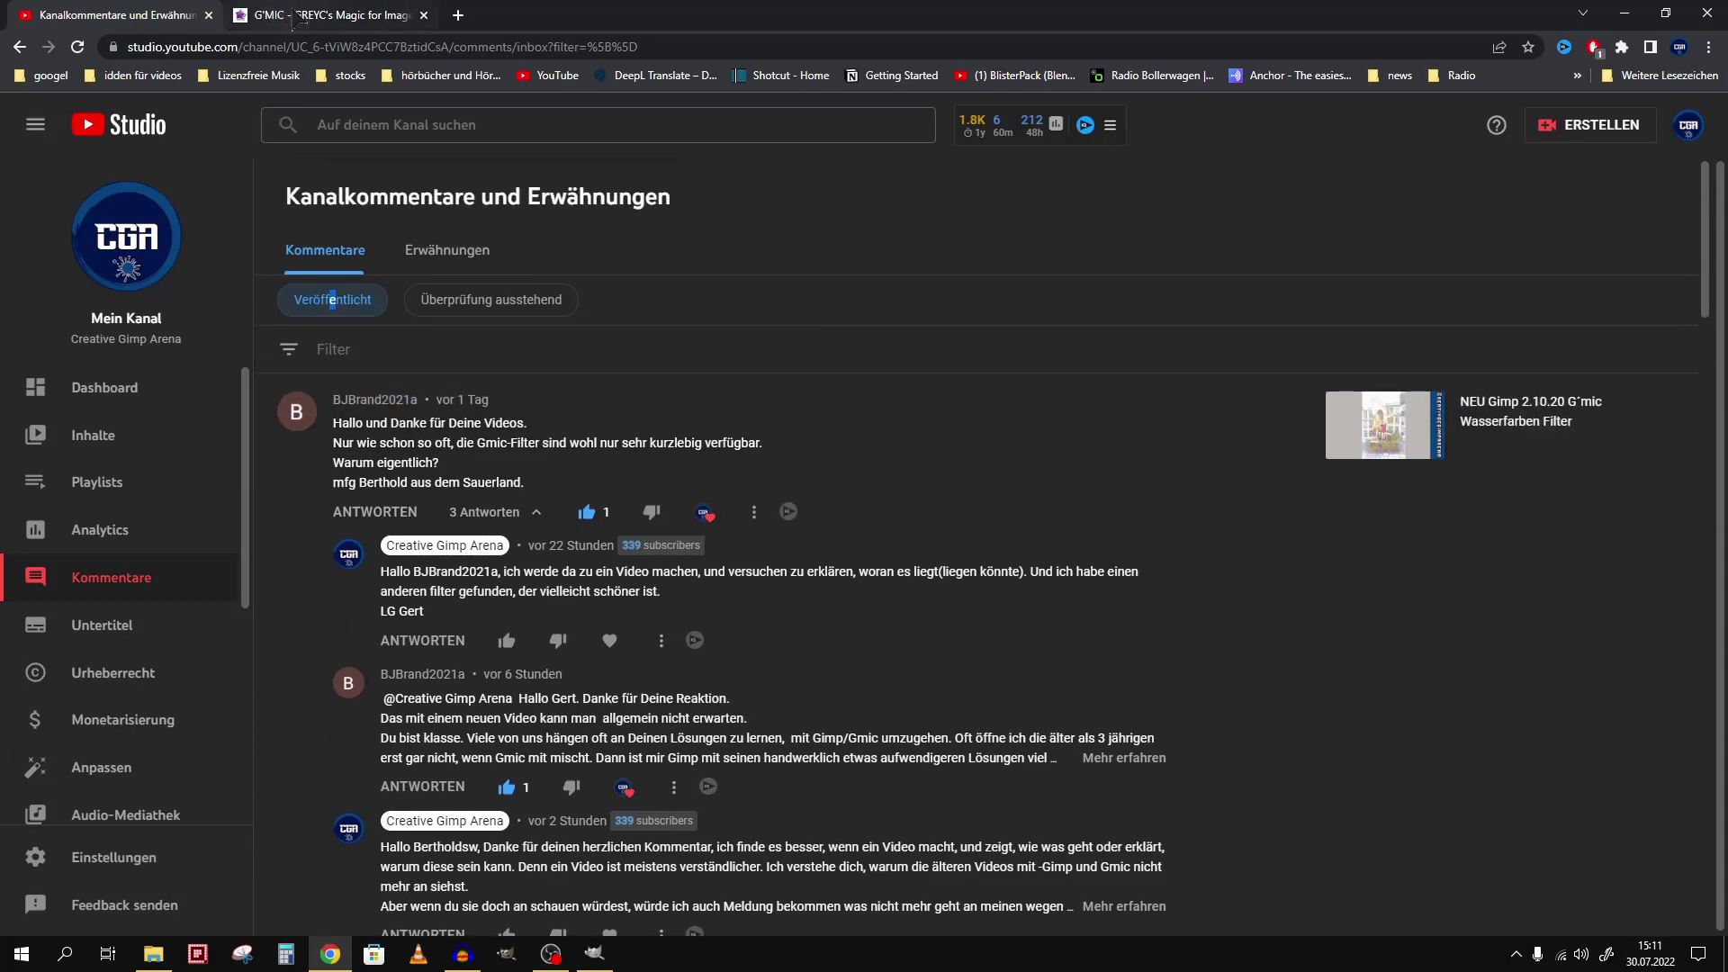
- Switch to the gmic.eu home page tab and scroll through its 'In a Nutshell' overview
click(388, 15)
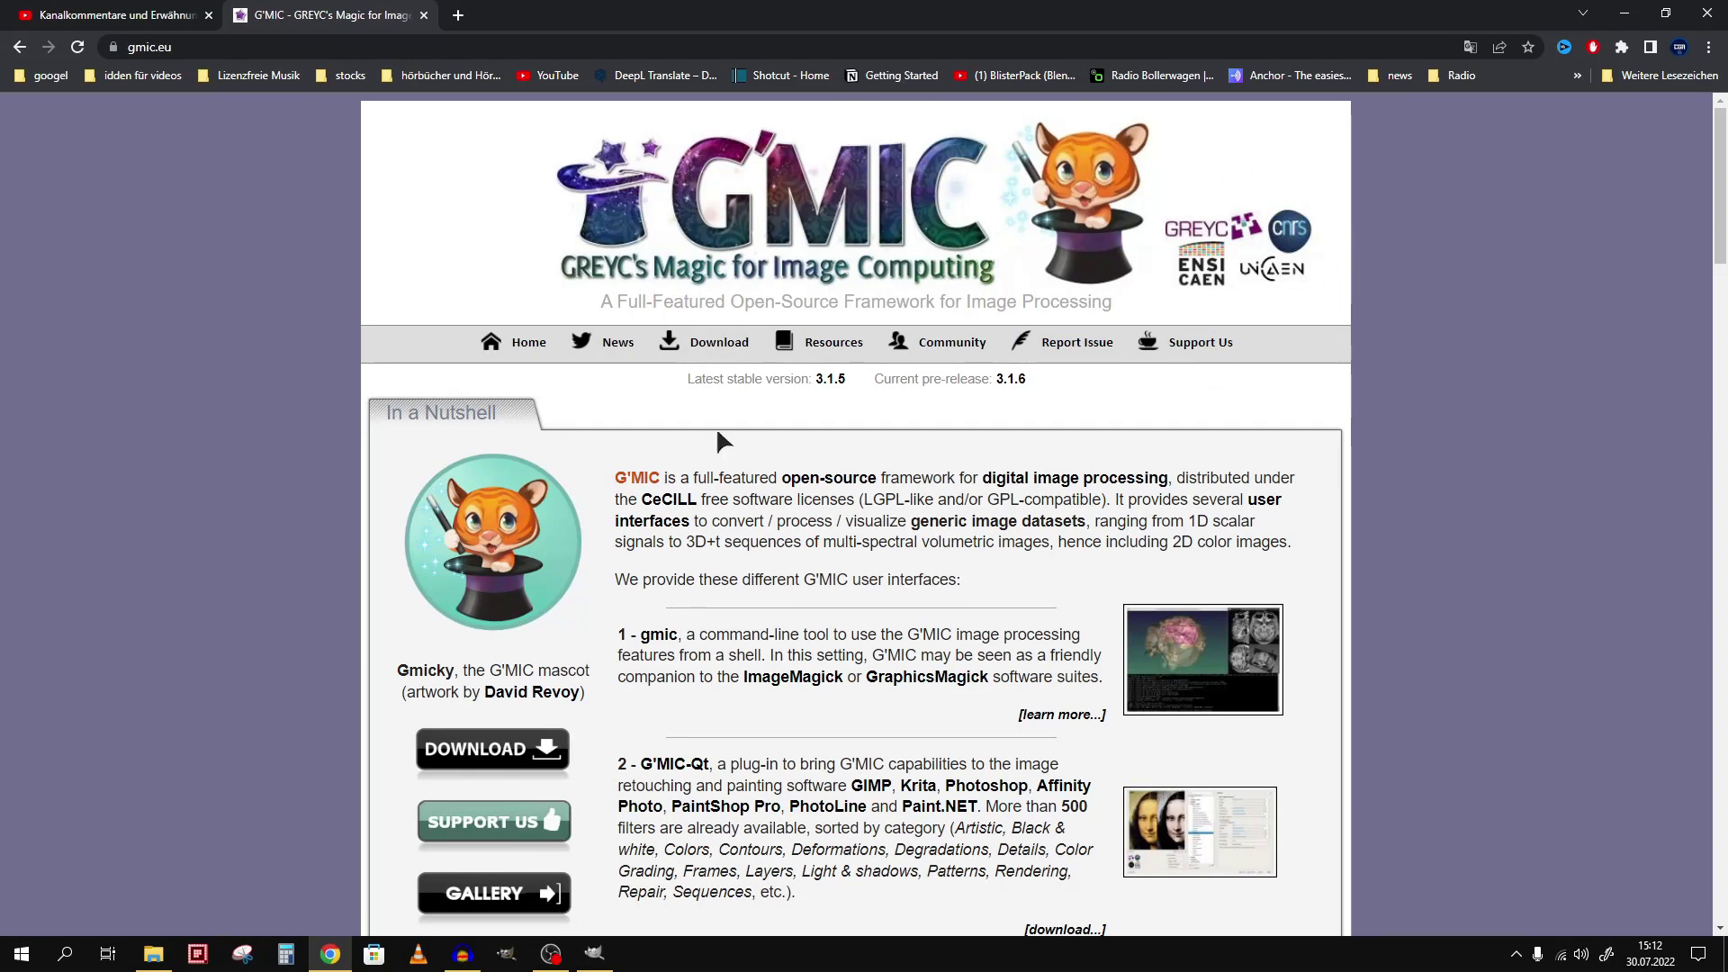
scroll(1170, 411, down, 1)
scroll(1170, 412, up, 1)
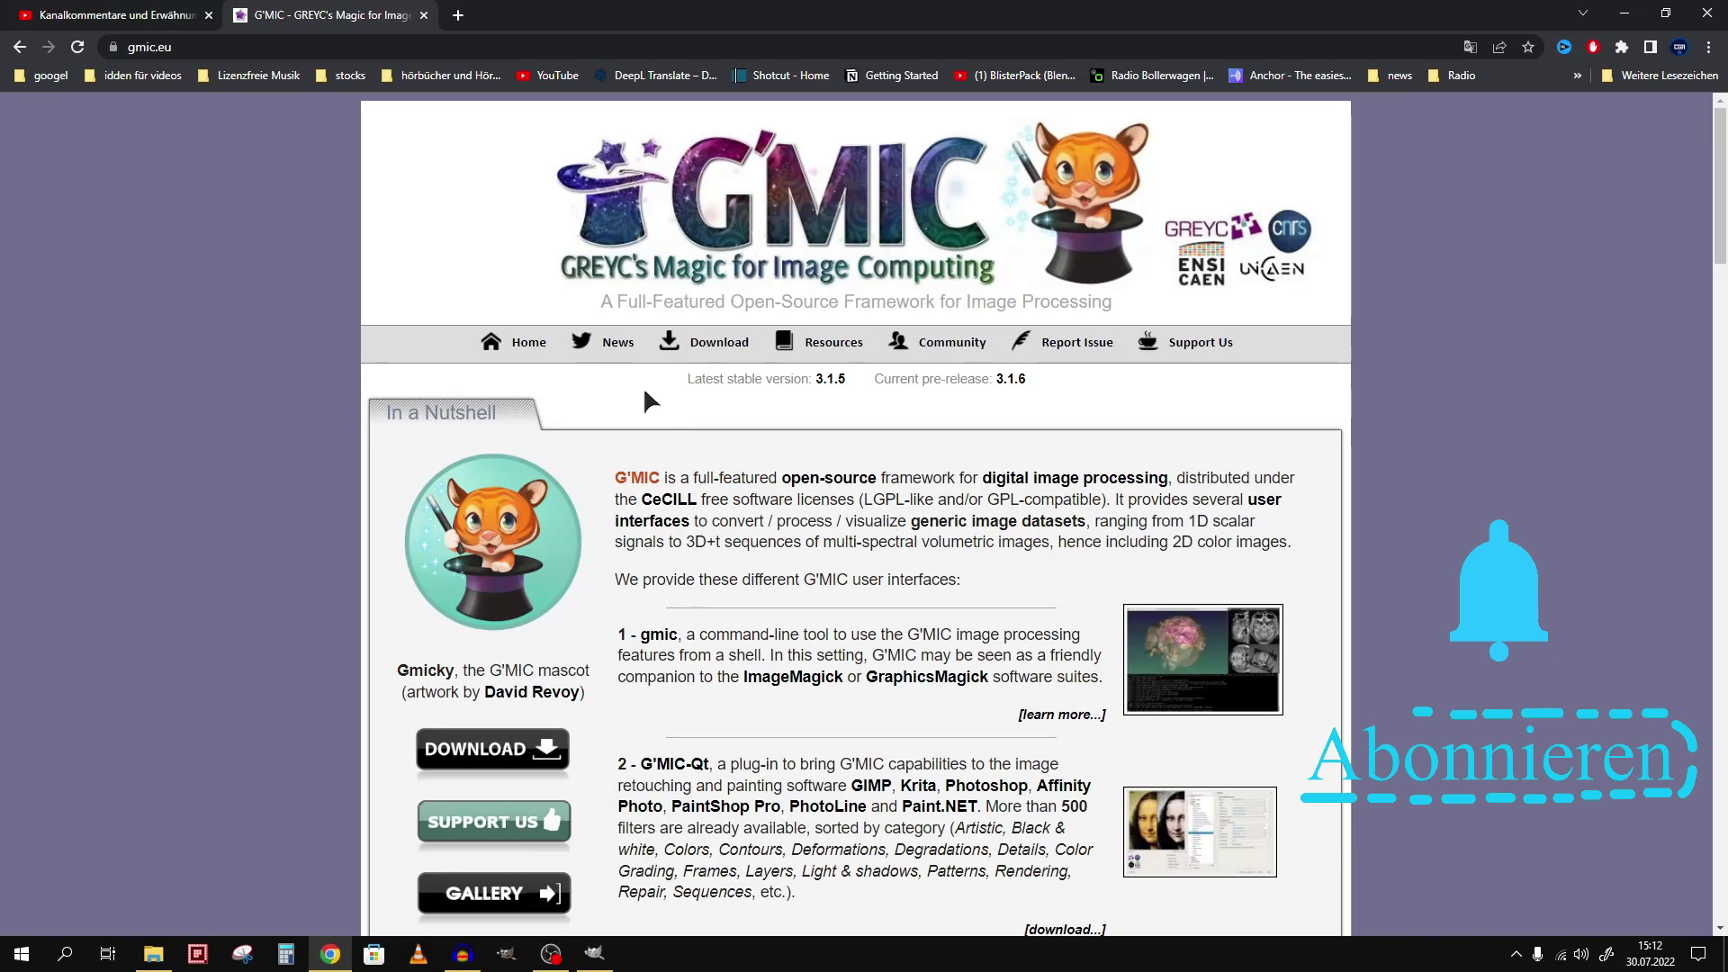
scroll(765, 405, down, 2)
scroll(891, 414, up, 1)
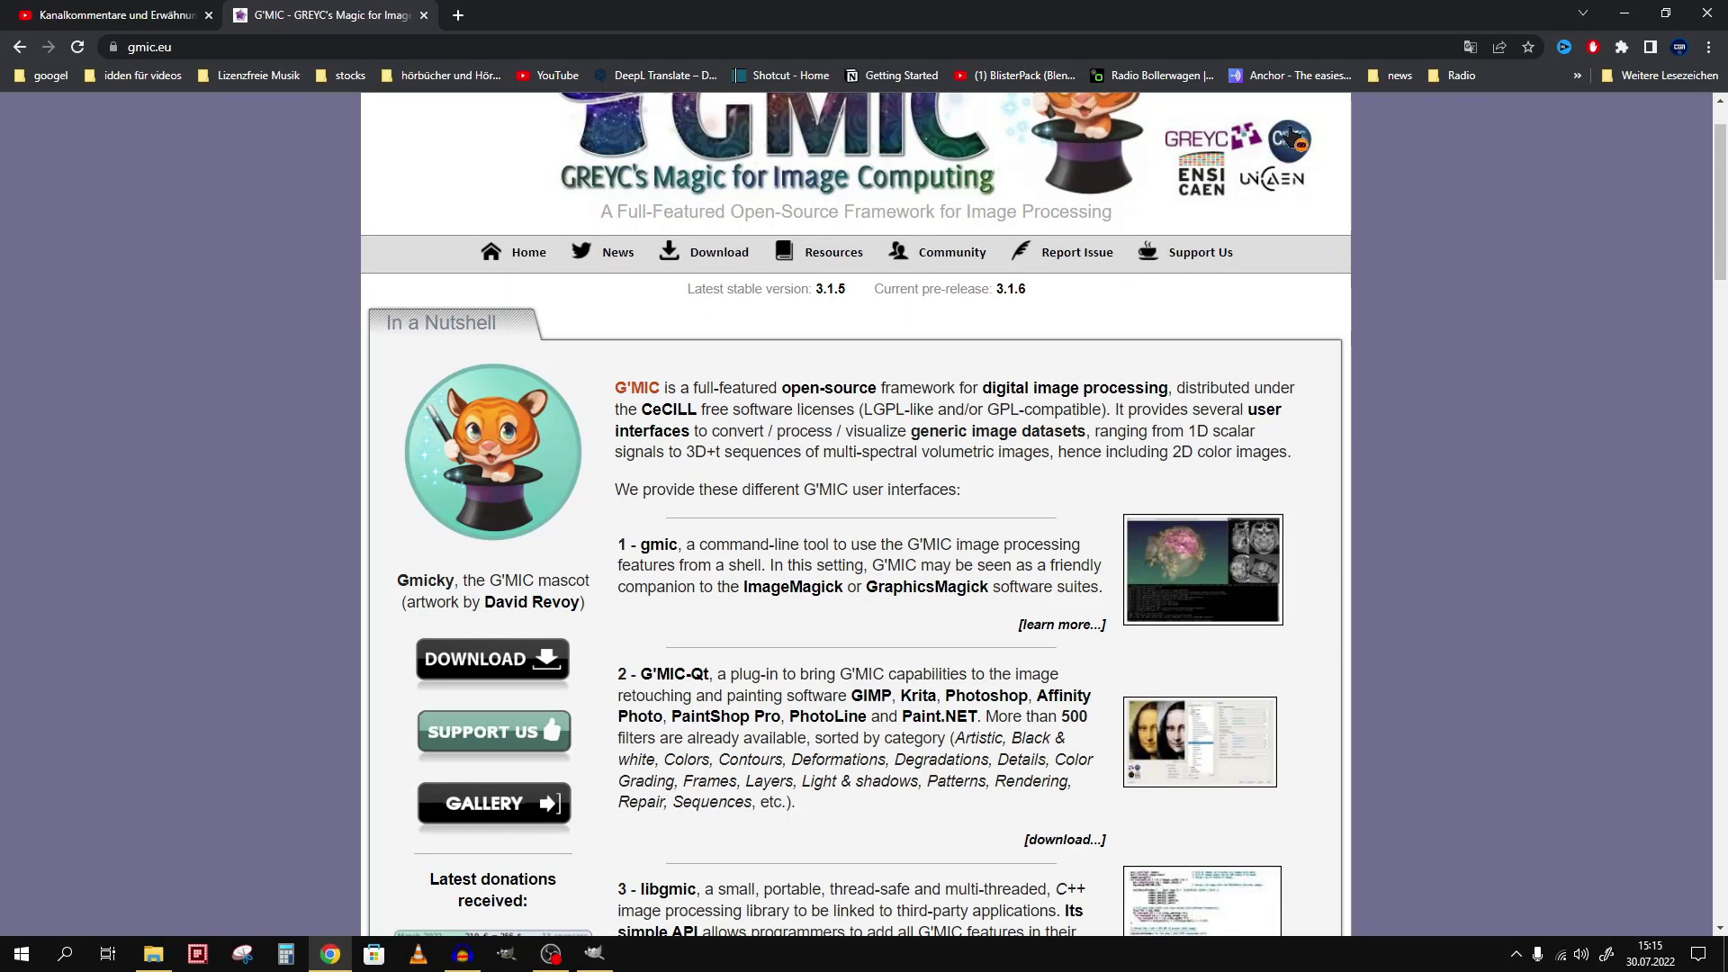
- Translate gmic.eu with 'Auf Deutsch übersetzen', then bring up GIMP 2.8.14's About window
right_click(1449, 207)
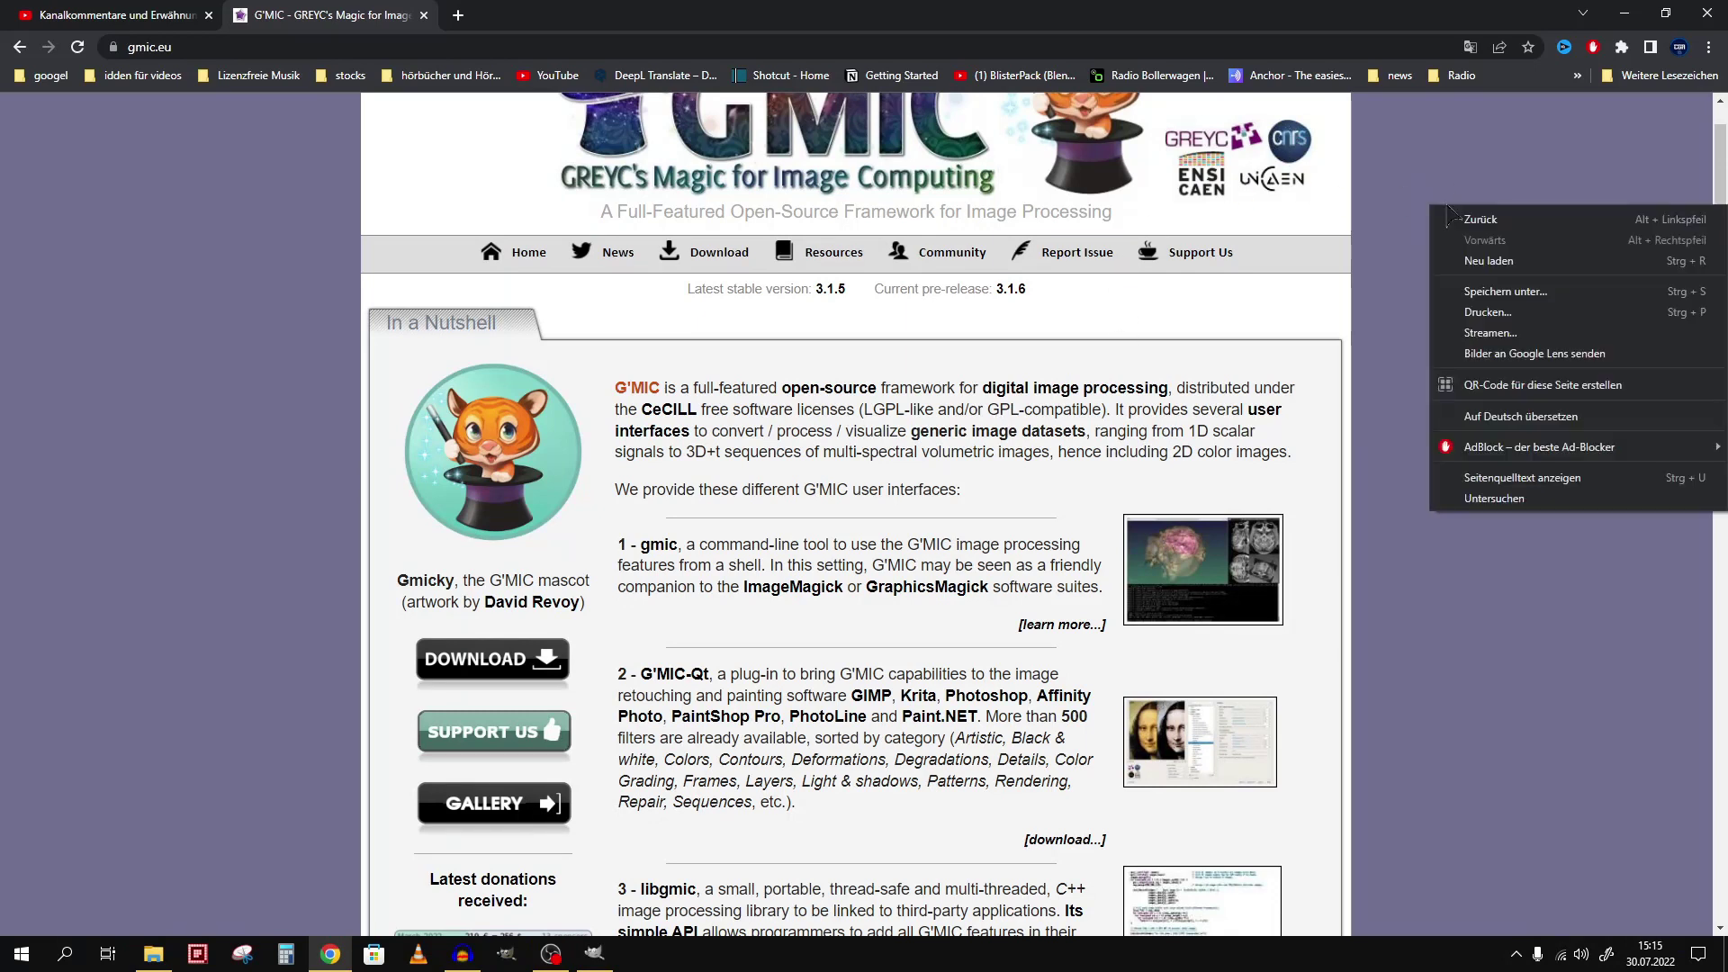
click(1505, 416)
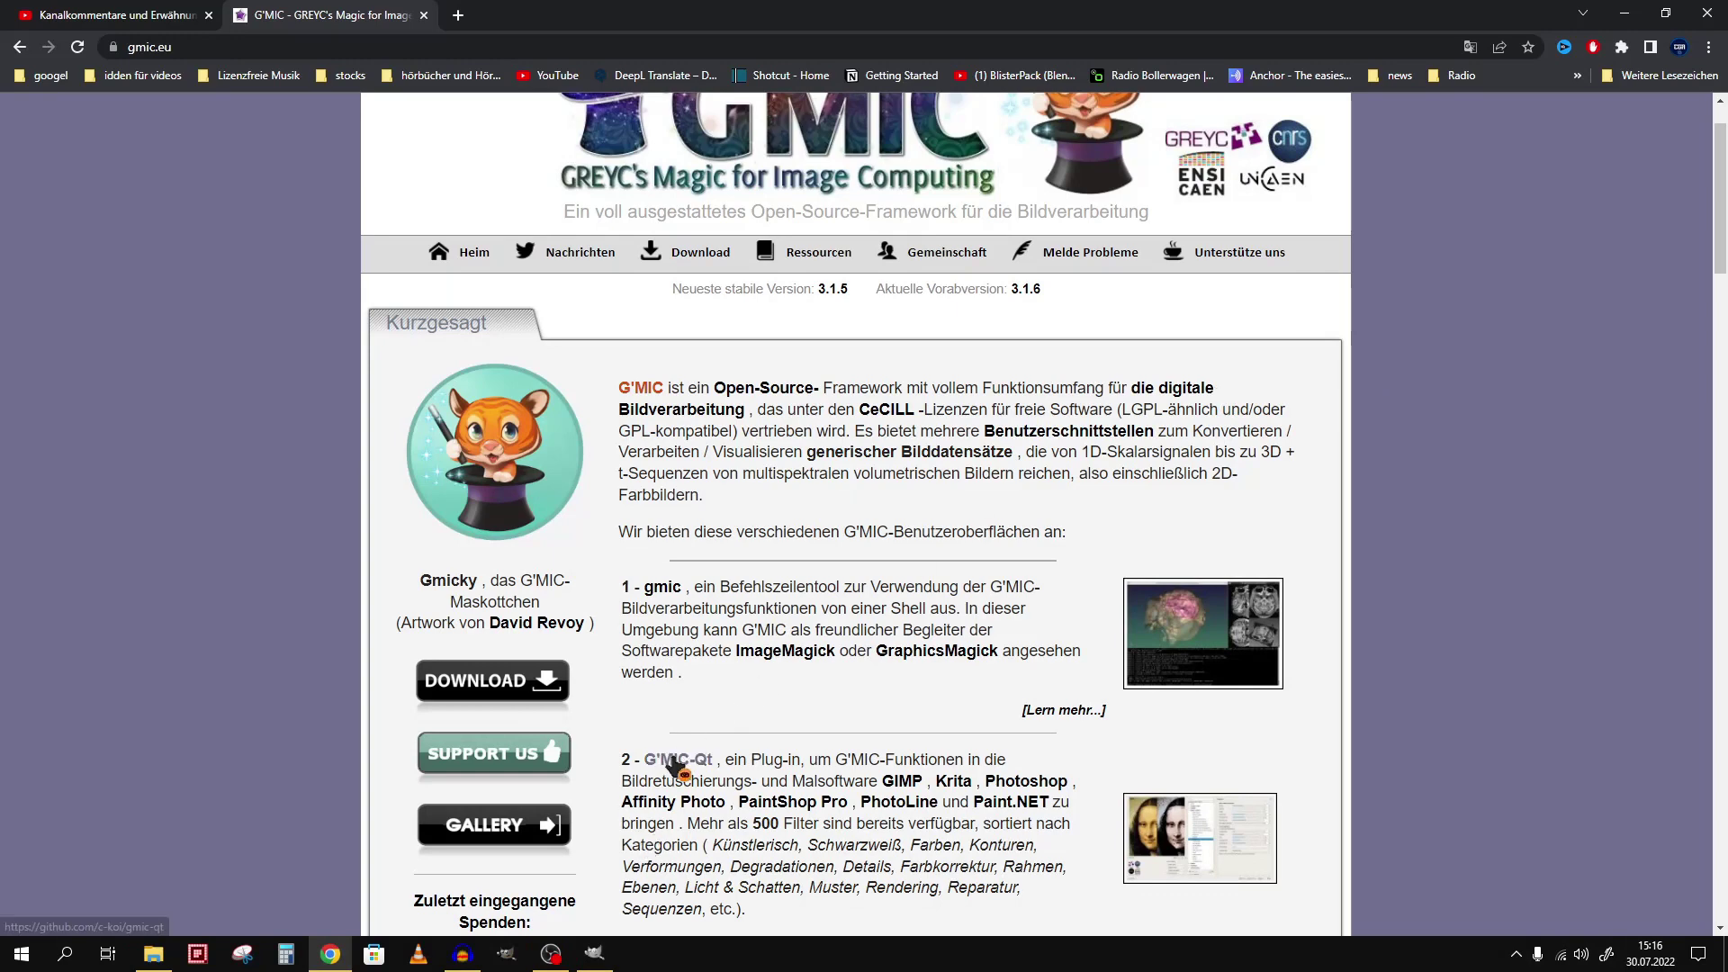
click(586, 956)
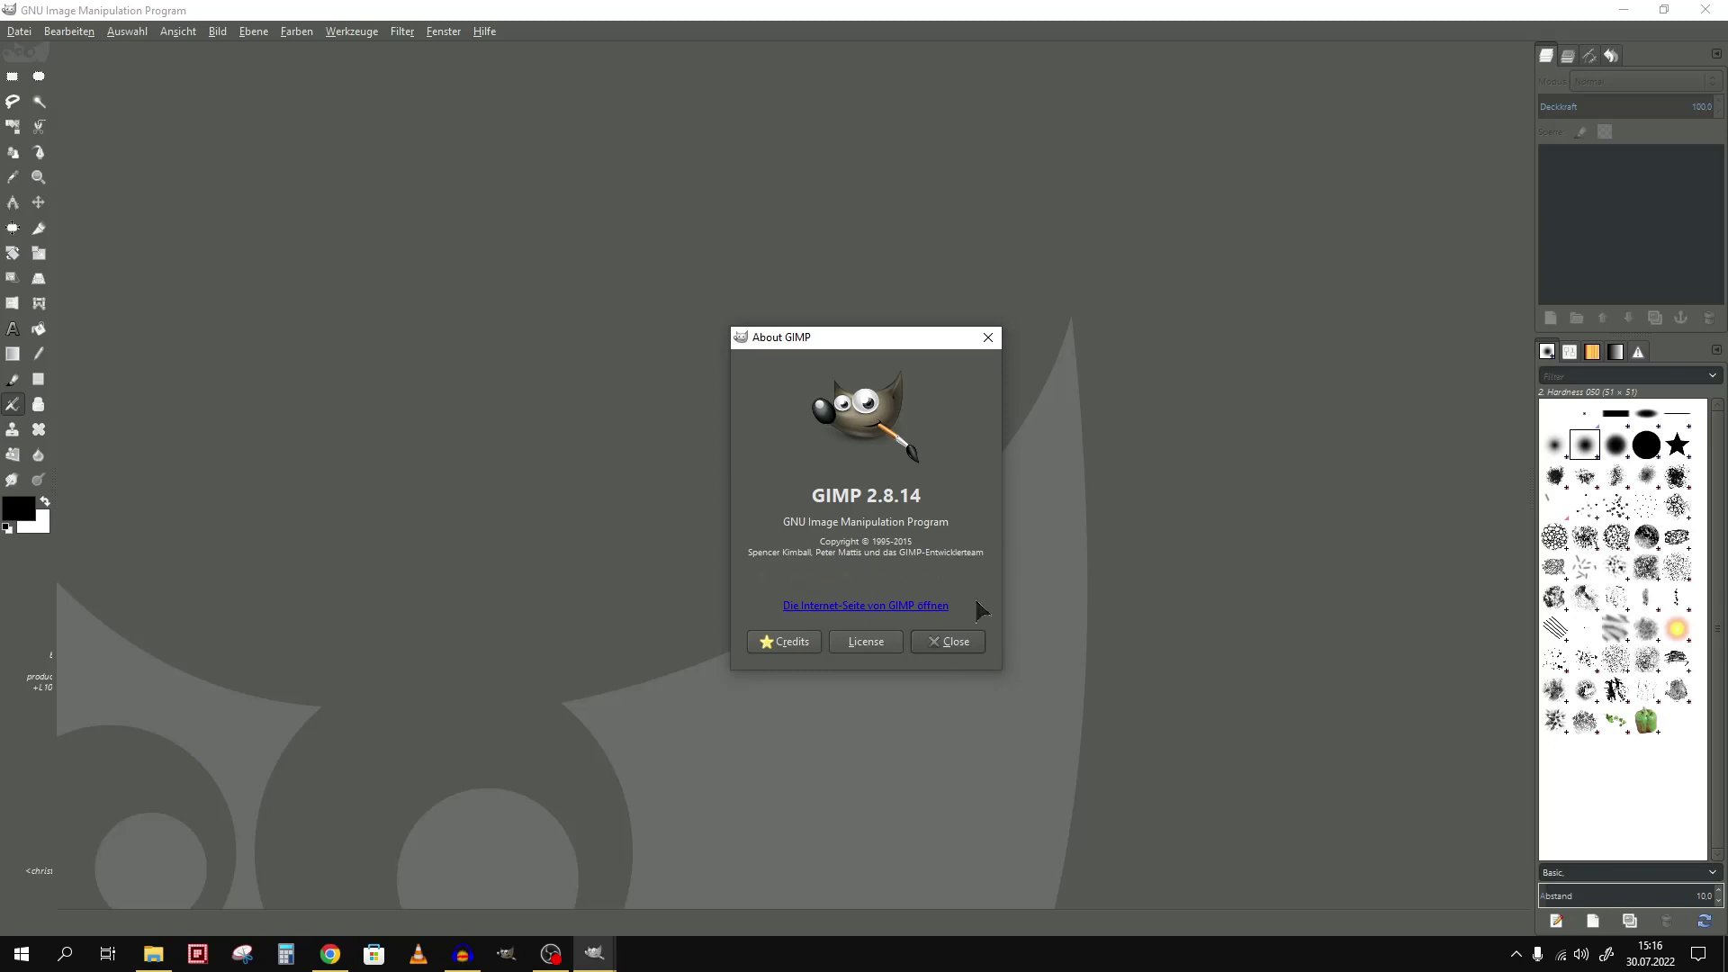
- Close the About GIMP dialog and minimize GIMP to reveal the translated gmic.eu page
click(963, 648)
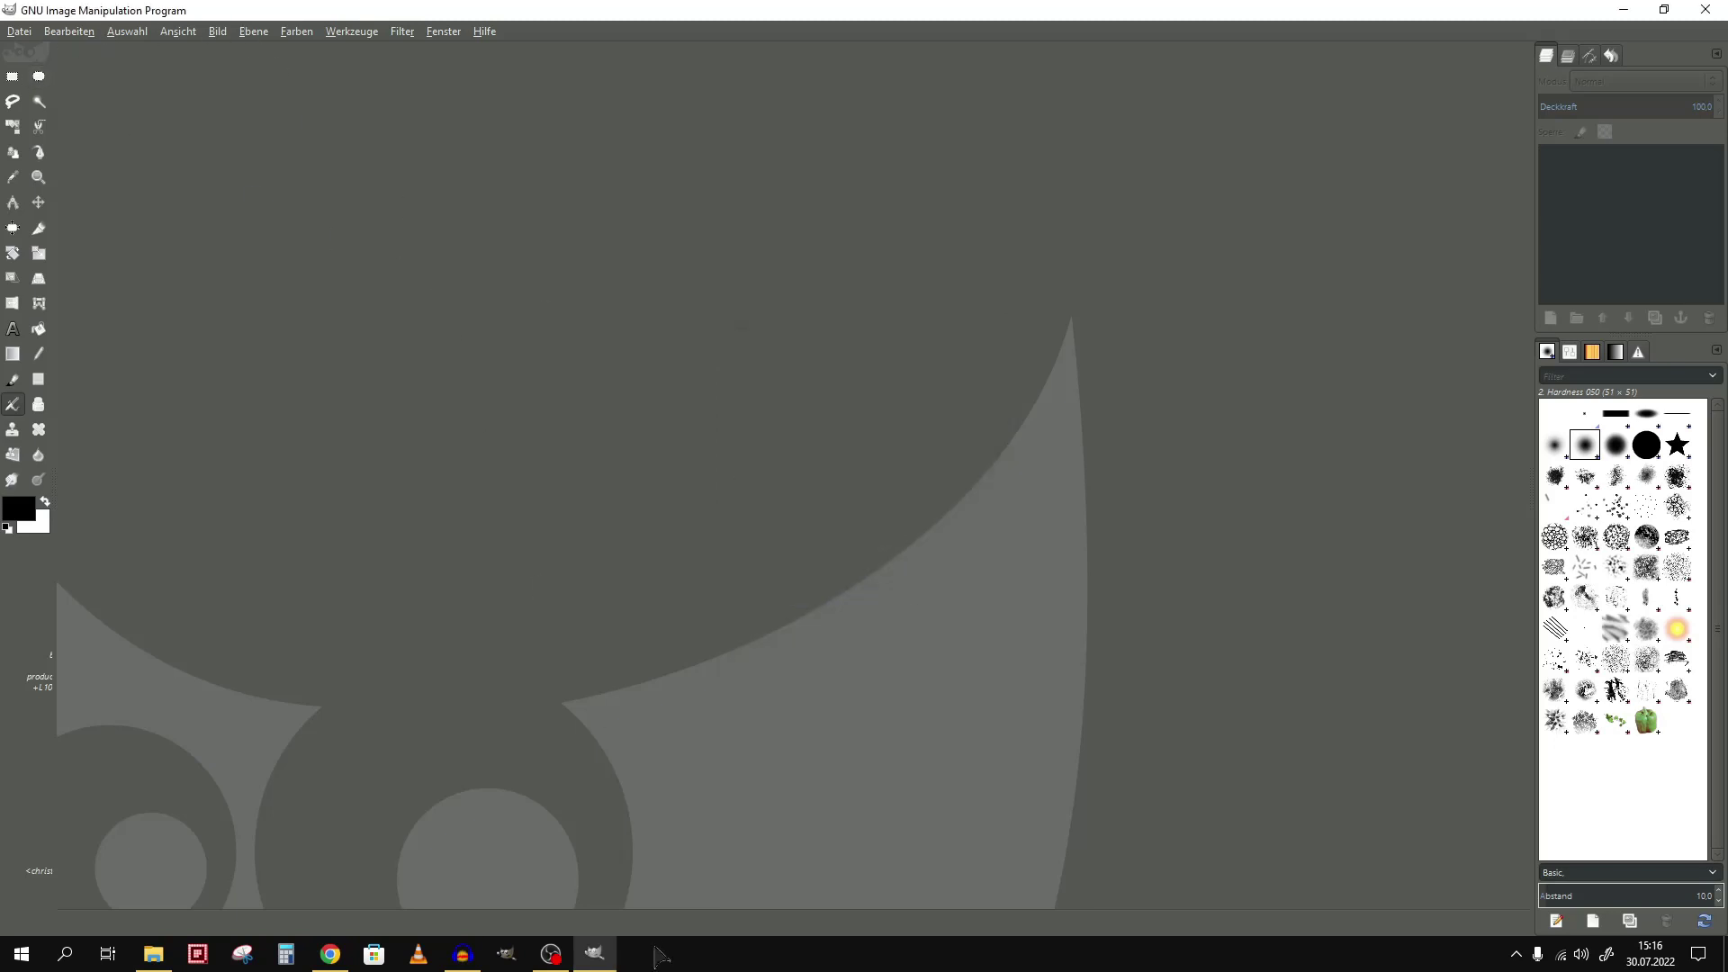
click(597, 954)
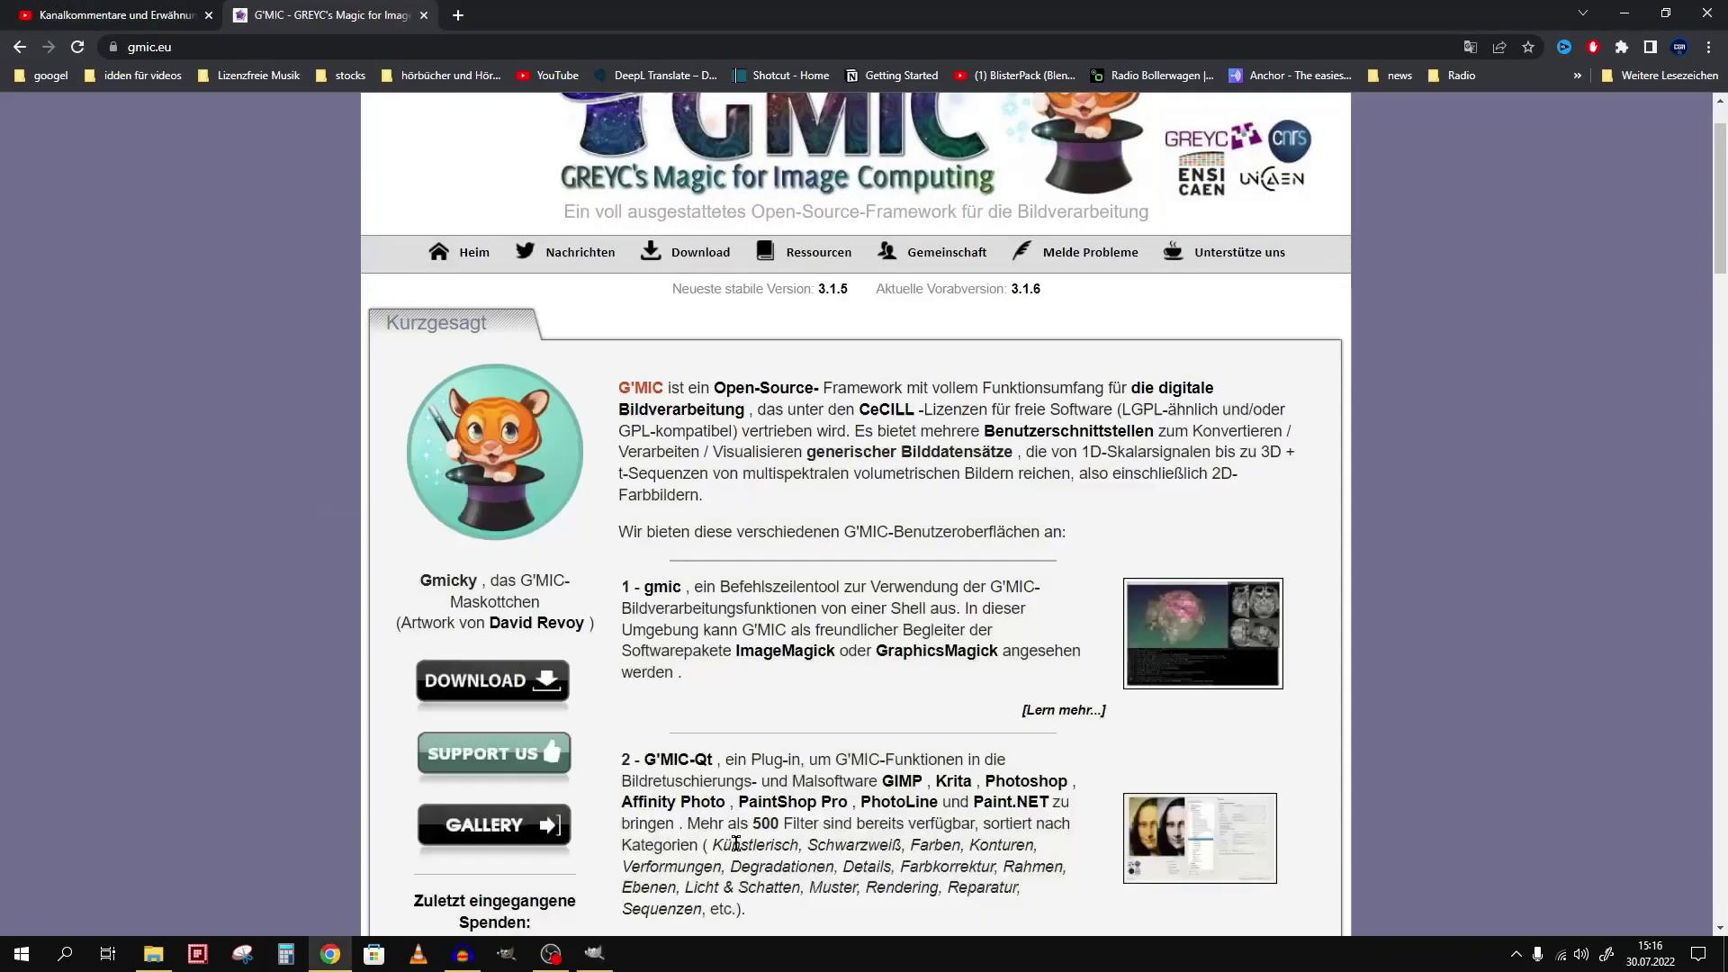
- Minimize Chrome and drag pinup-1634292_1280.jpg from the desktop into GIMP
click(1625, 13)
mouse_move(915, 396)
mouse_down()
mouse_move(876, 952)
mouse_move(690, 581)
mouse_move(717, 533)
mouse_up()
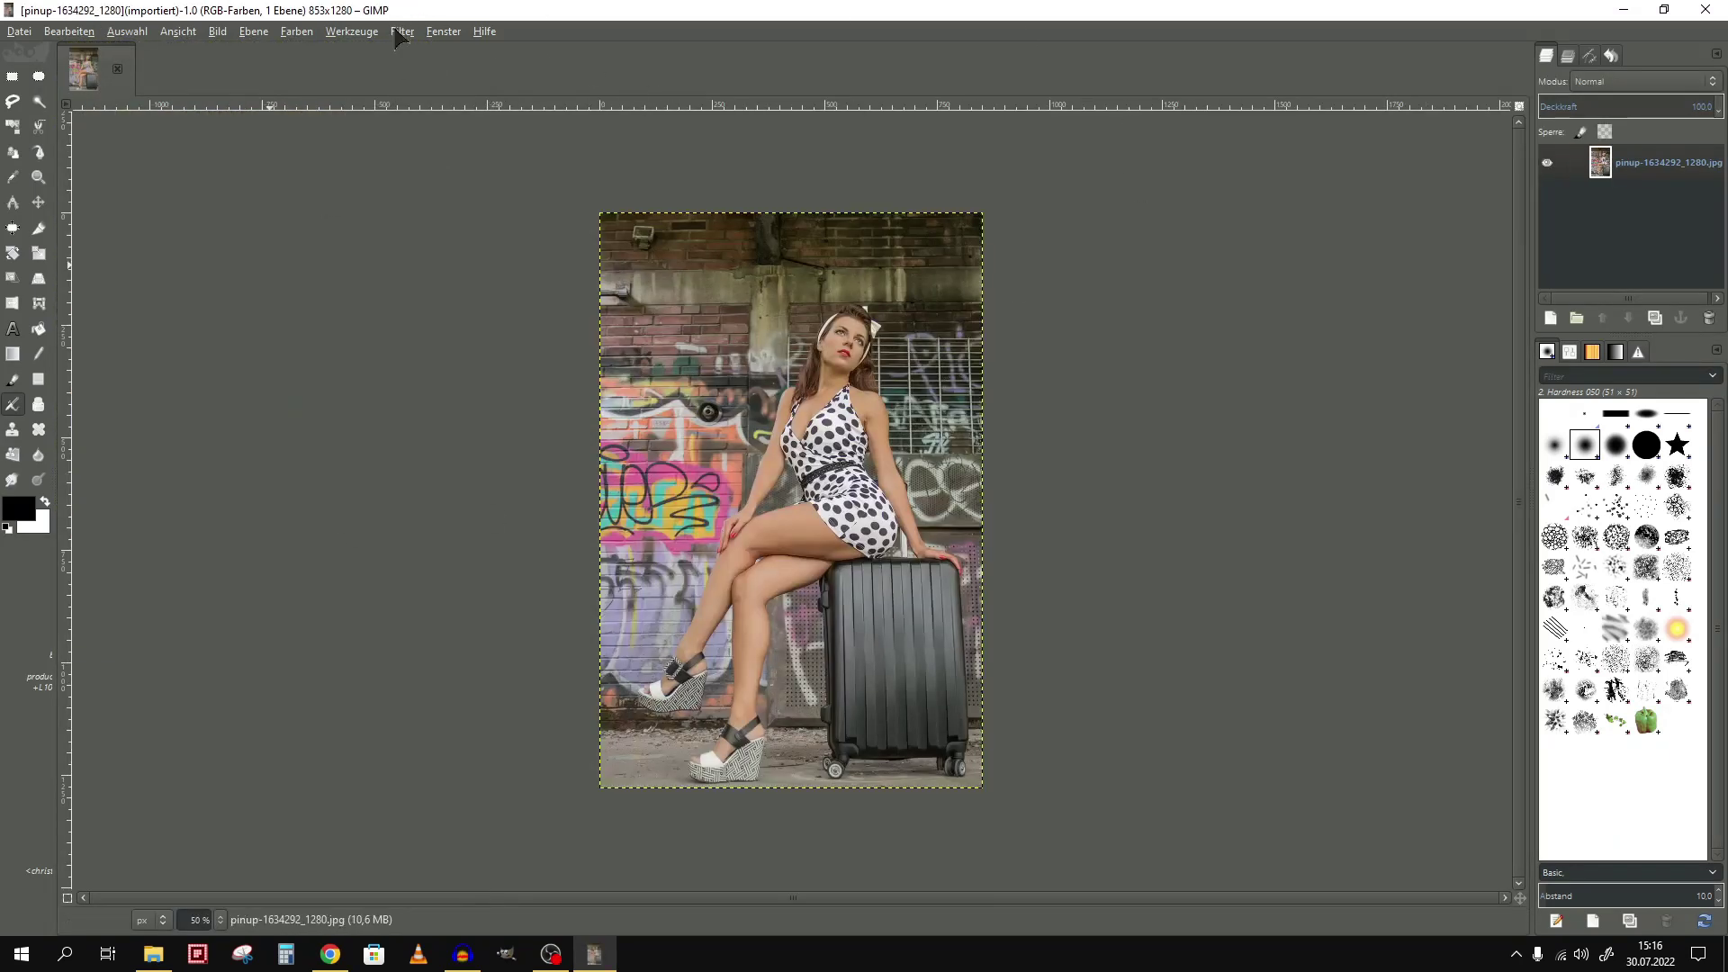
- Open Farben > Filterpaket on the pinup photo
click(303, 32)
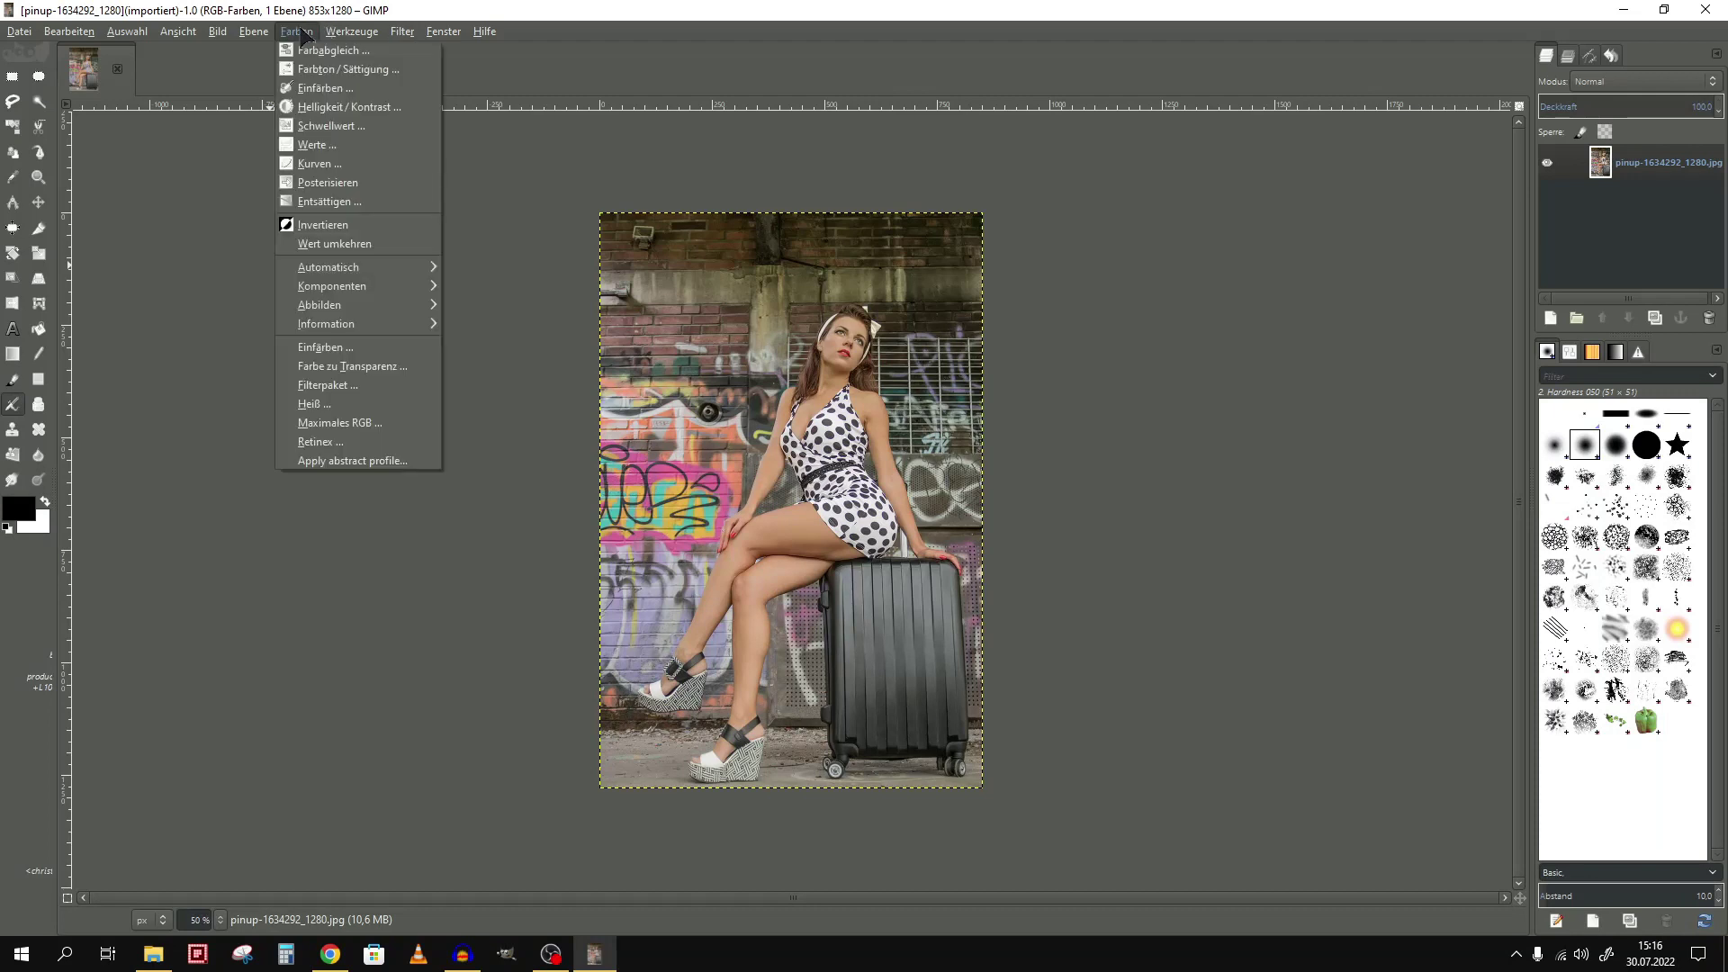
click(387, 387)
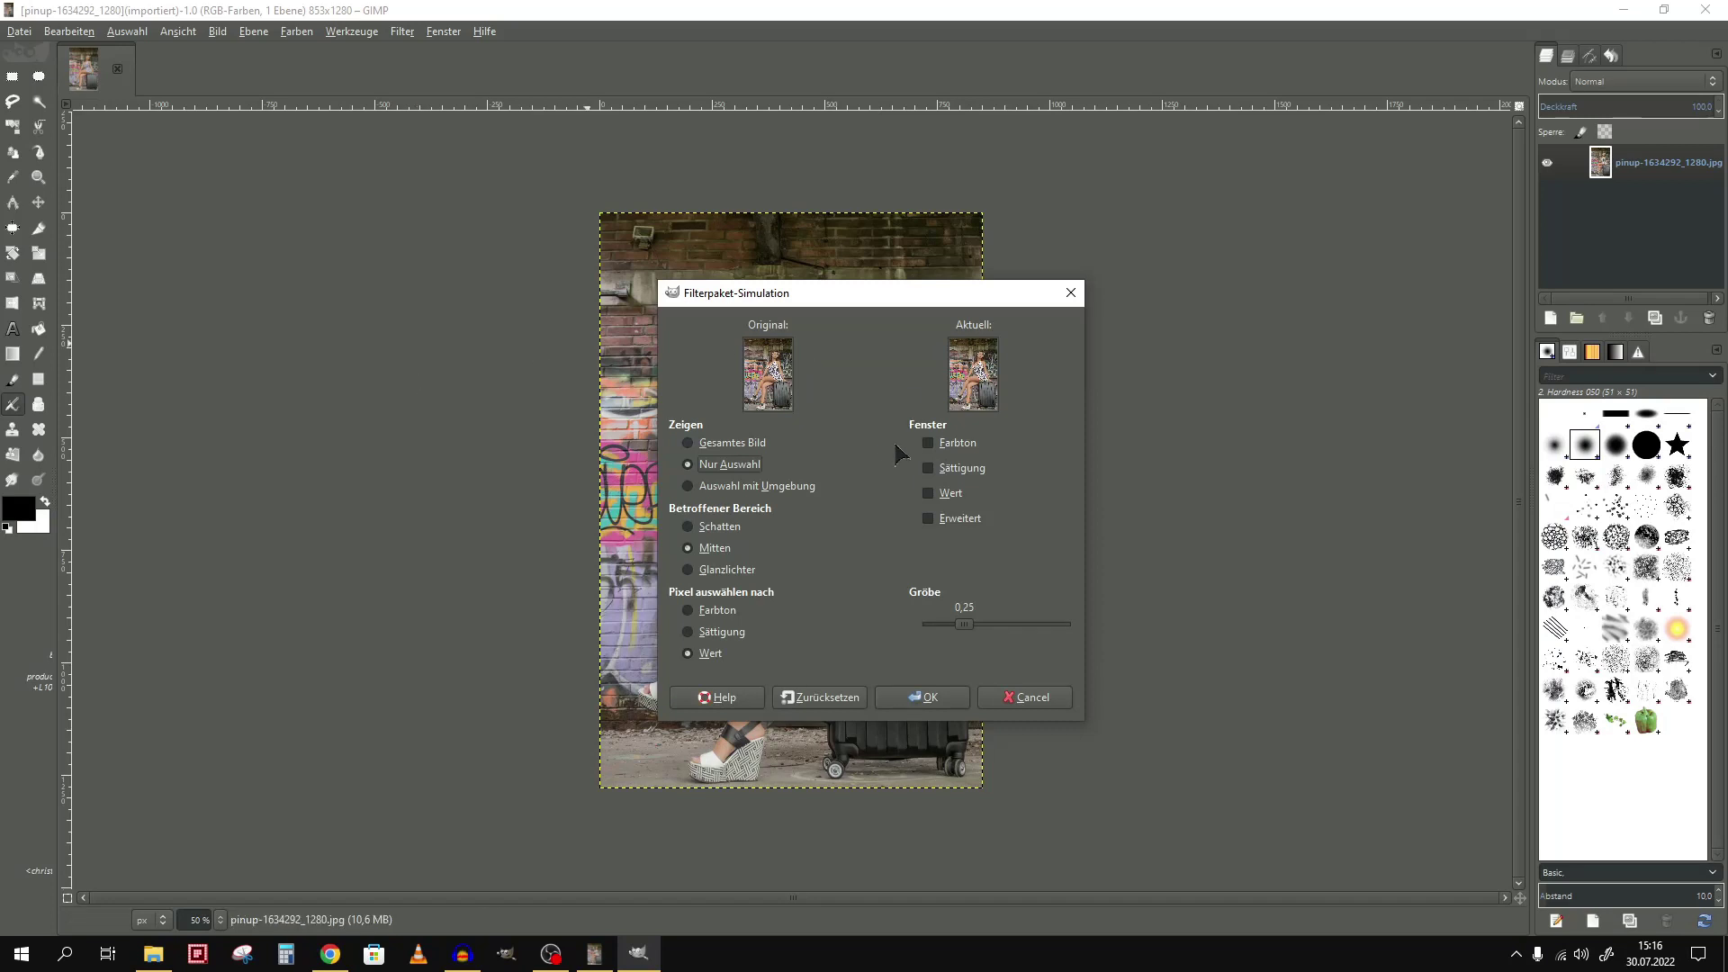
- Apply a Filterpaket Farbton shift of two Rot steps to tint the photo orange-red
click(928, 443)
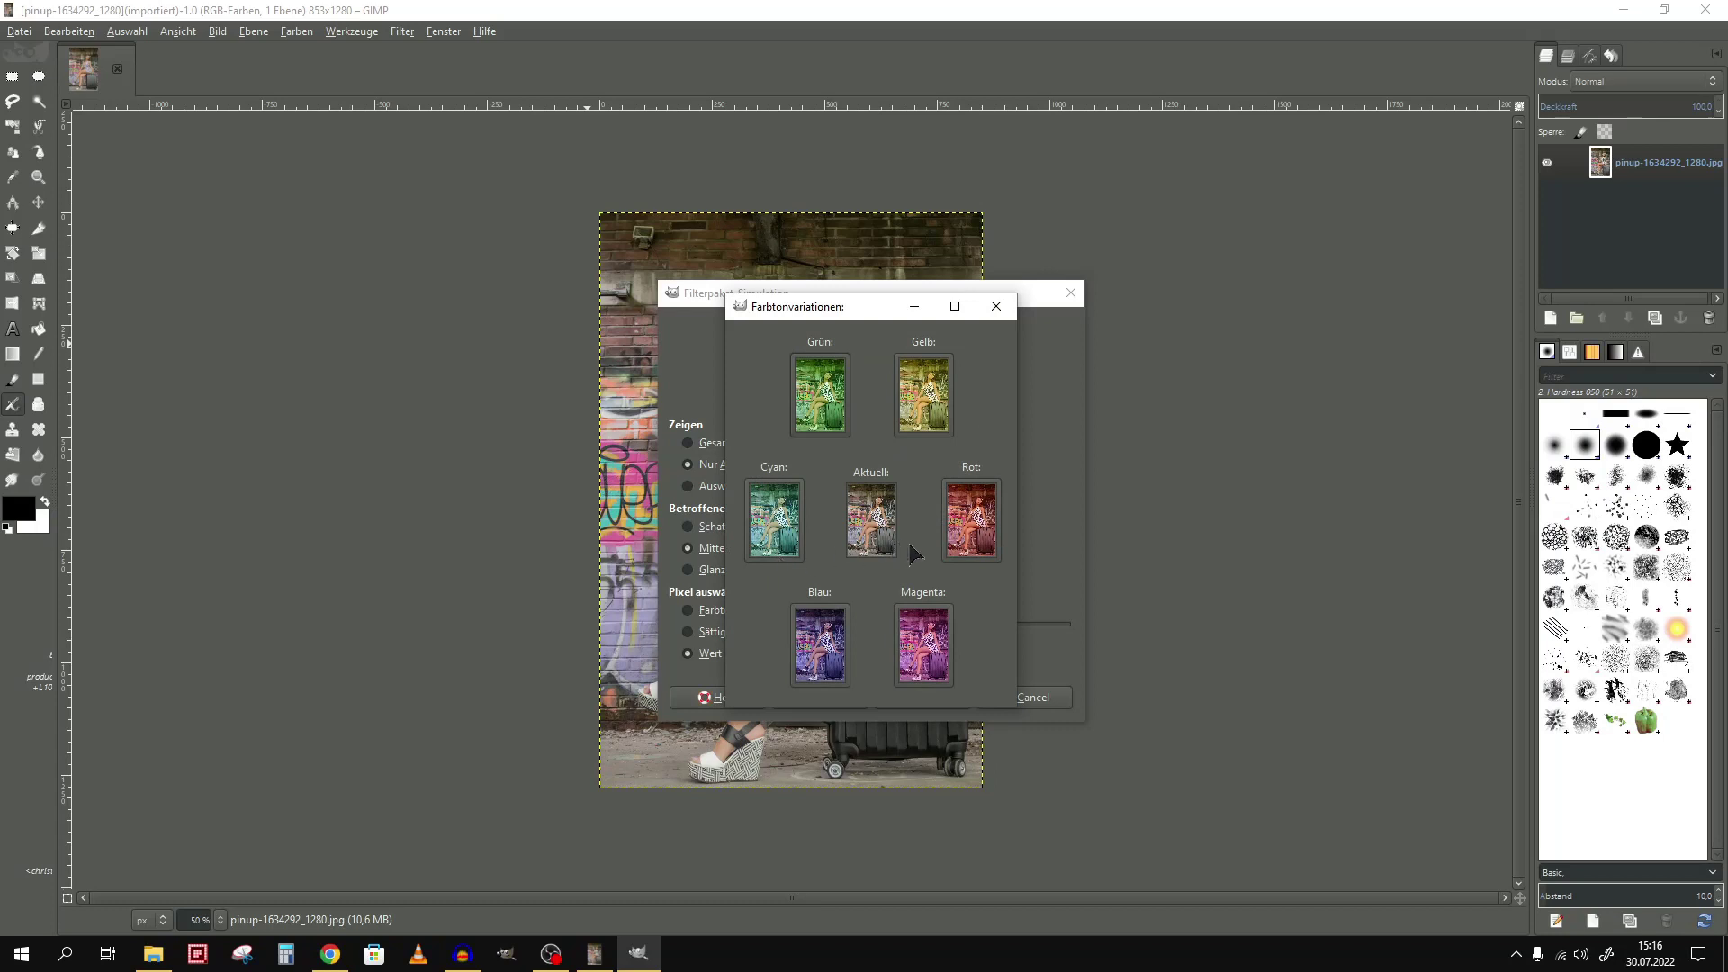
click(970, 529)
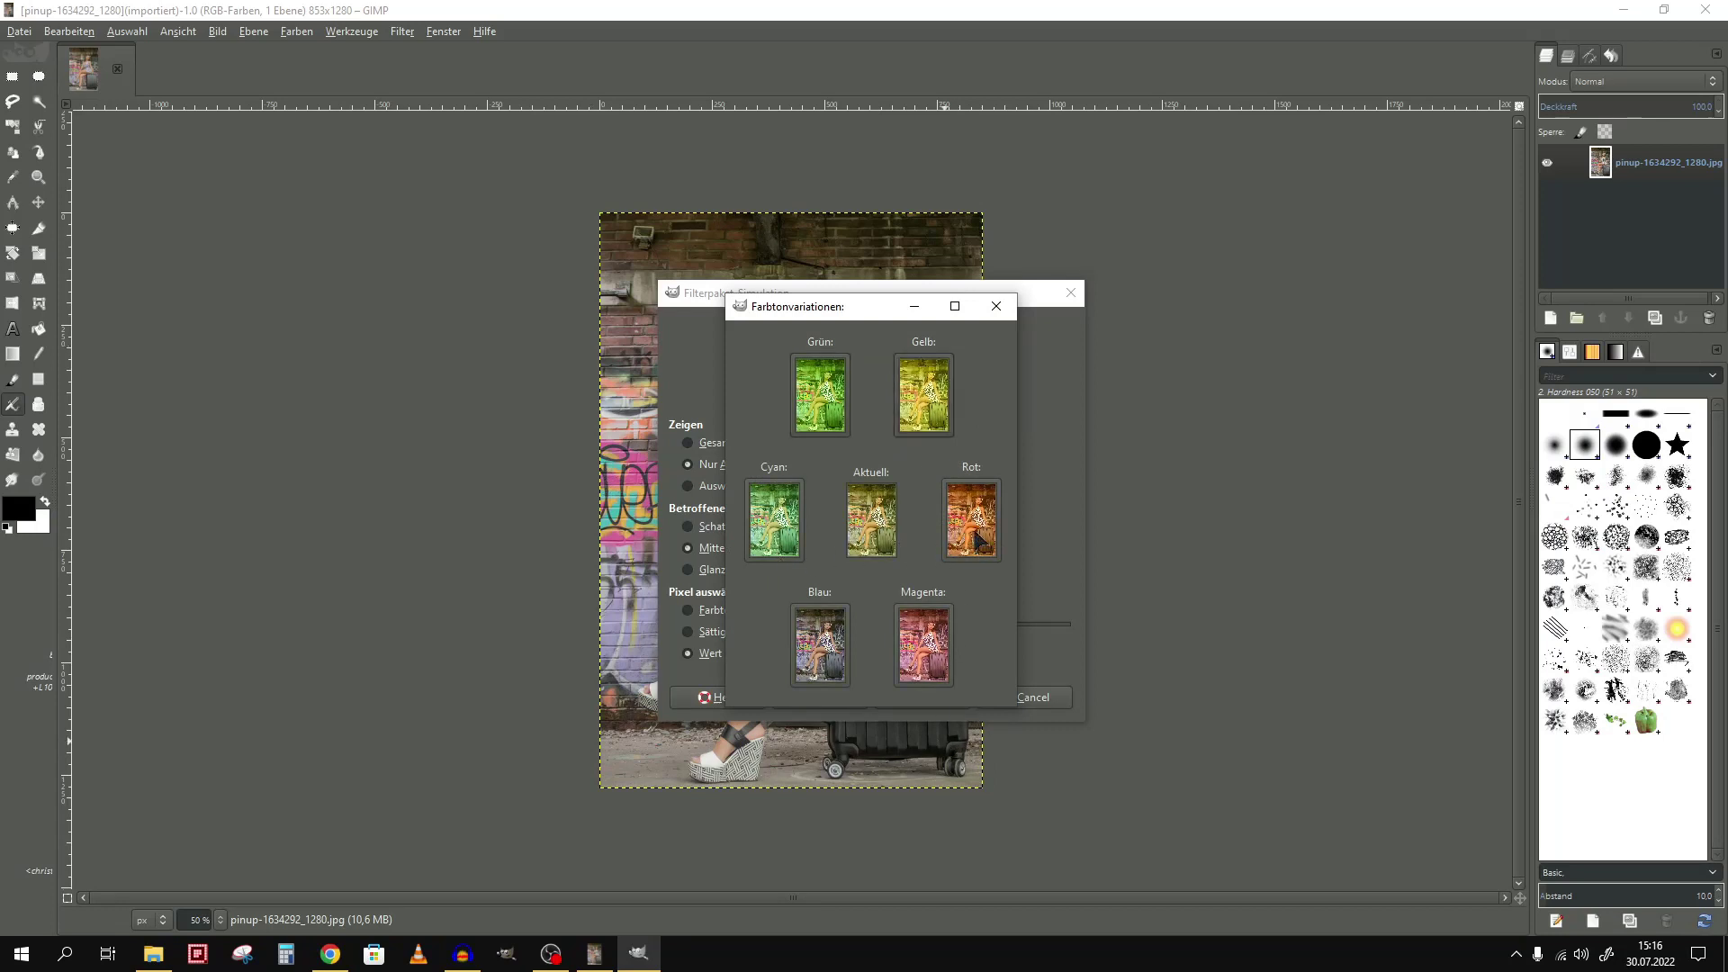
click(981, 536)
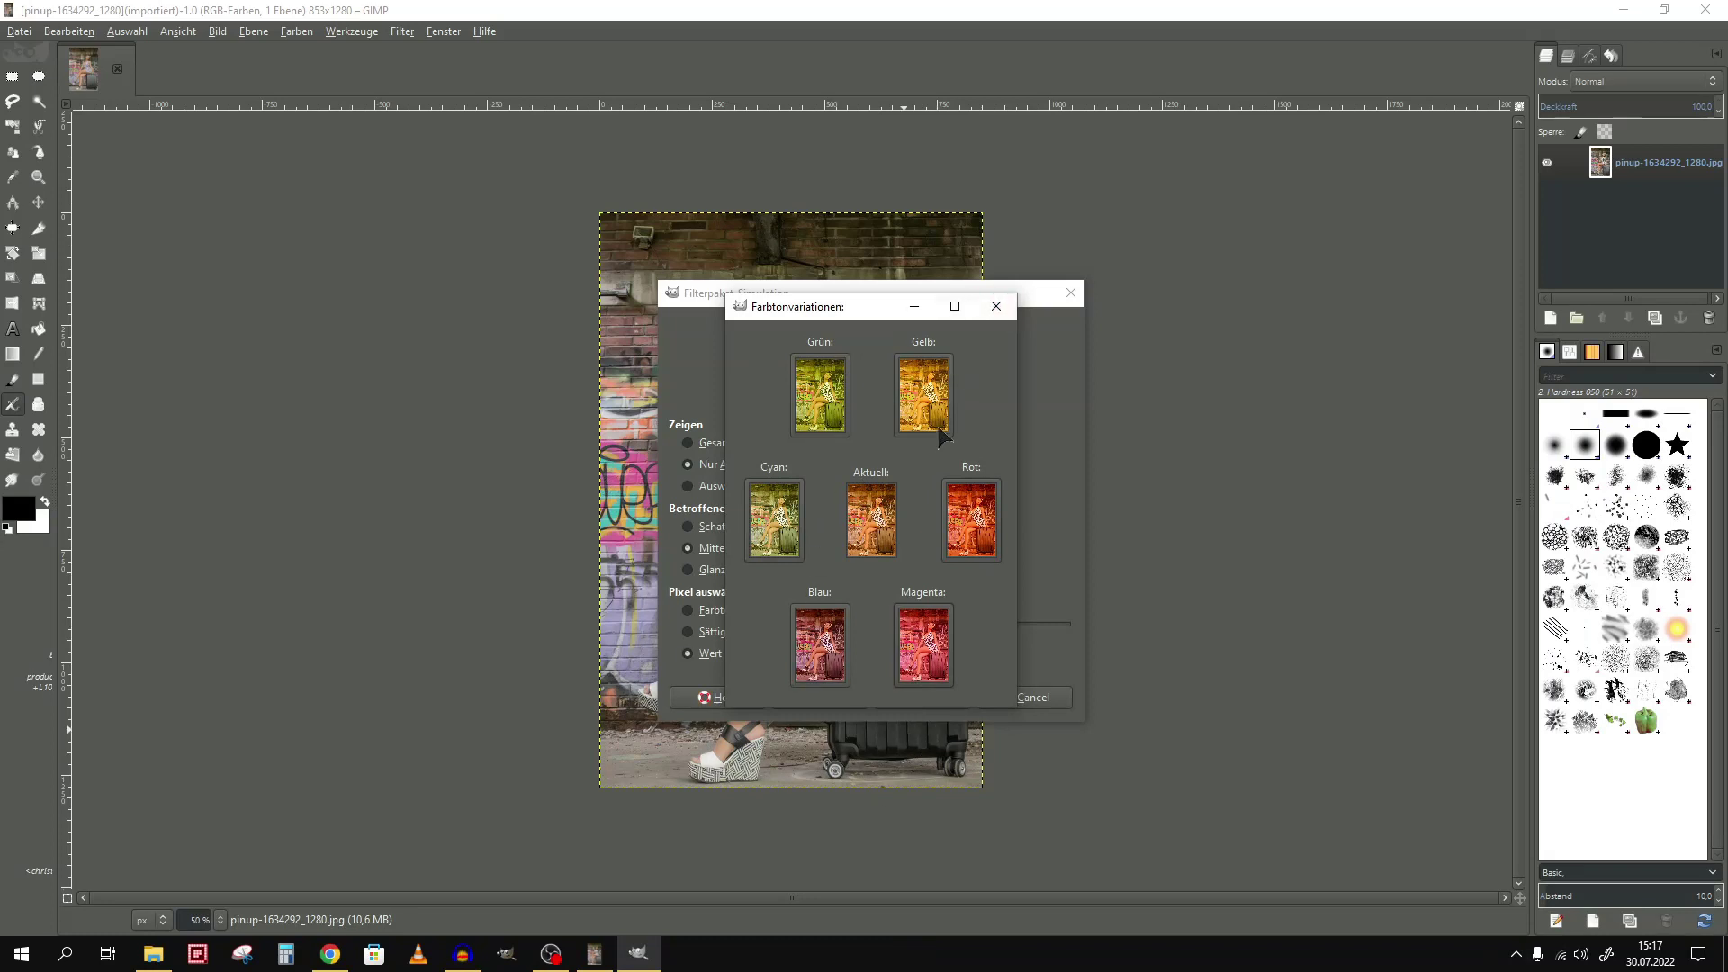
click(997, 306)
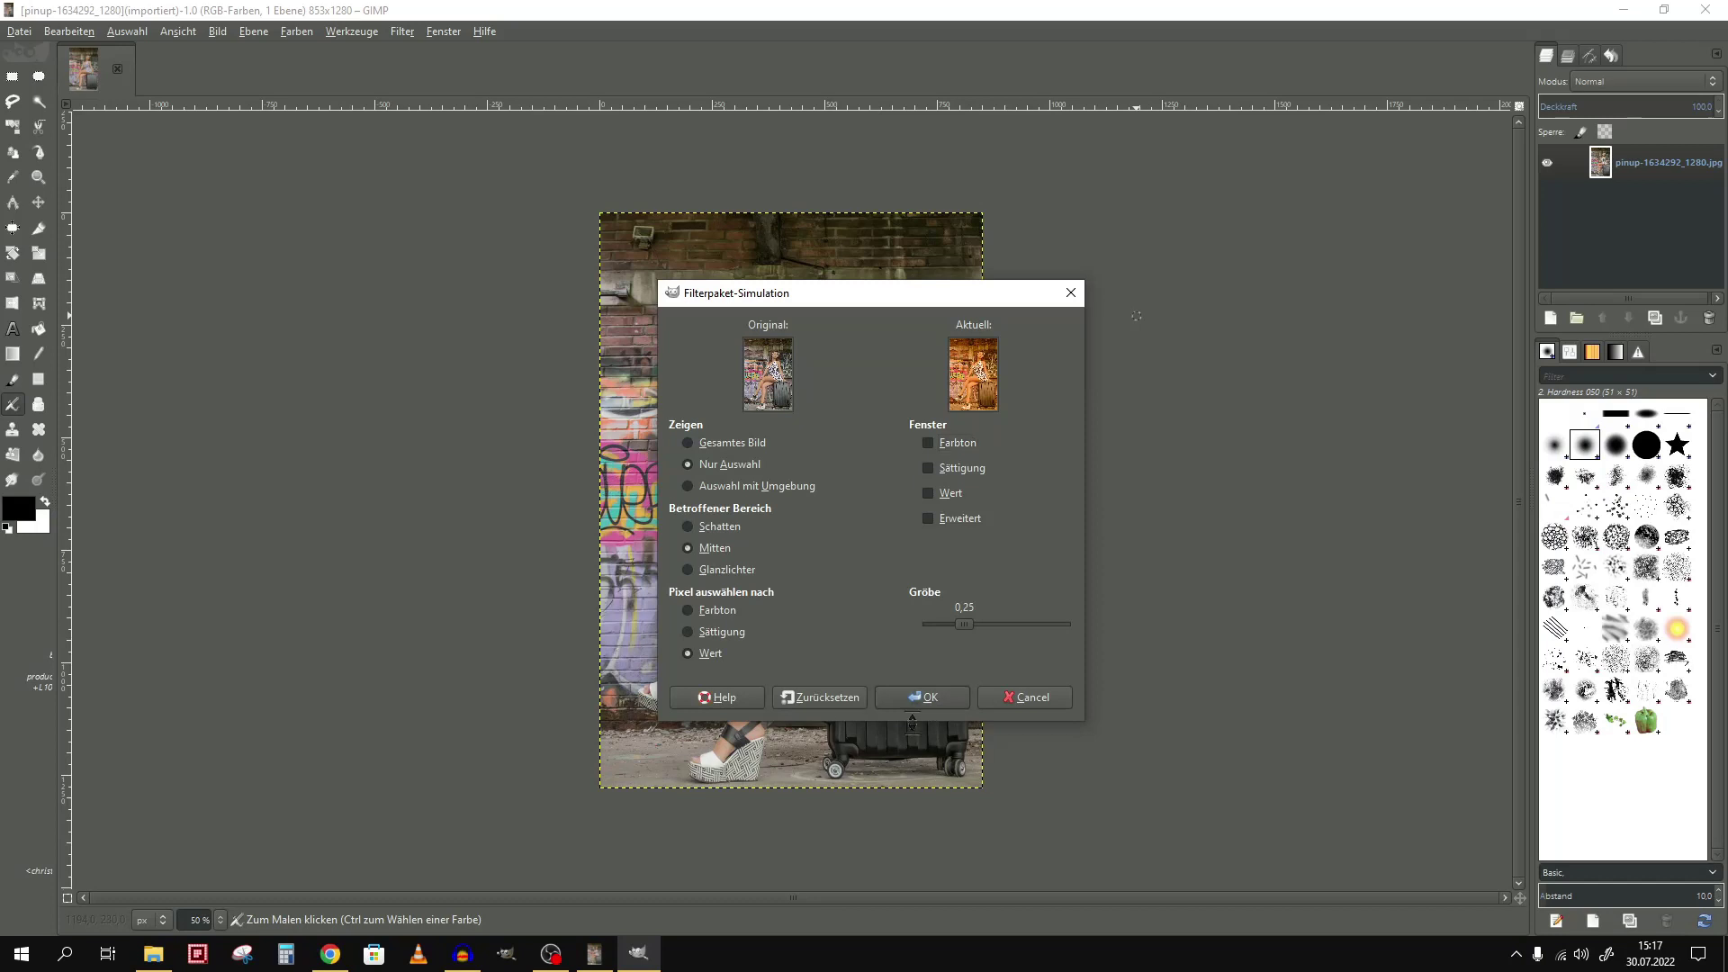
click(933, 699)
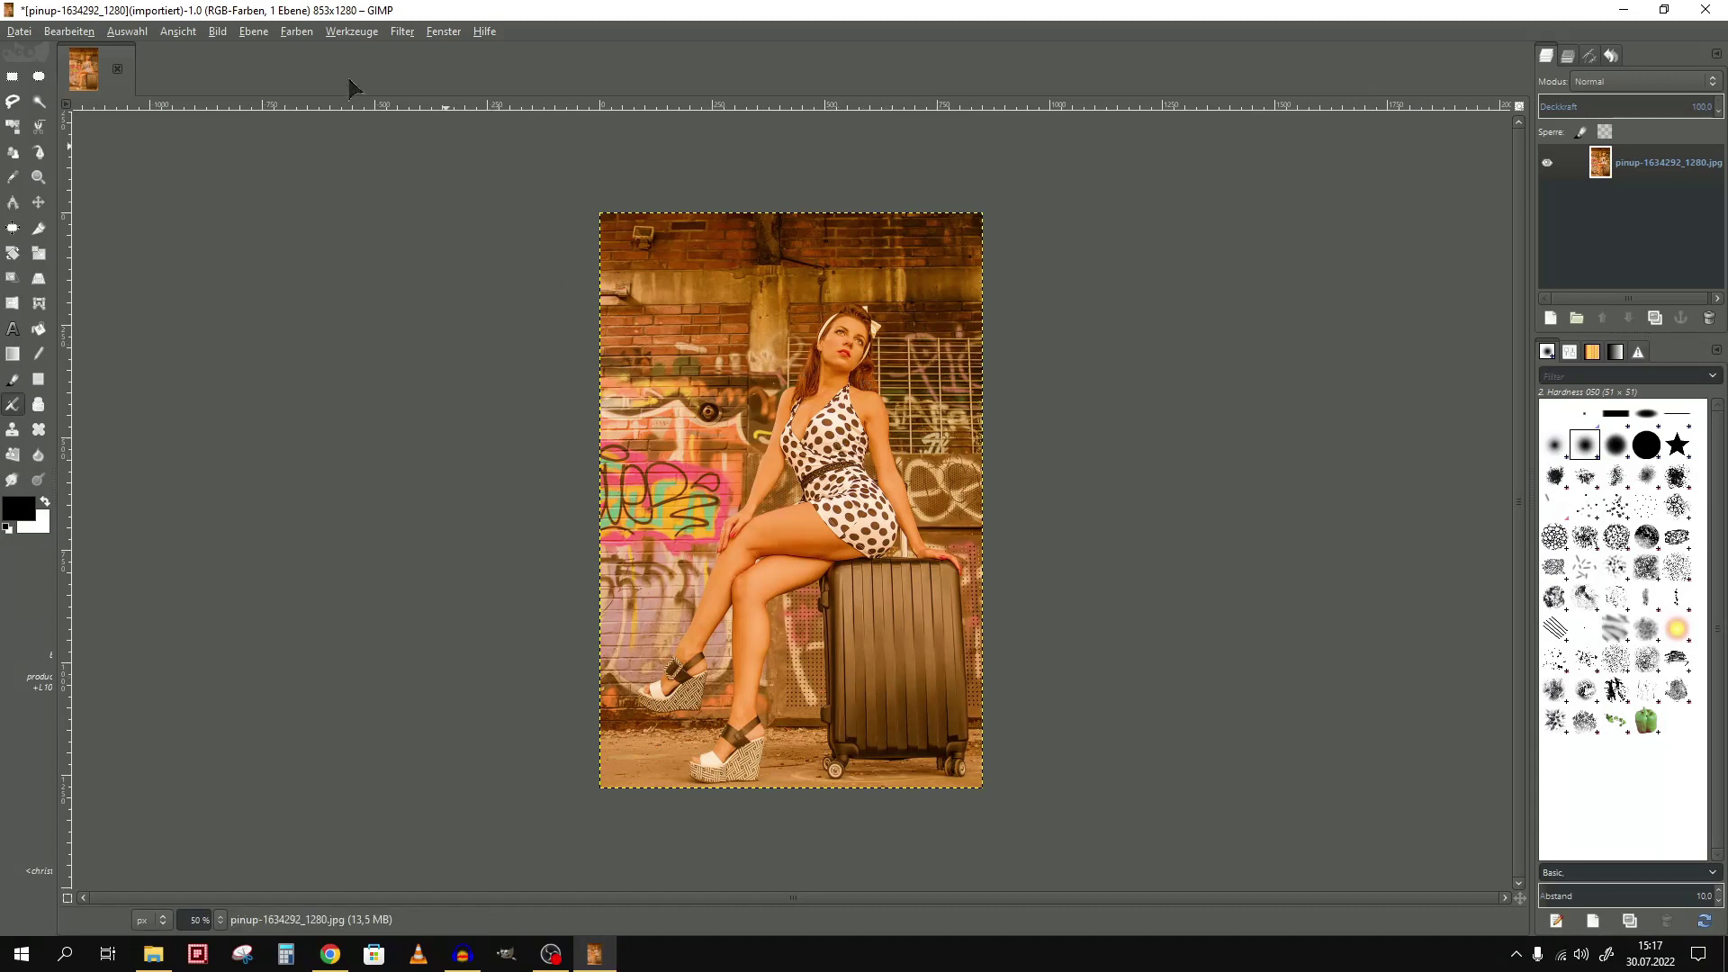
click(297, 34)
click(324, 50)
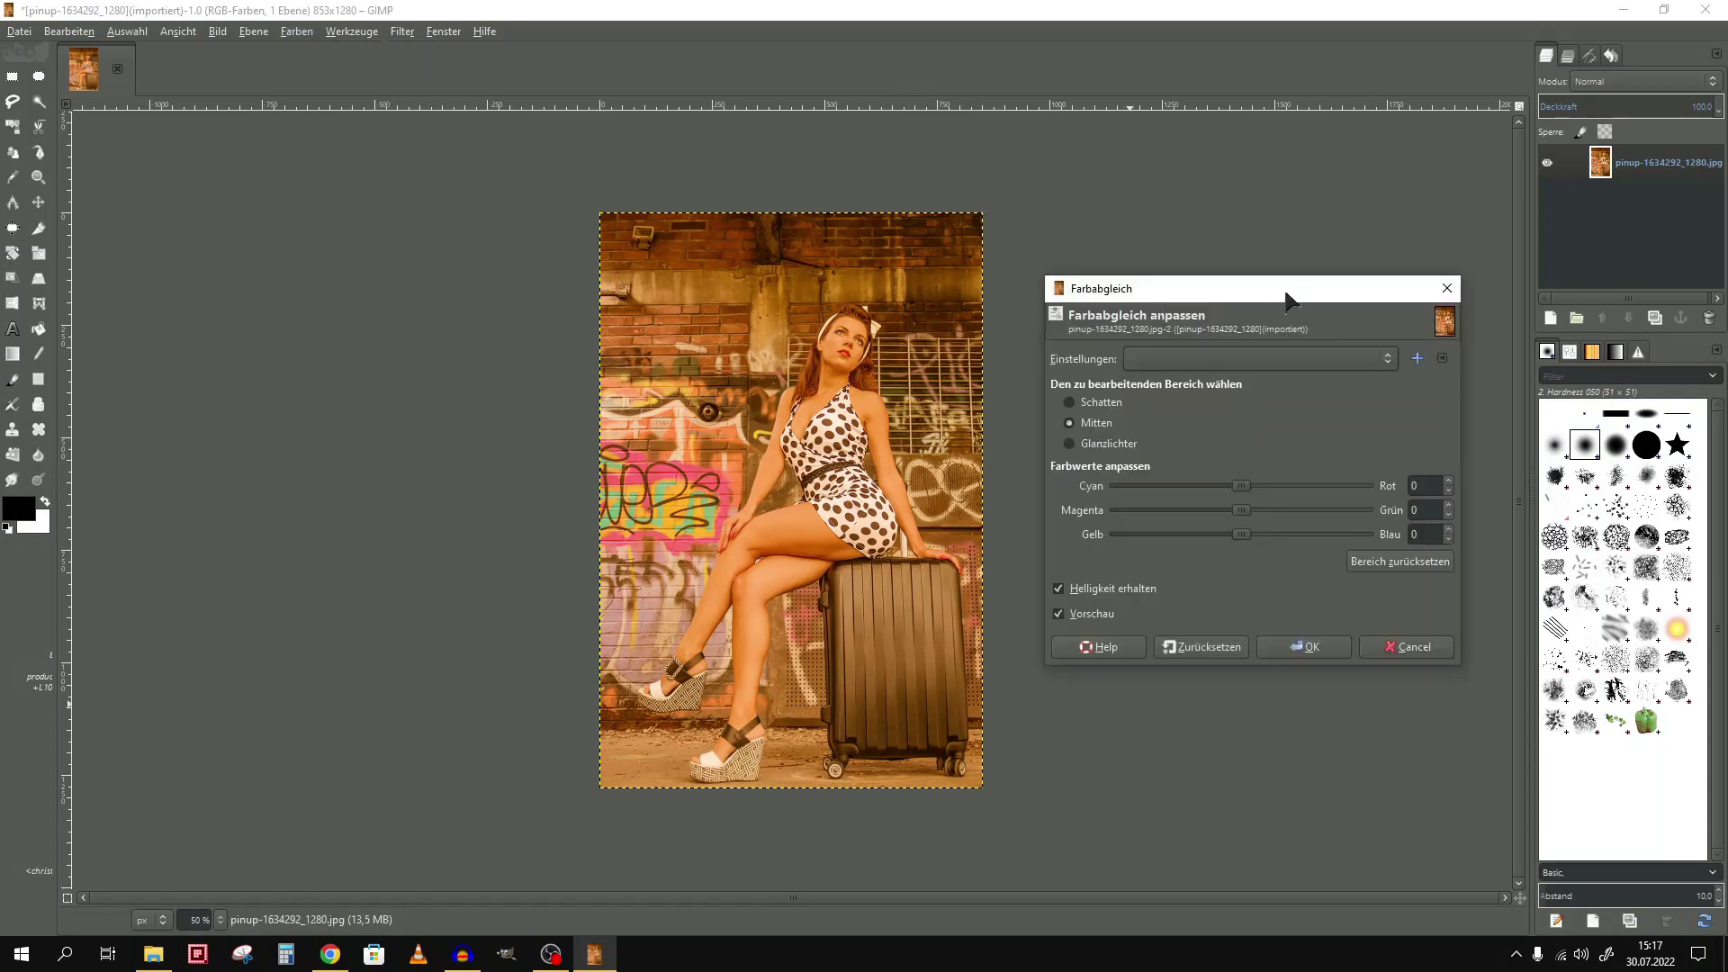
mouse_move(1242, 486)
mouse_down()
mouse_move(1281, 486)
mouse_move(1177, 534)
mouse_move(1196, 510)
mouse_up()
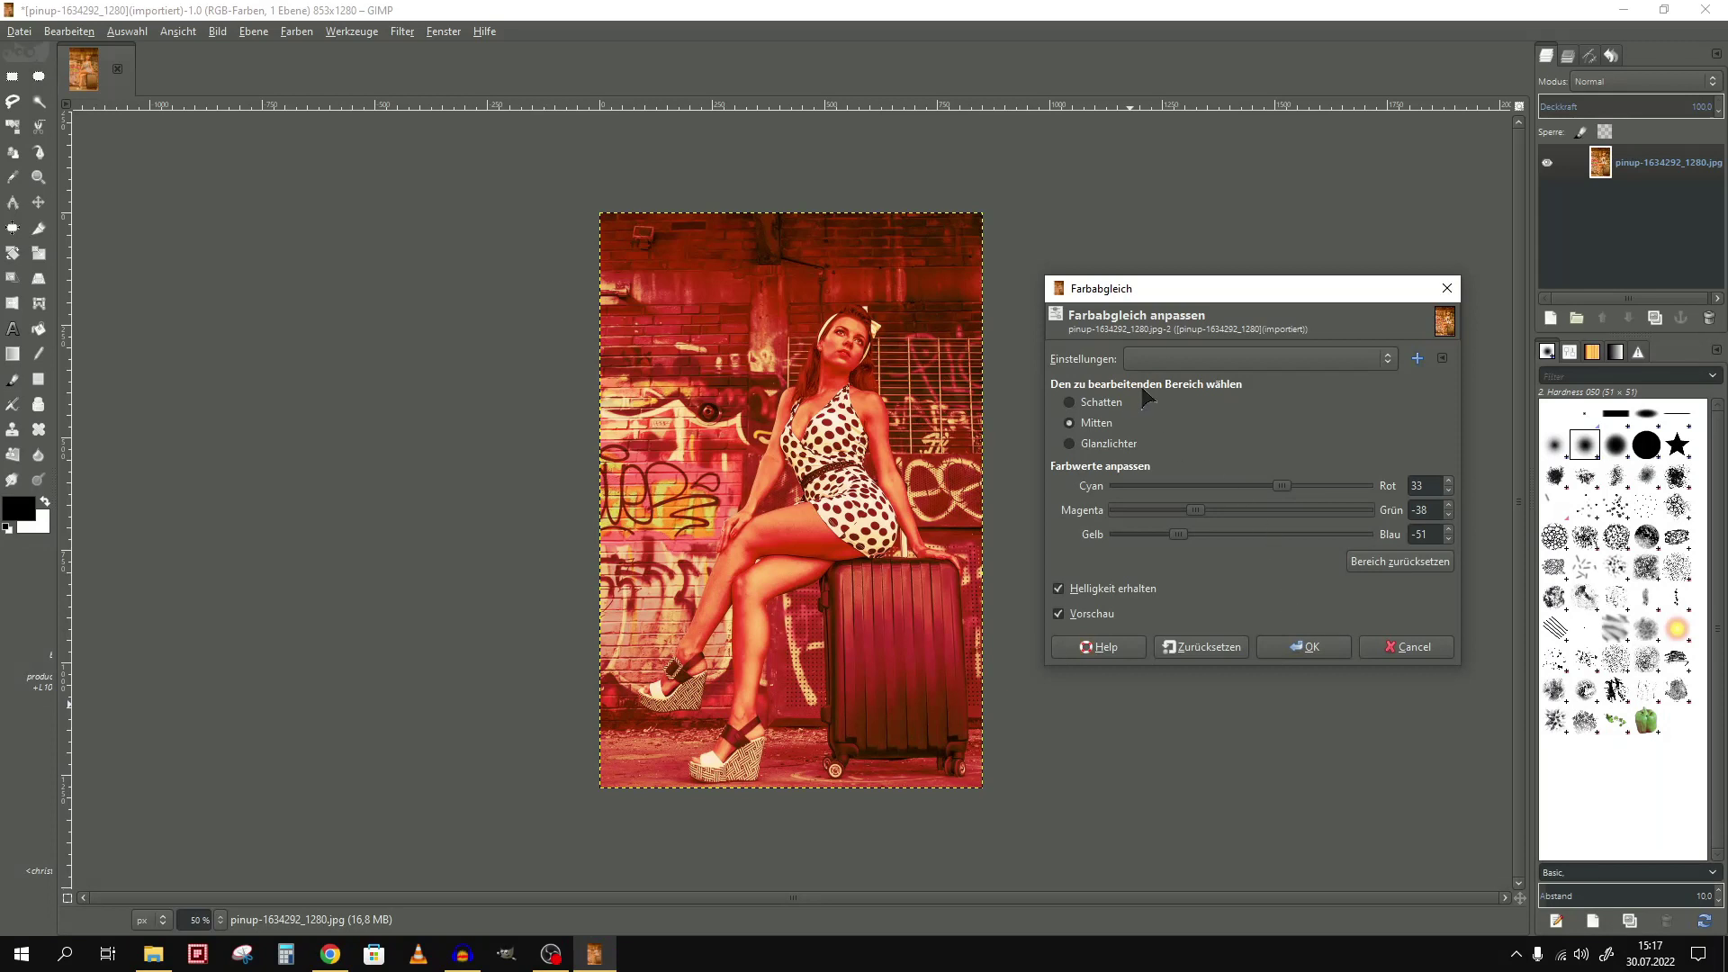
click(1109, 444)
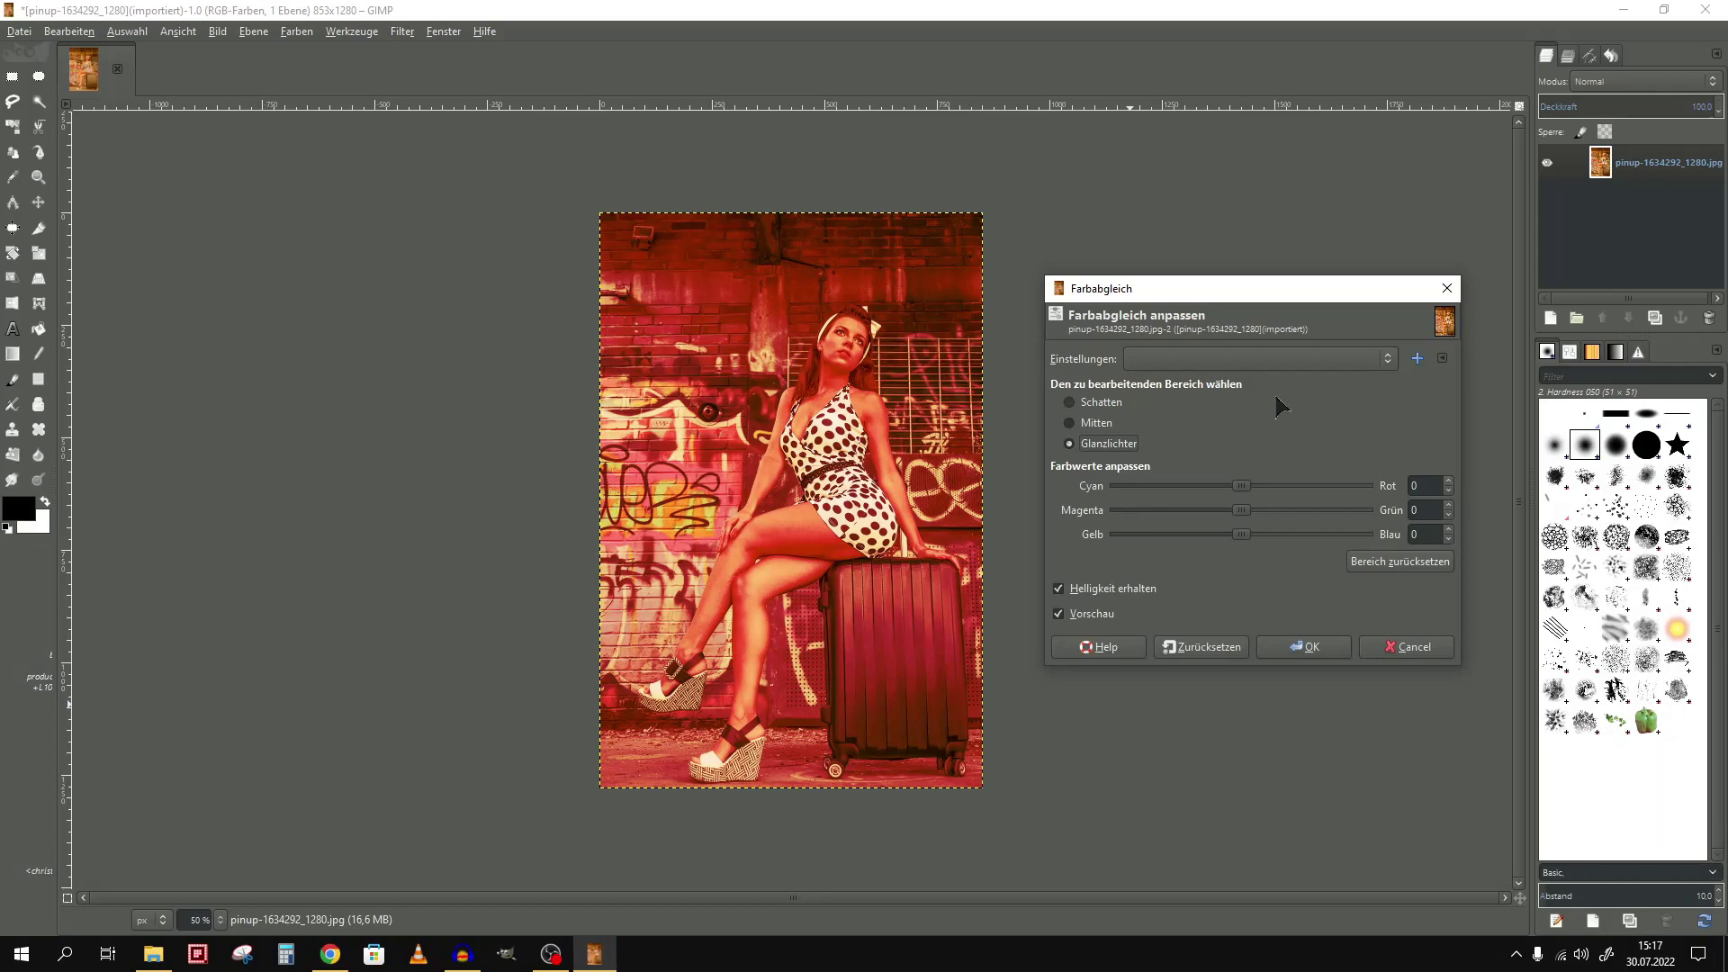
click(1404, 647)
- Undo the orange Color Balance tint on the photo
key(ctrl+z)
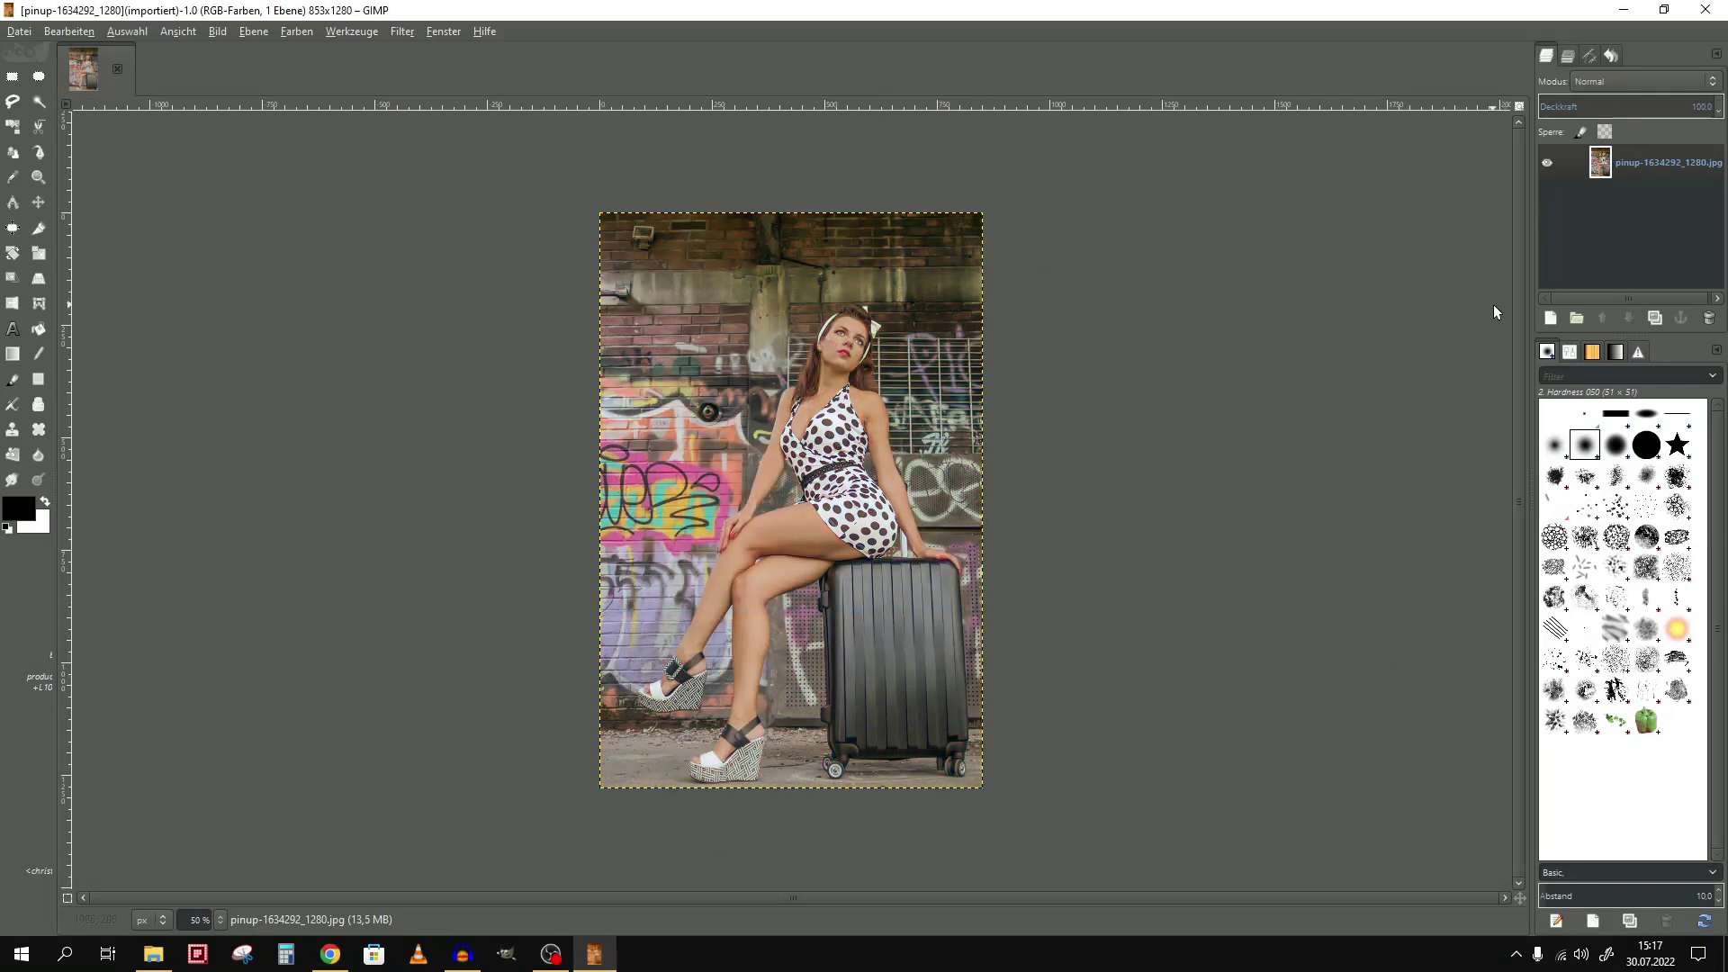
click(296, 32)
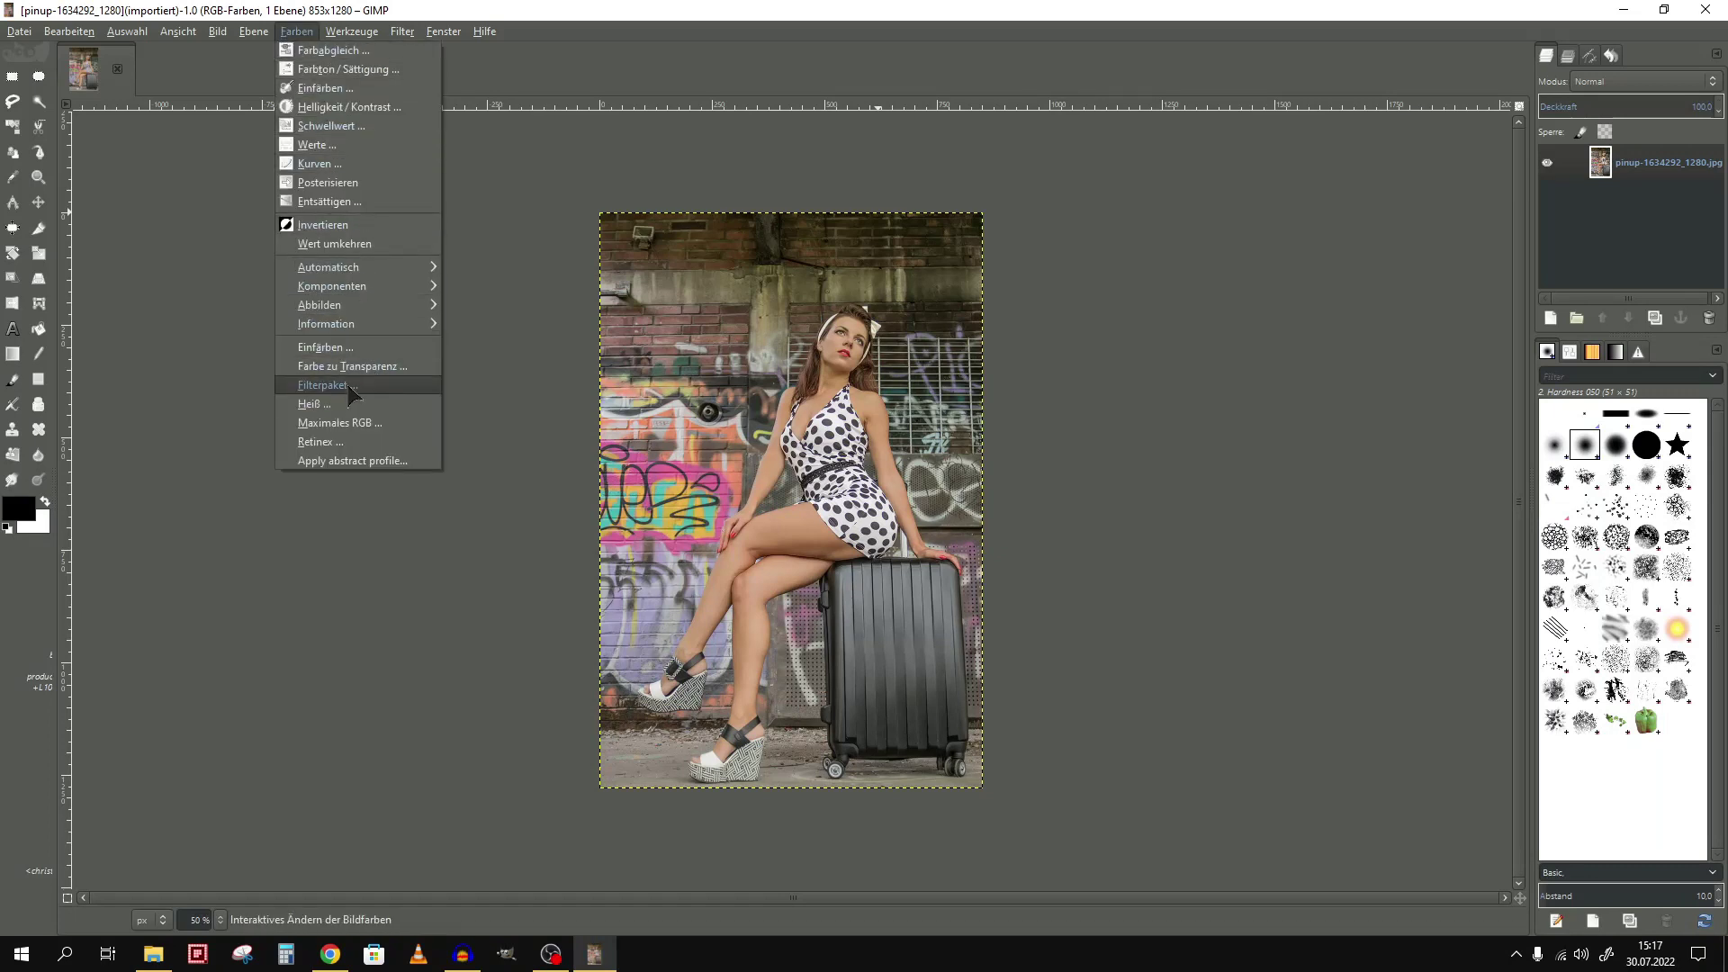
key(Escape)
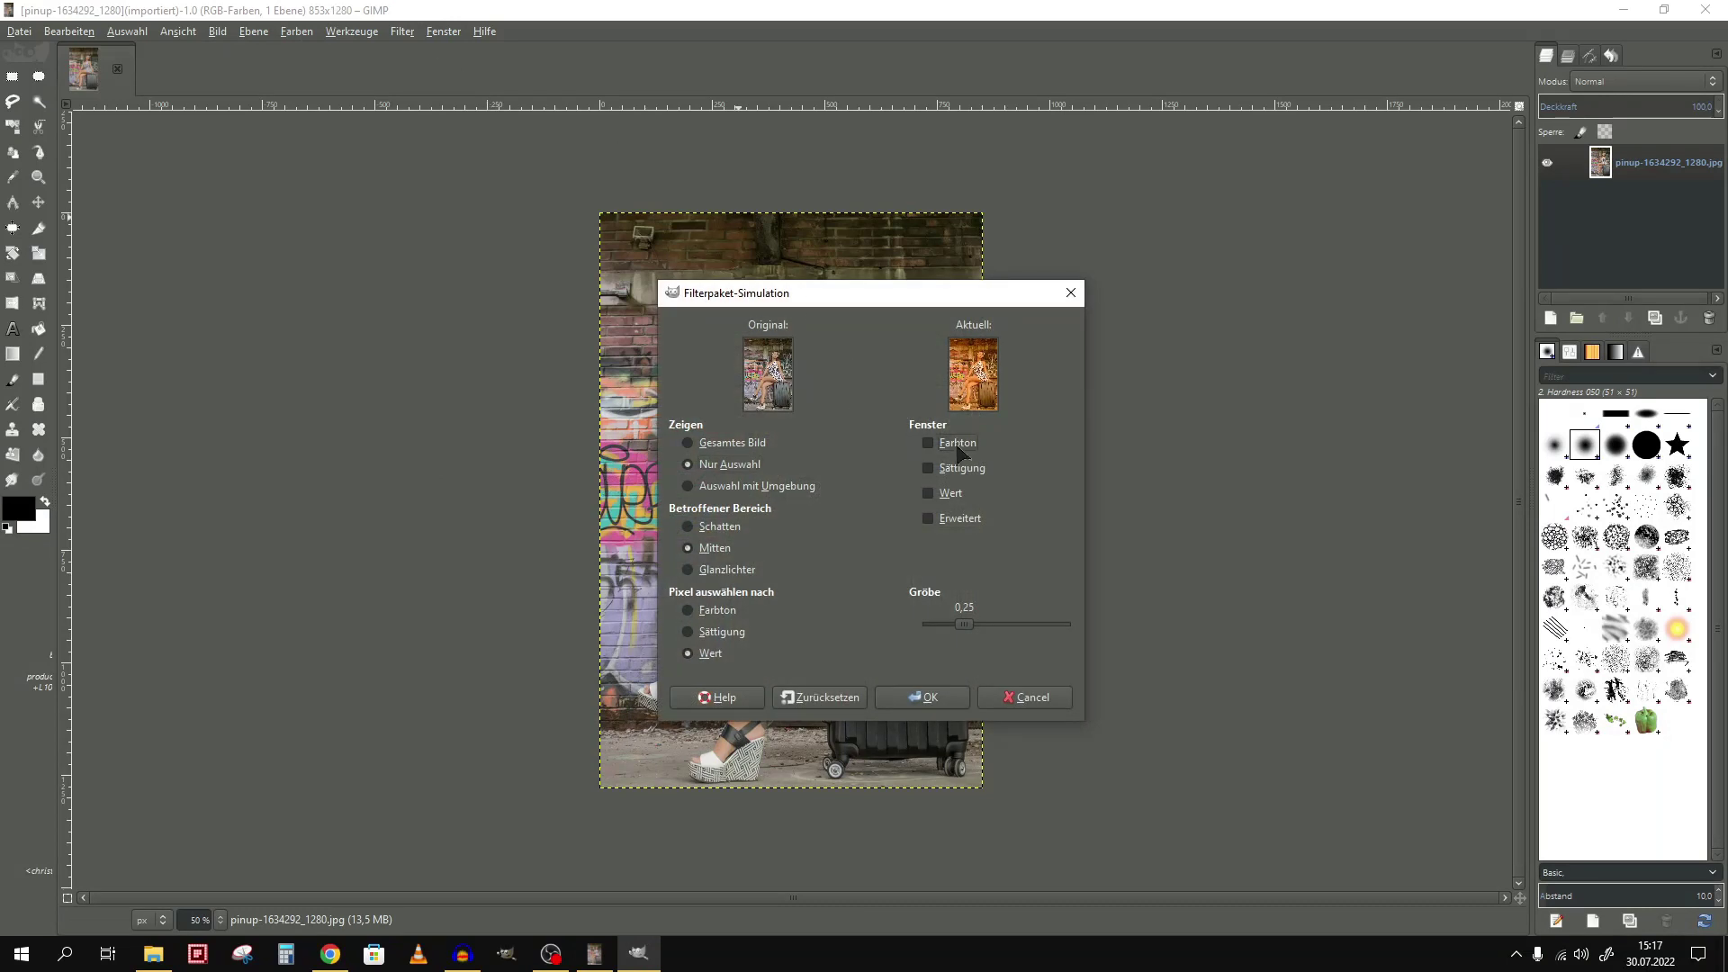
- Preview Yellow, Red and blue-magenta hue variations in Filter Pack, then reset them
click(957, 445)
click(925, 394)
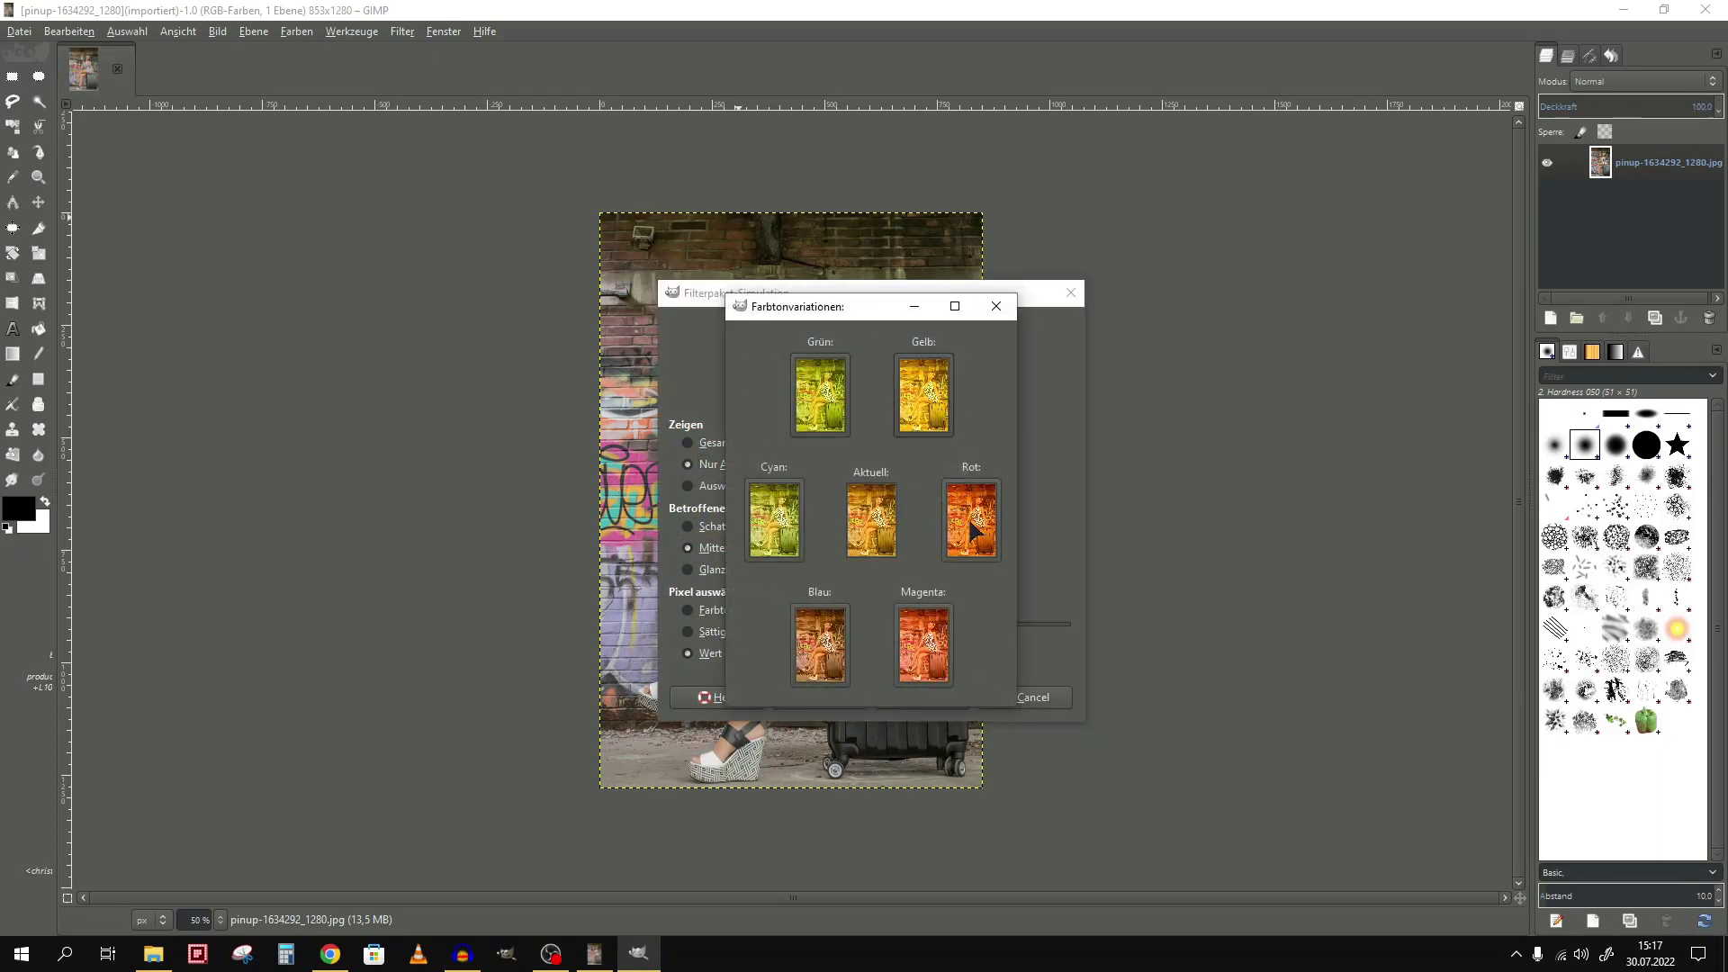
click(971, 520)
click(918, 630)
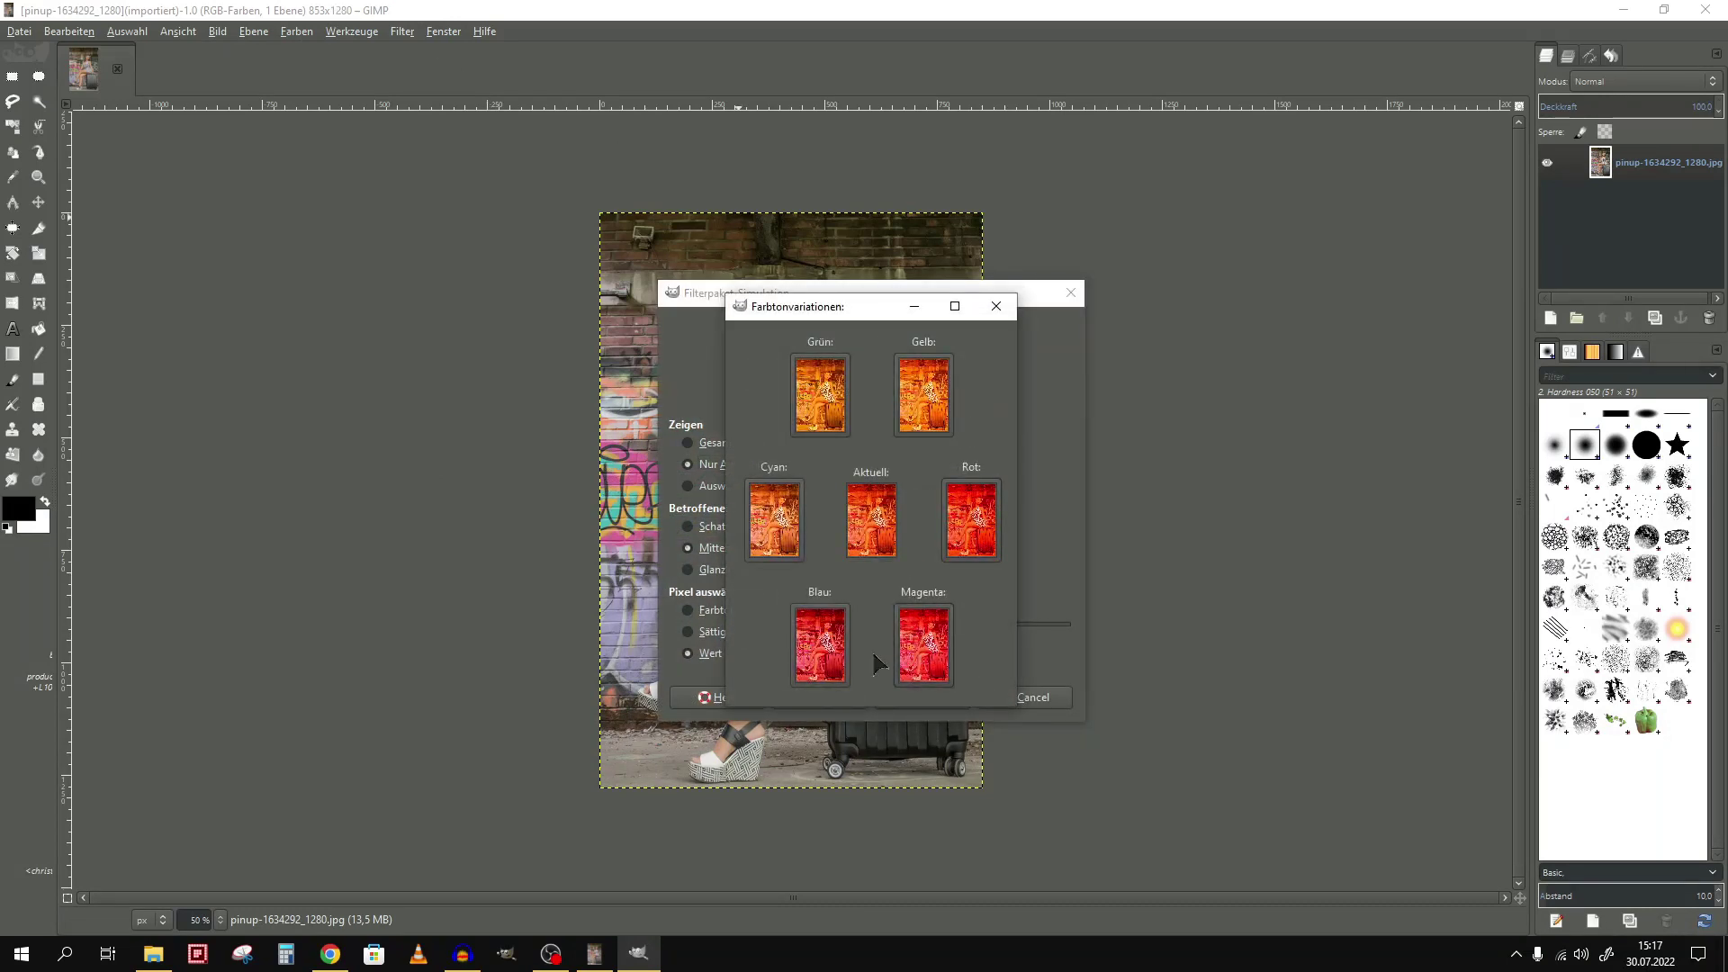
click(821, 656)
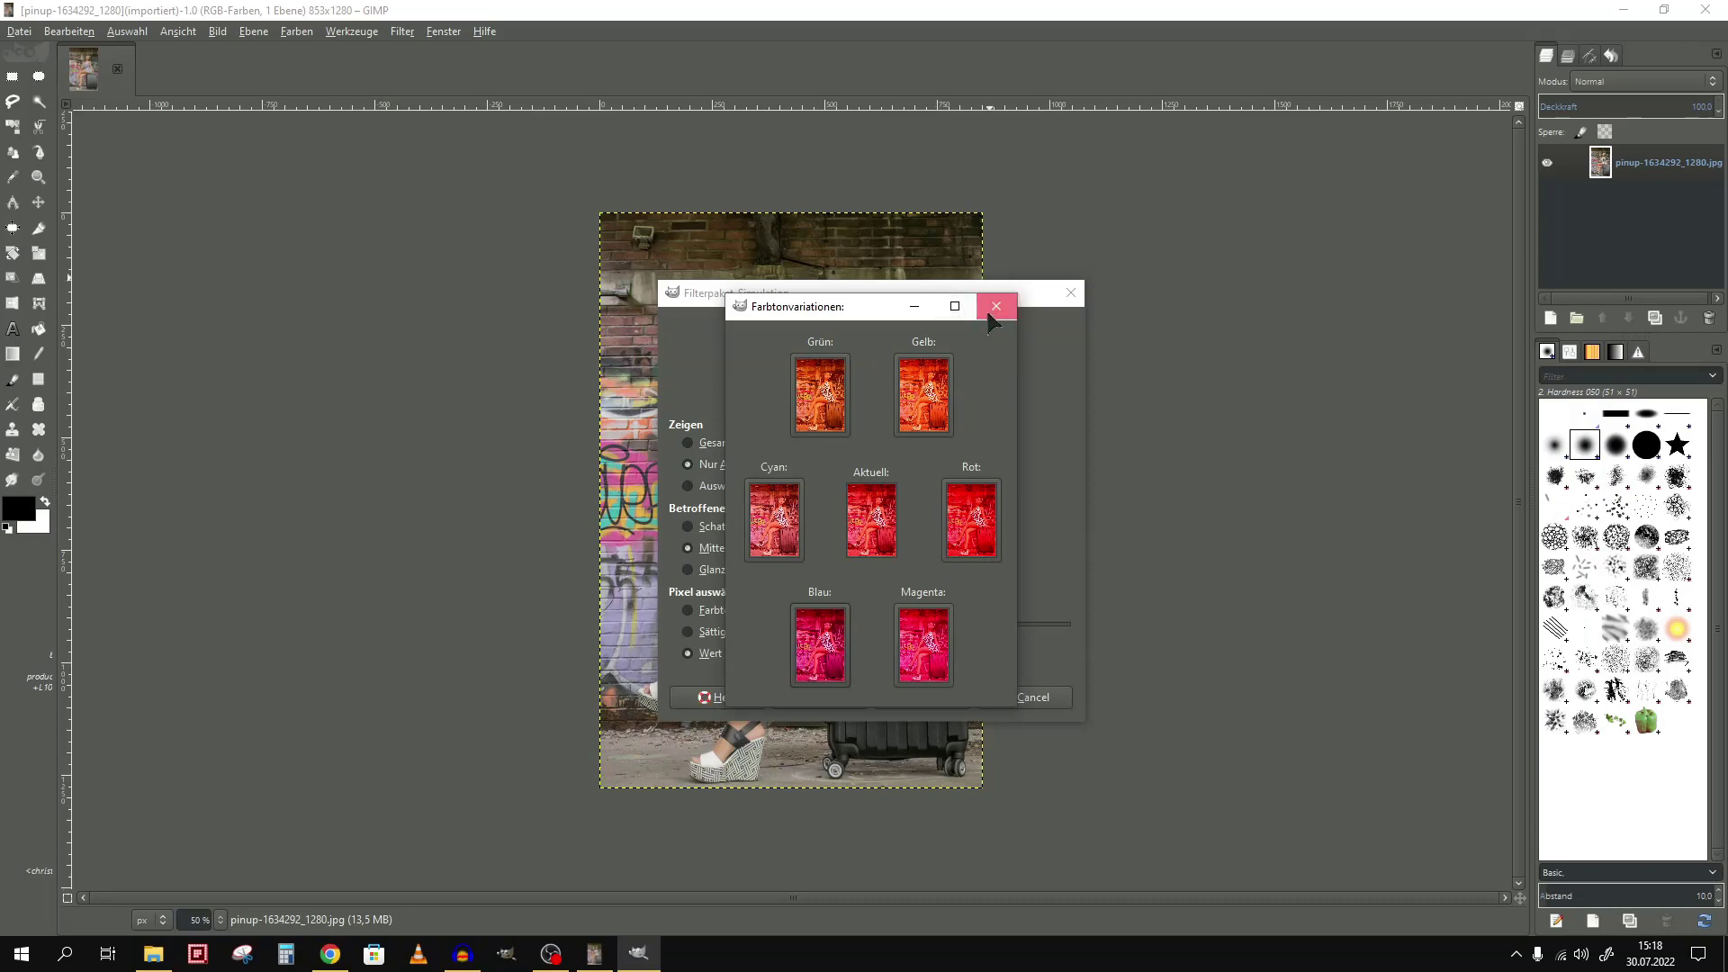
click(997, 306)
click(834, 703)
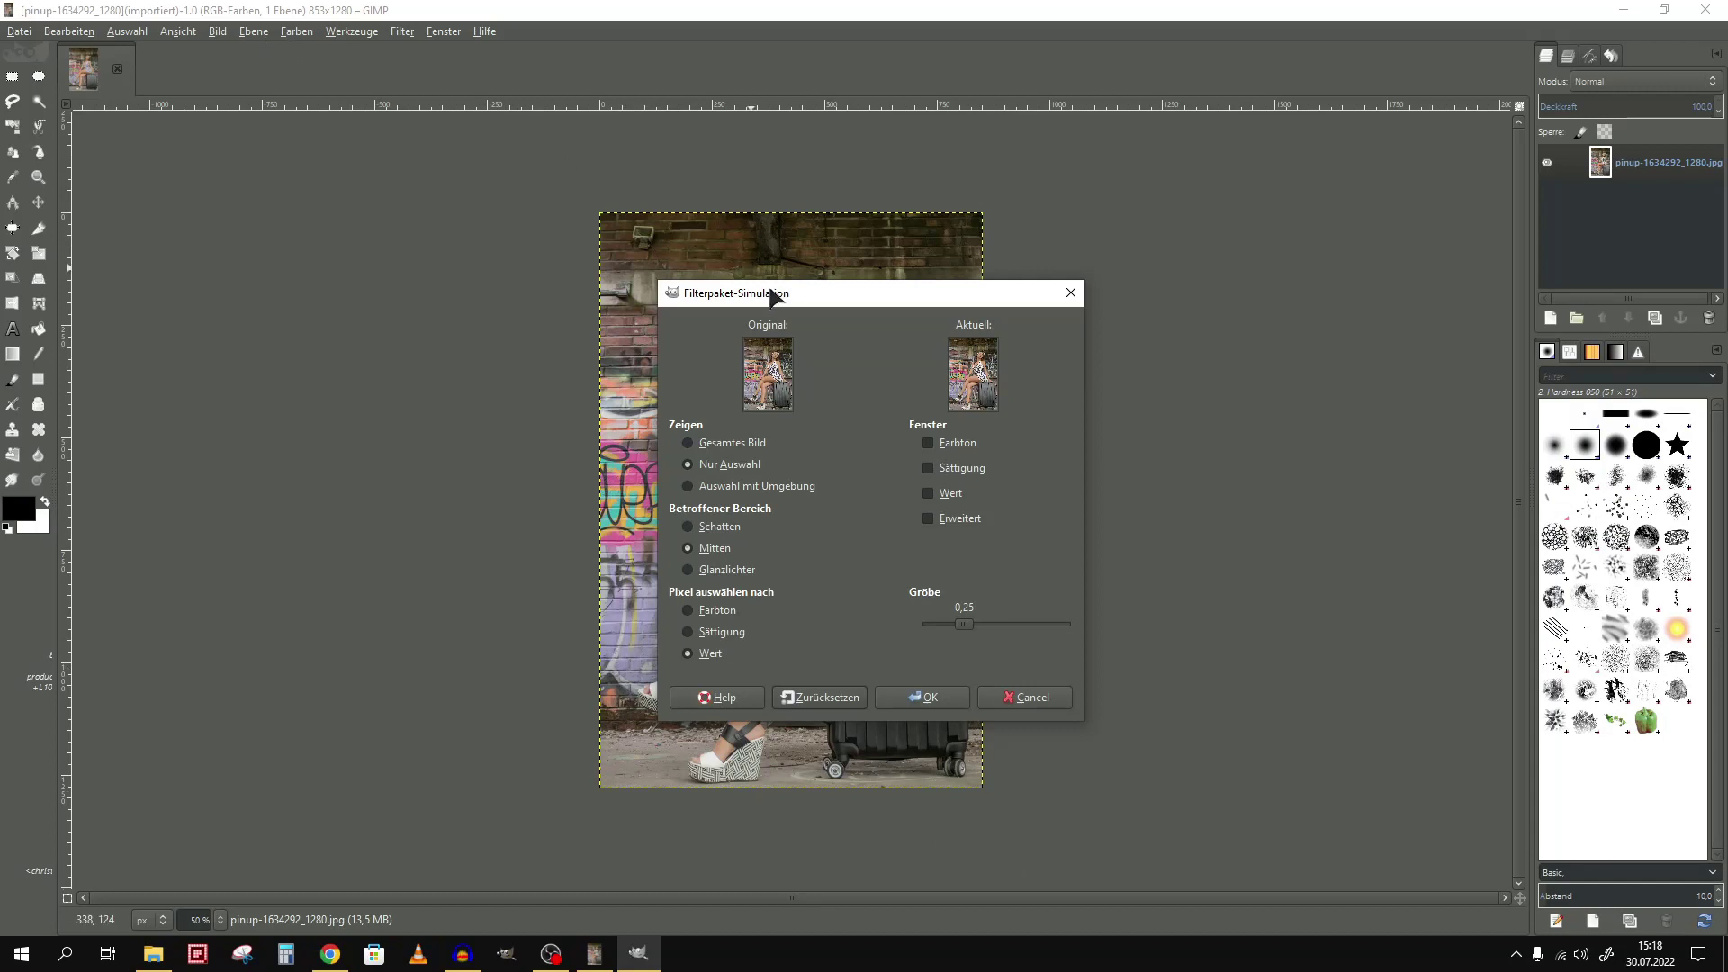
- Close the Filter Pack simulation dialog without applying any change
drag(771, 293, 1117, 243)
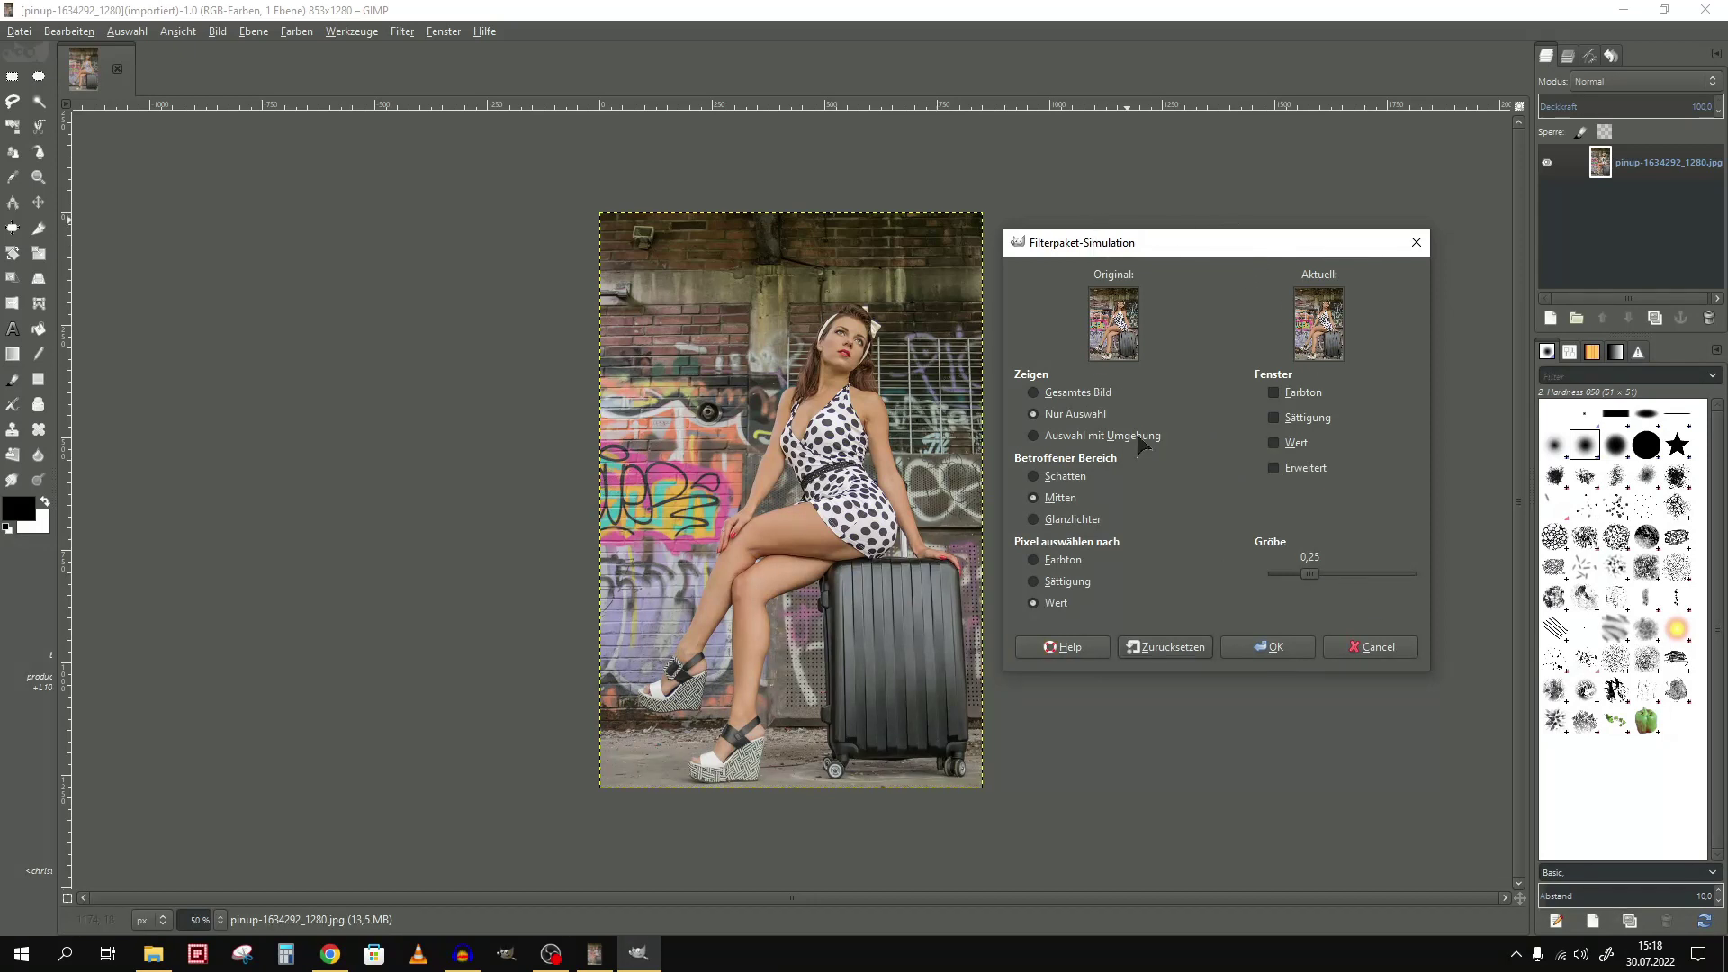
key(Escape)
click(297, 32)
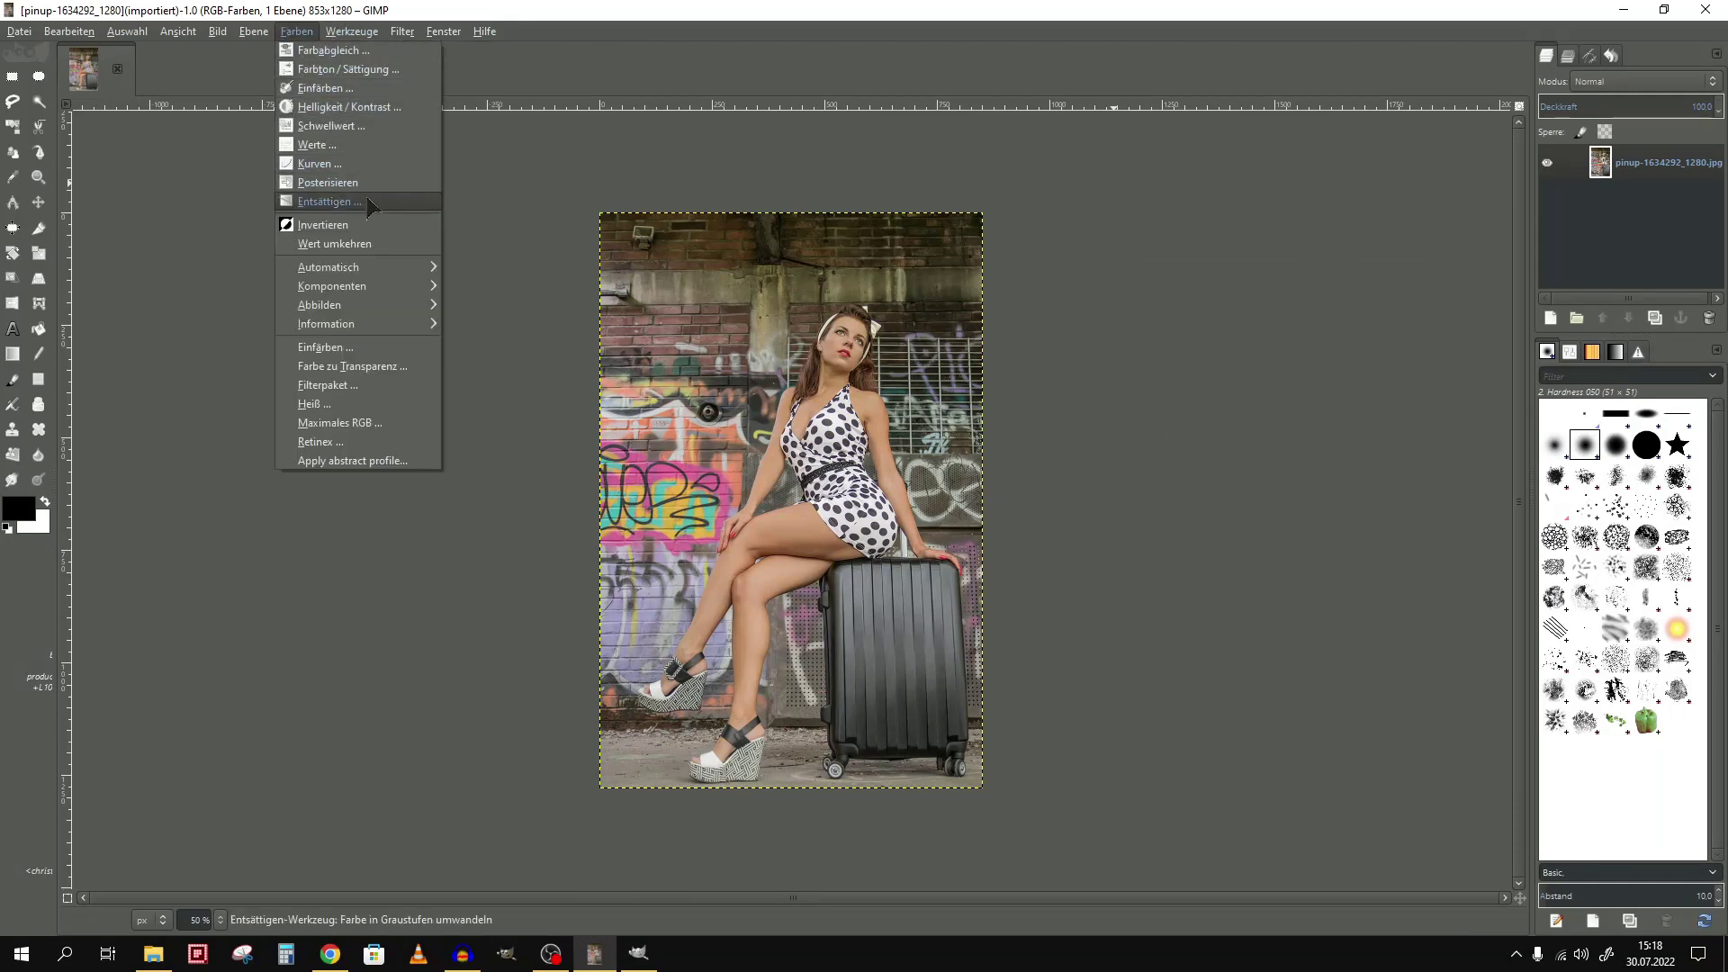
click(596, 956)
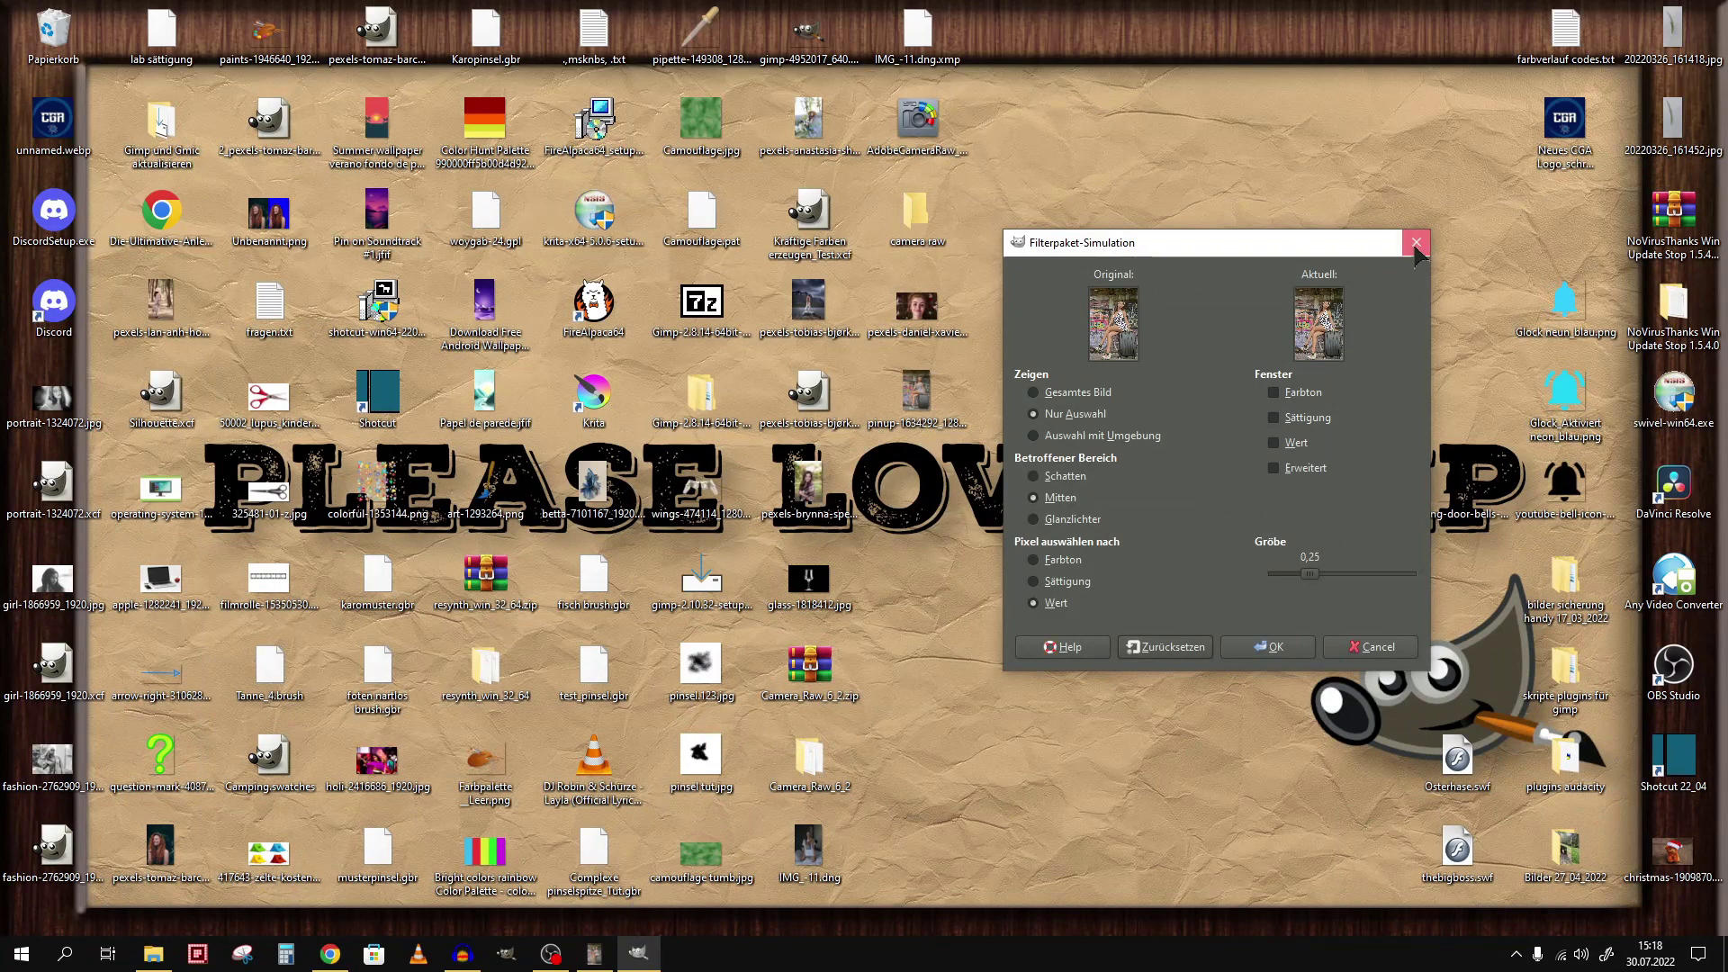
click(1416, 243)
- Preview G'MIC's Artistic > Watercolor on the pinup photo, then cancel without applying
click(594, 955)
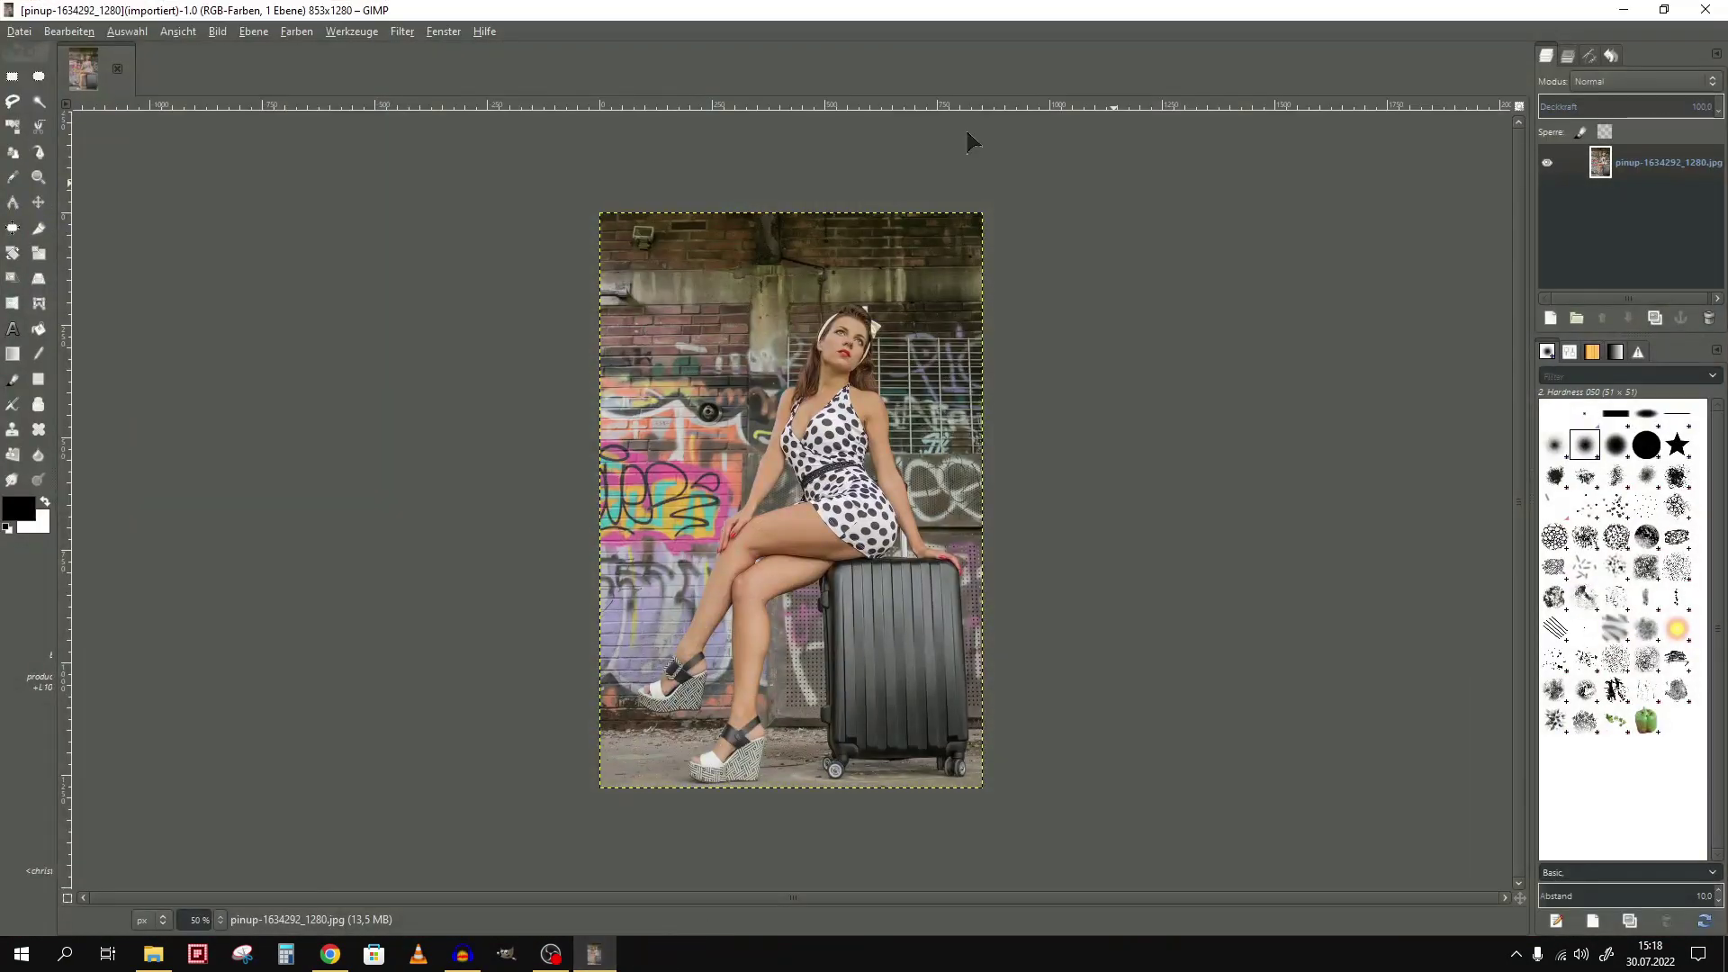
click(402, 32)
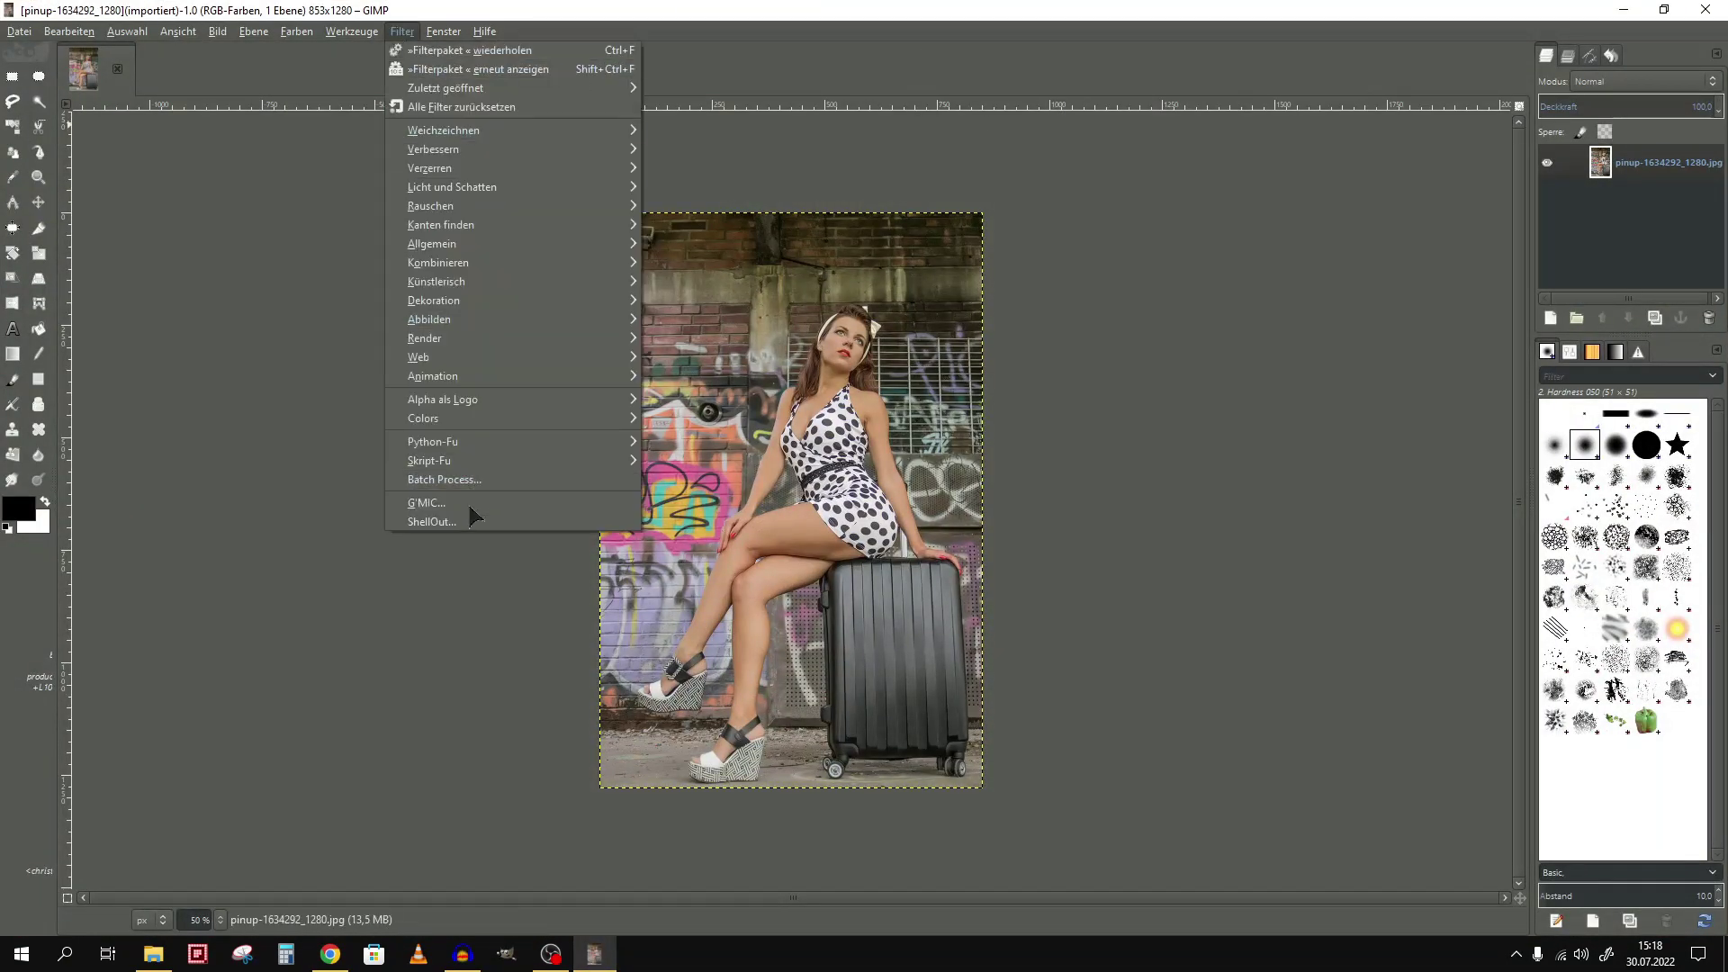
click(518, 522)
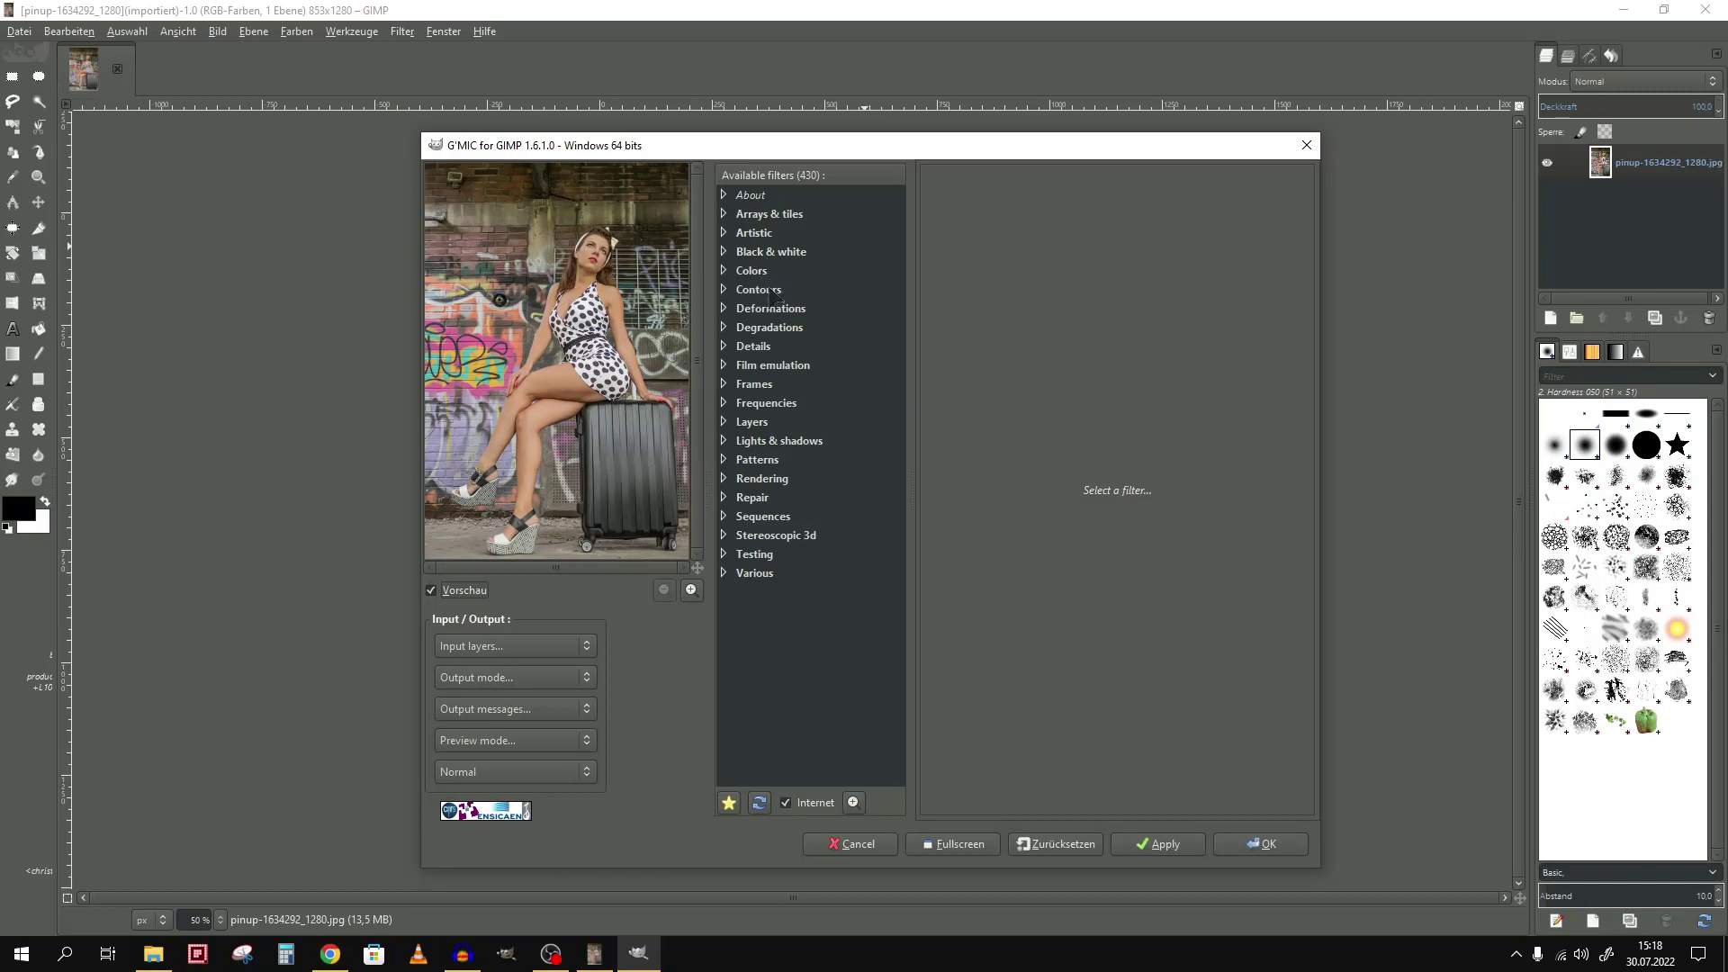
click(727, 232)
scroll(797, 450, down, 5)
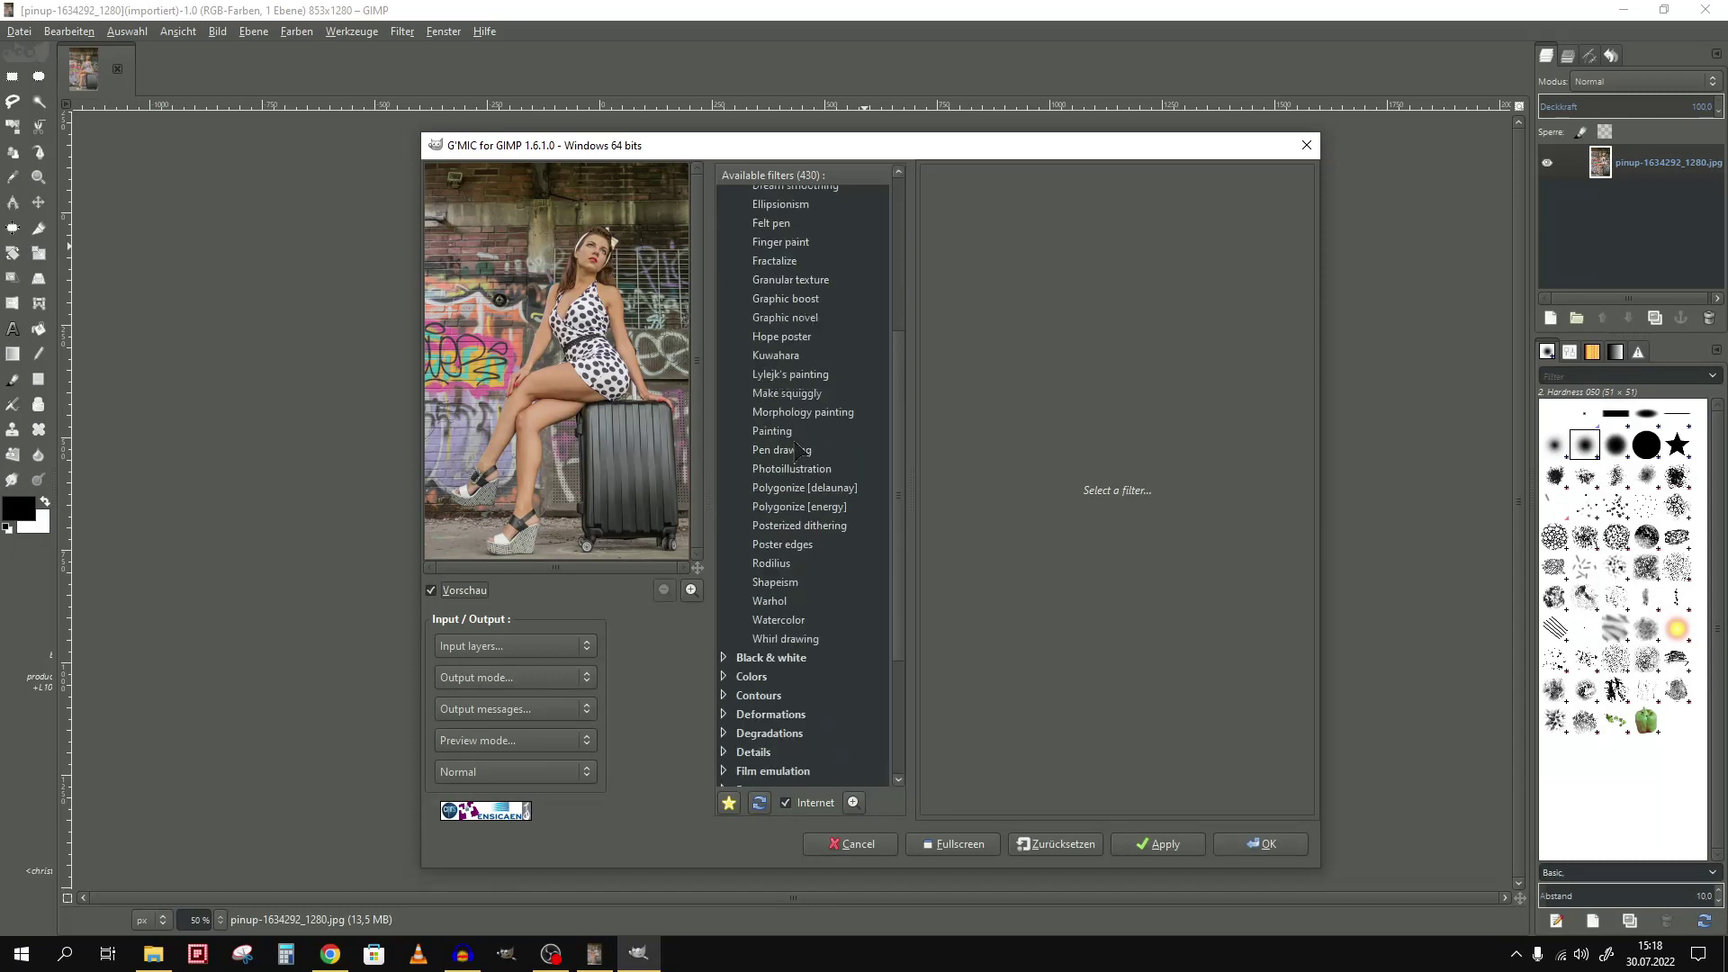
click(767, 621)
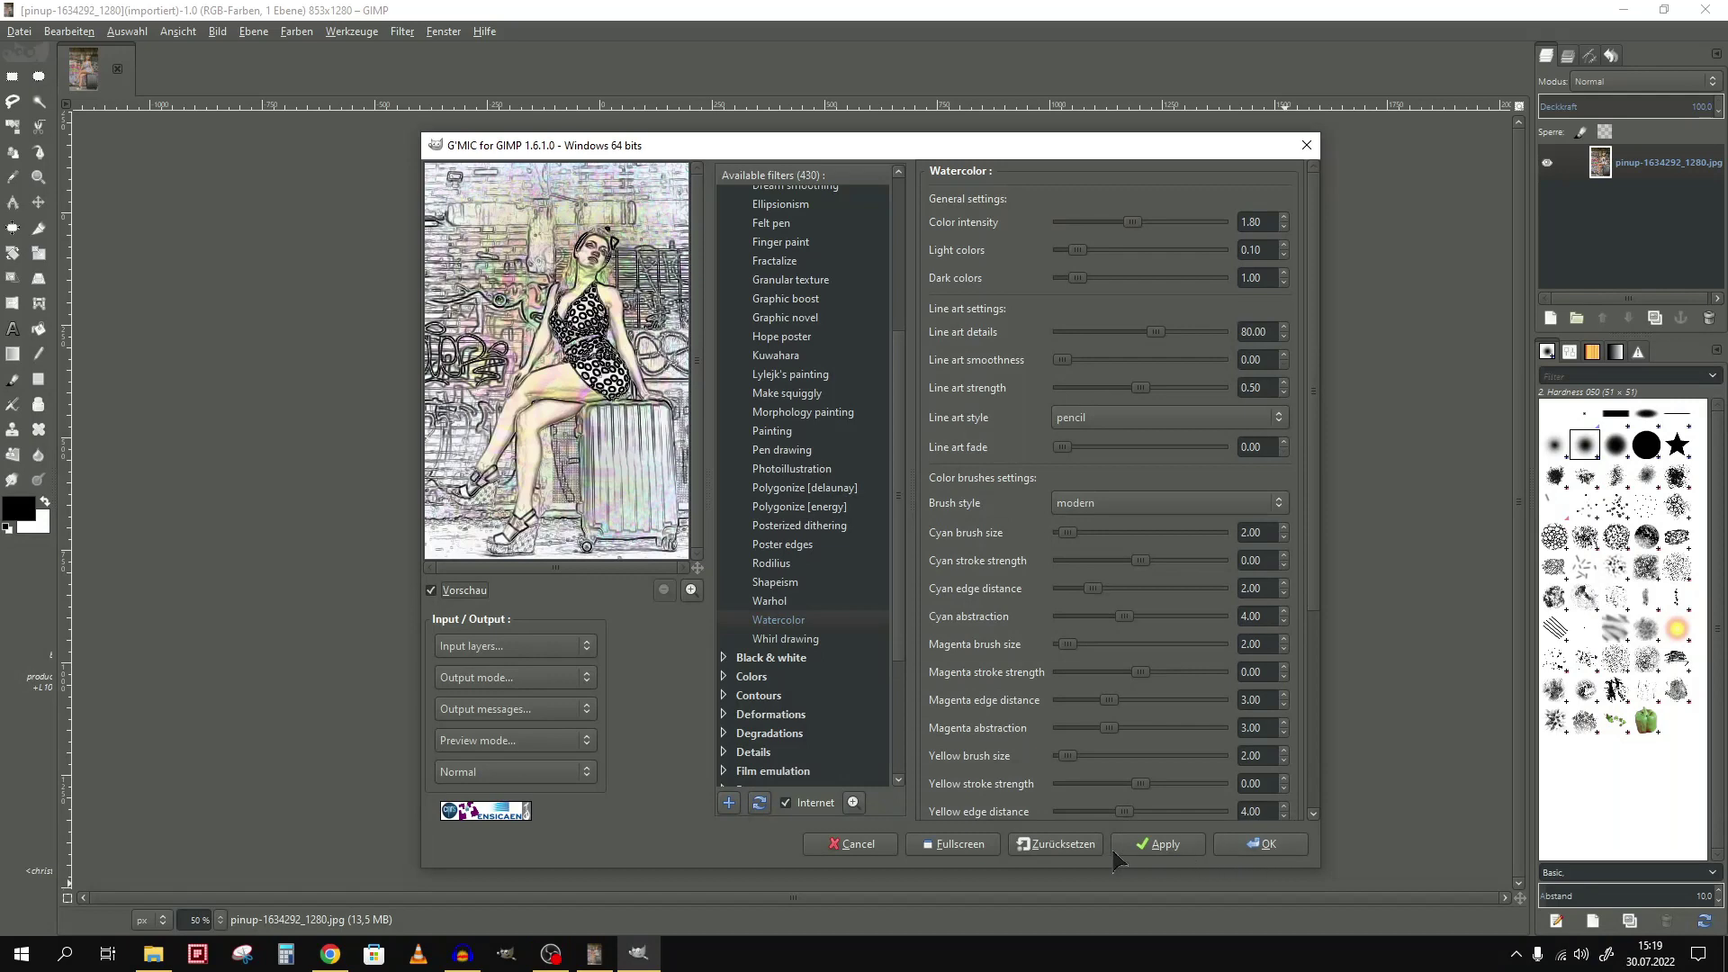
click(843, 846)
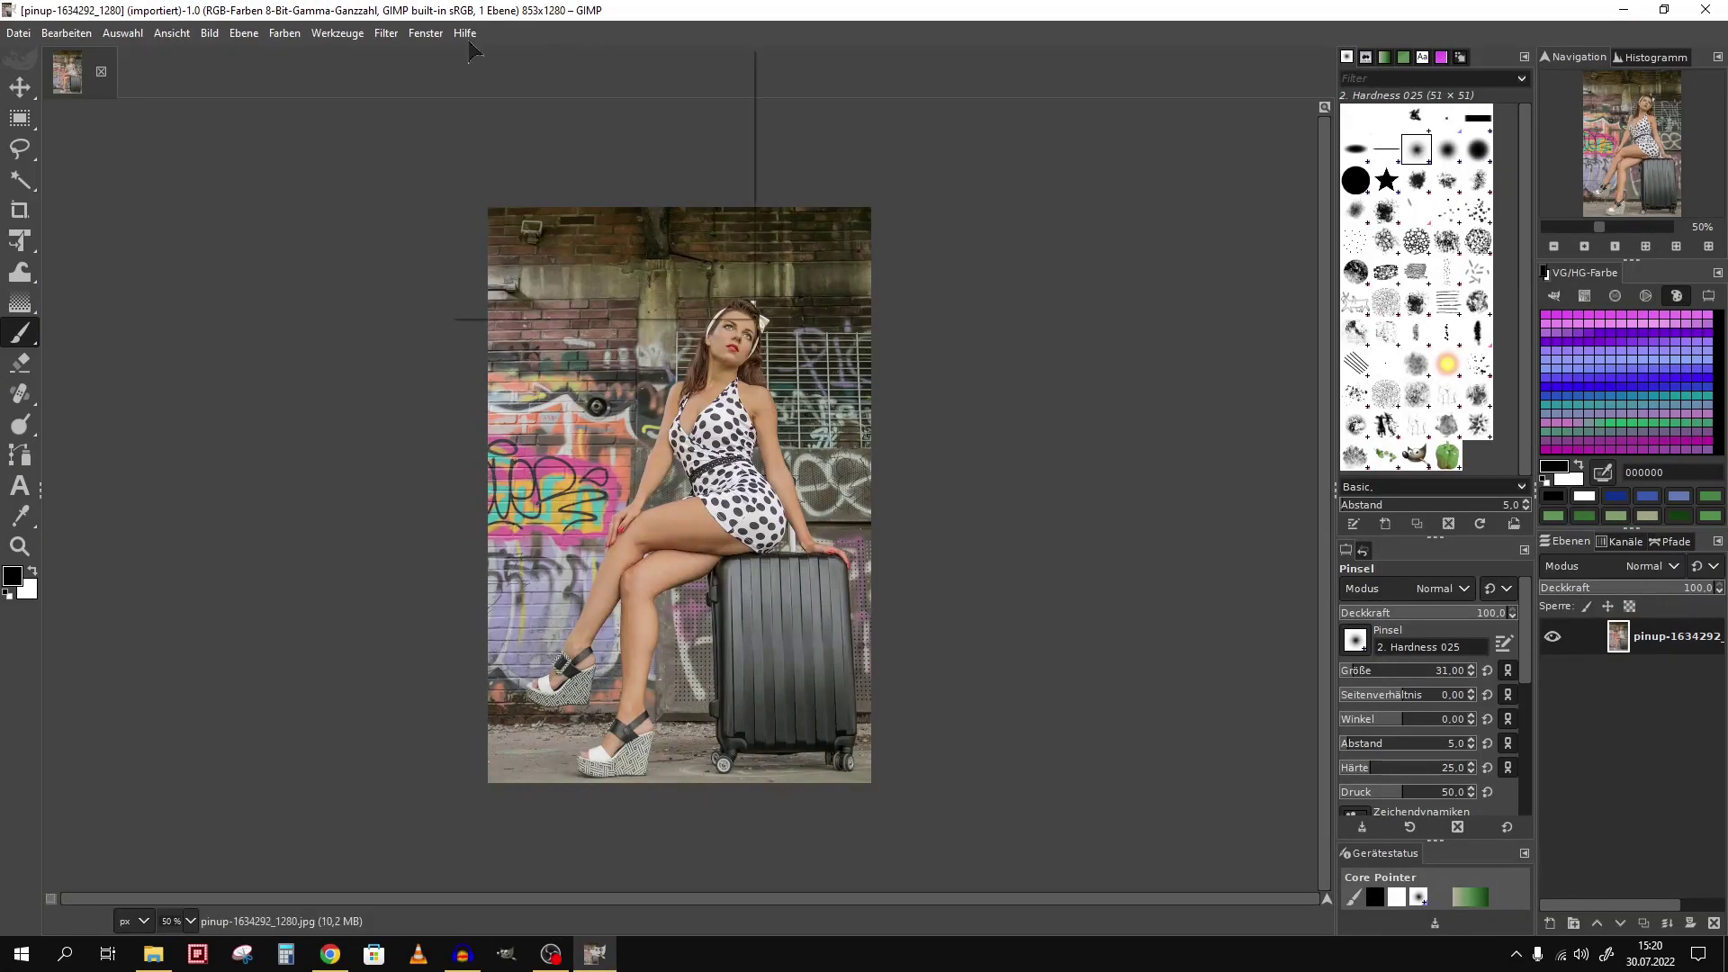
- Check in About GIMP that version 2.10.32 is installed
click(465, 33)
click(522, 123)
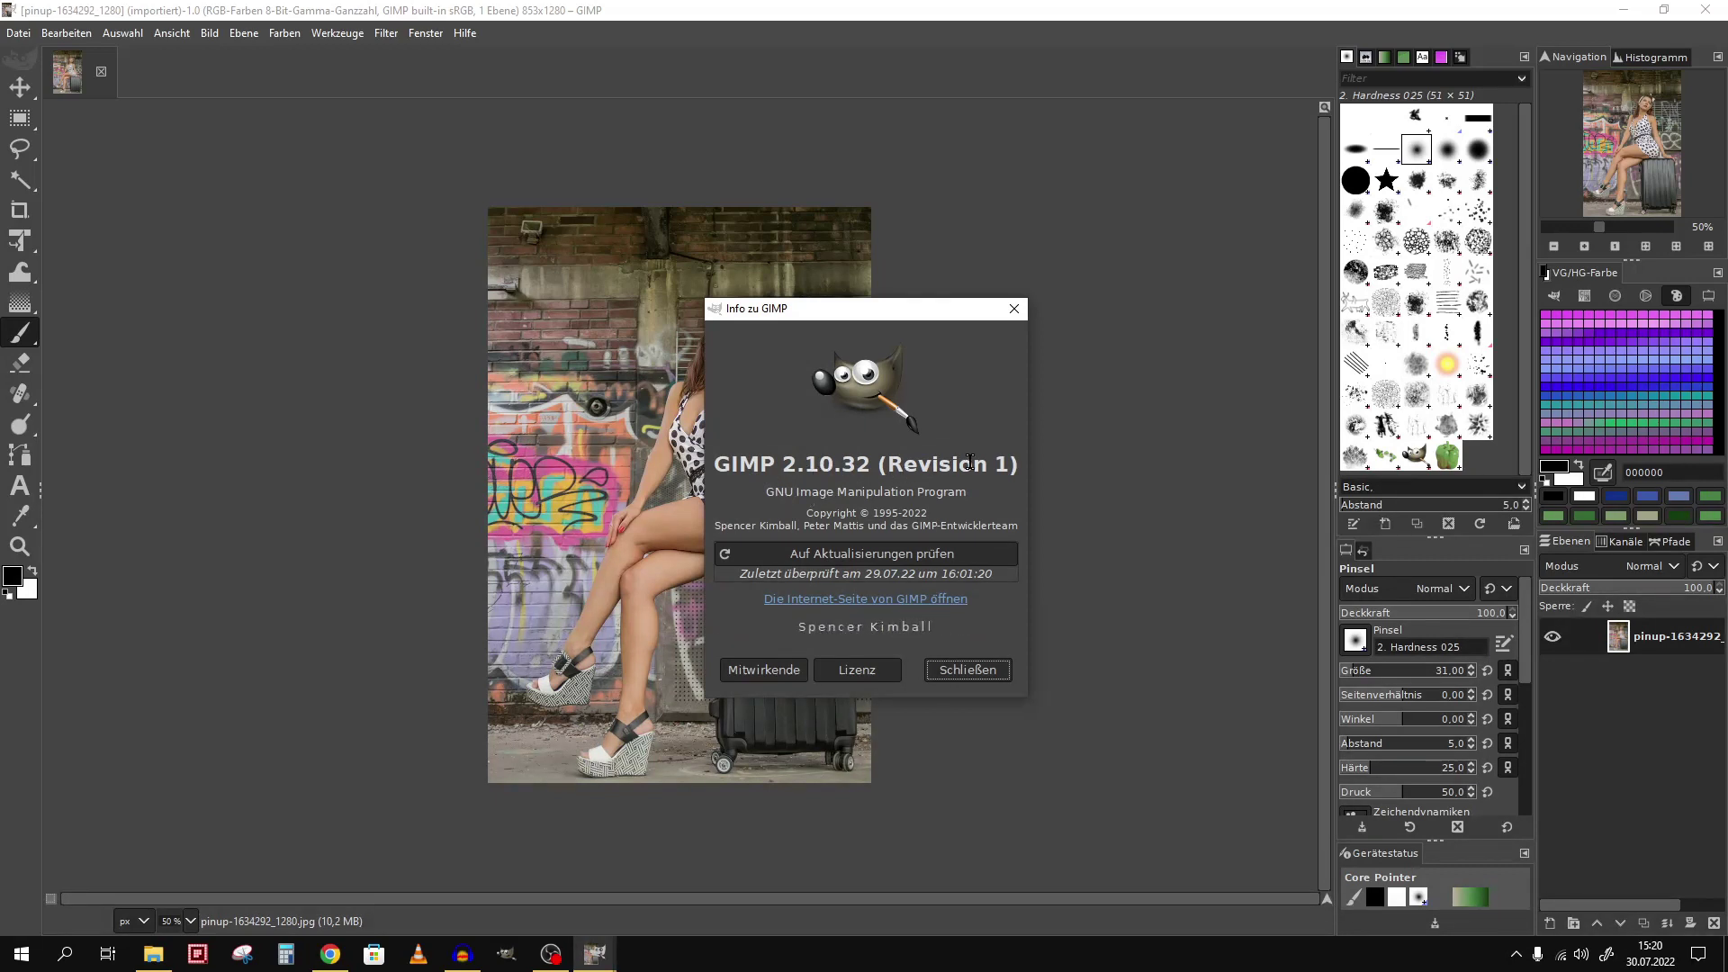
click(965, 670)
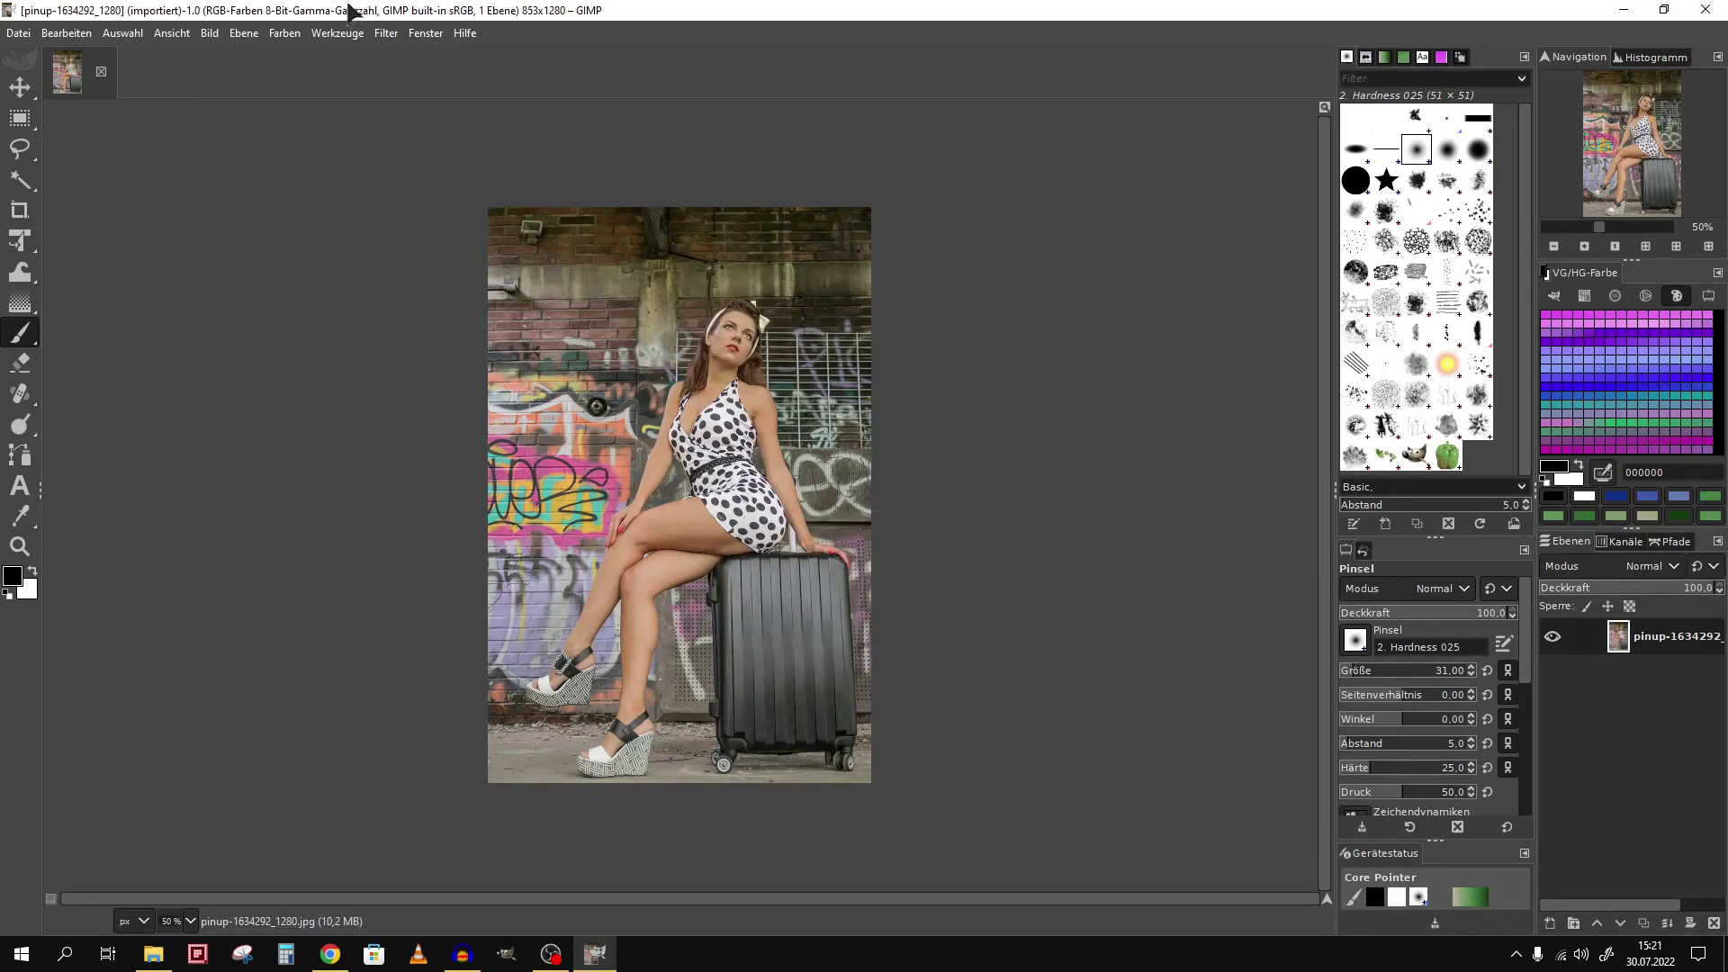
- Open Color Balance (Farbabgleich) and cancel it, then bring up the Filters menu
click(285, 33)
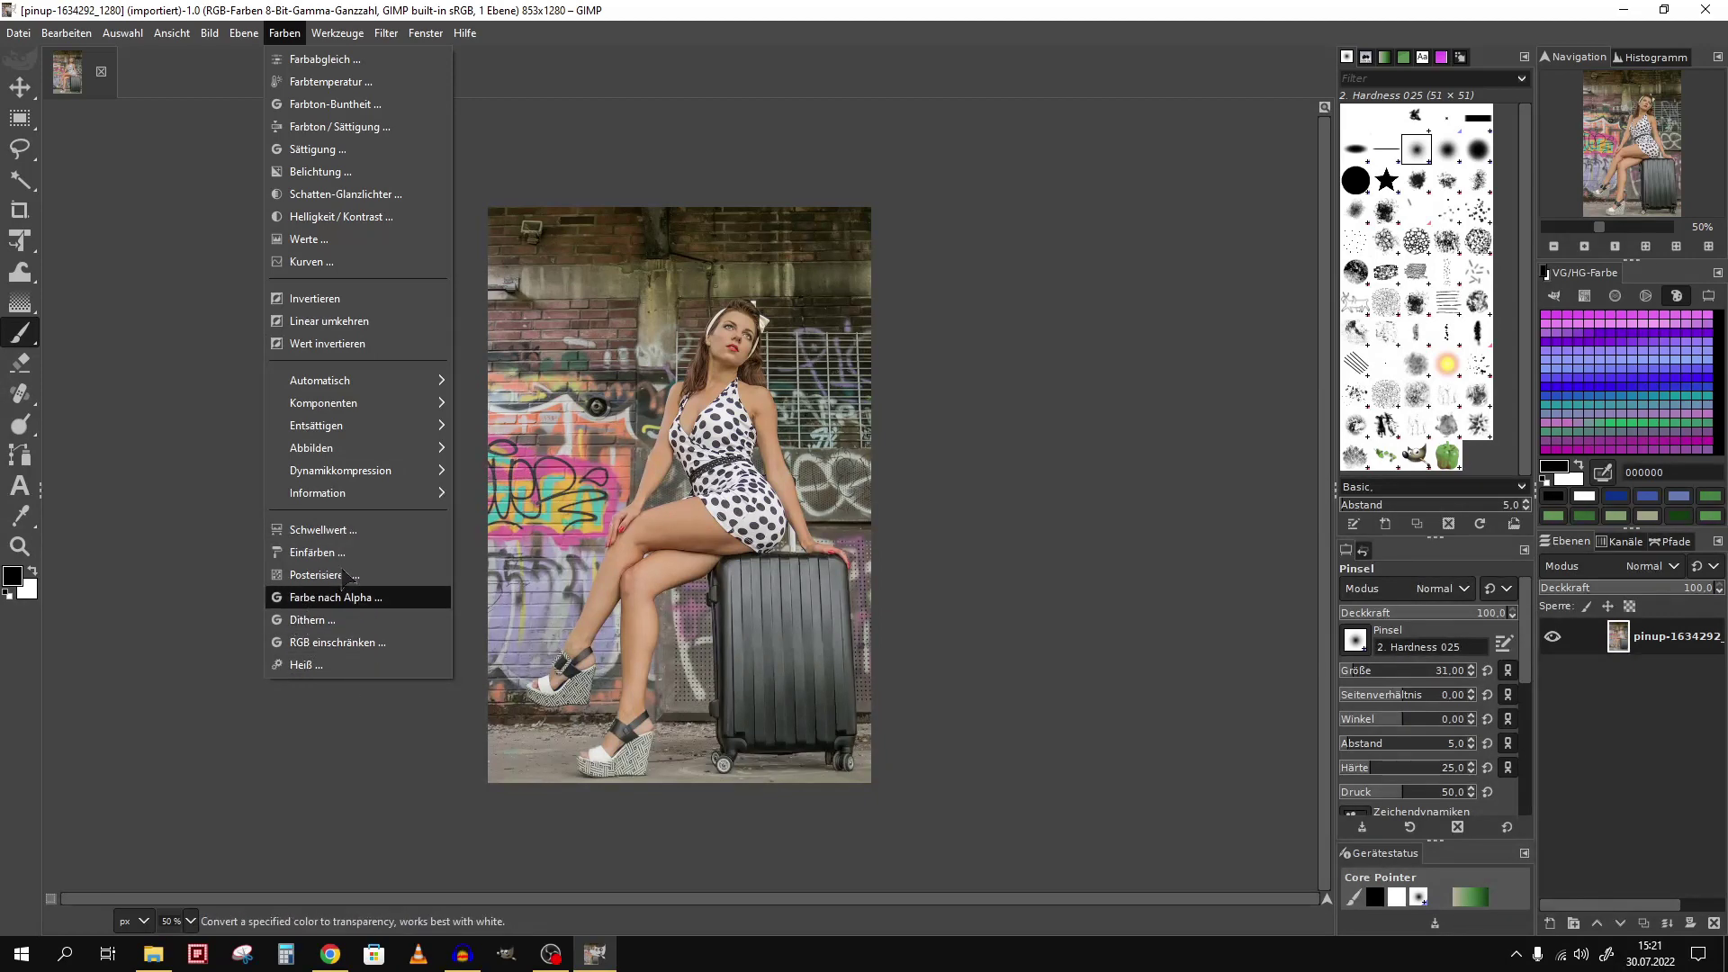
click(282, 36)
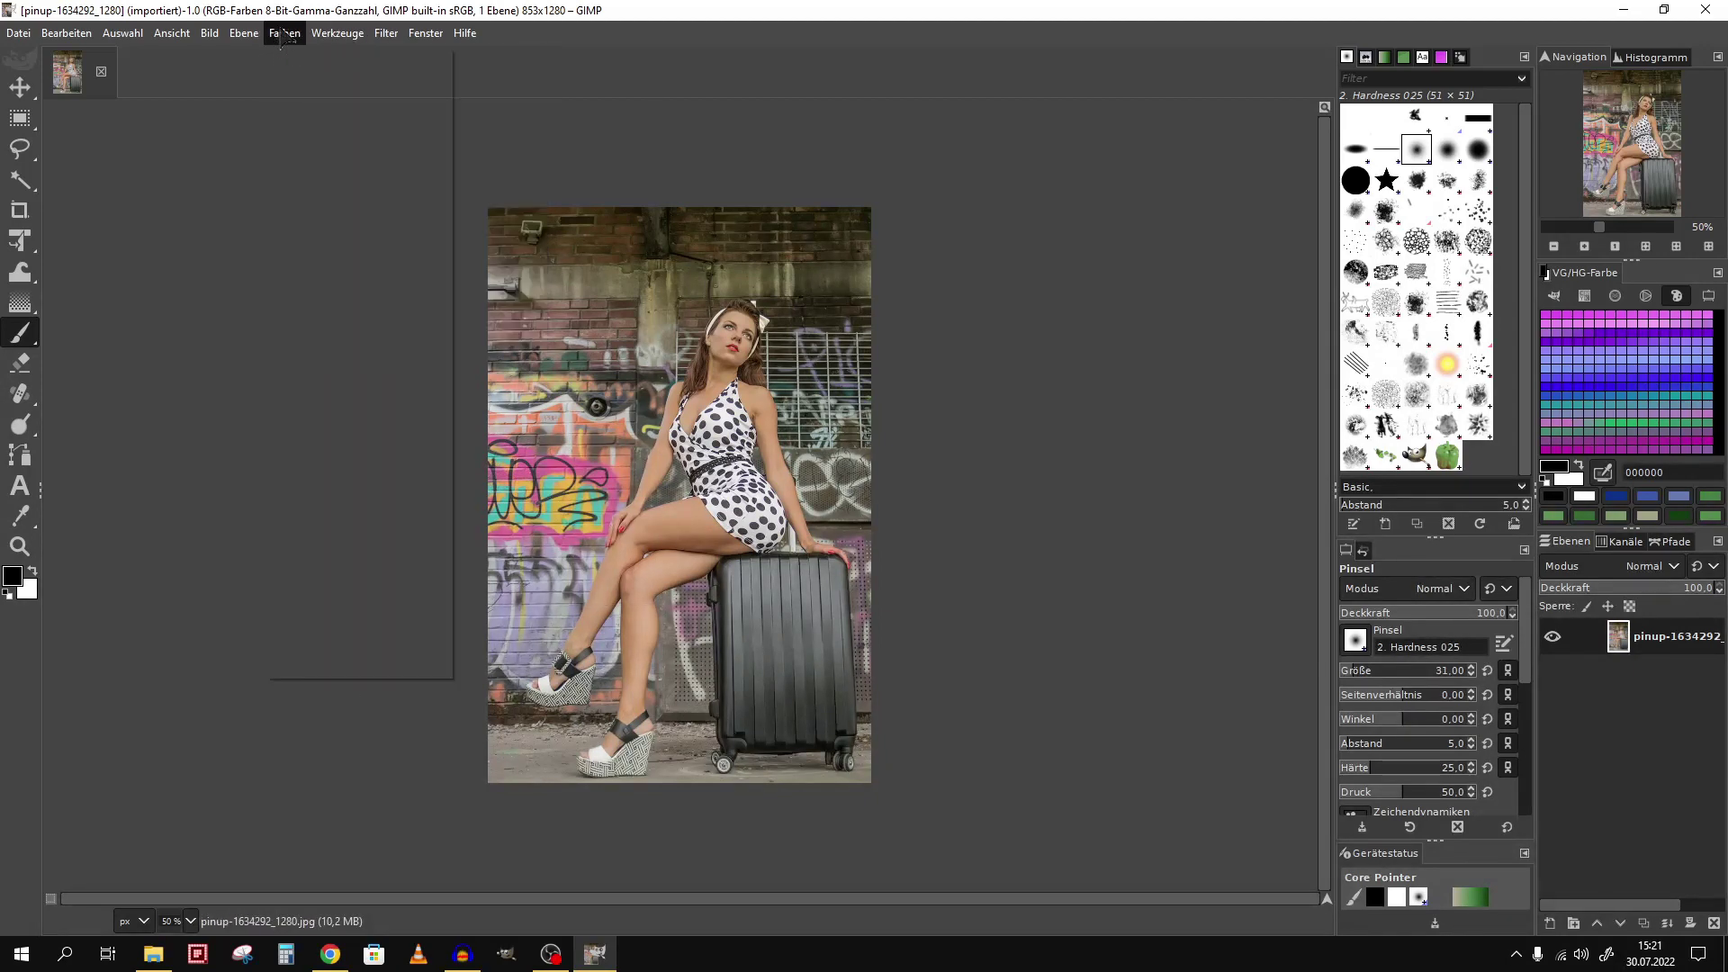
click(311, 57)
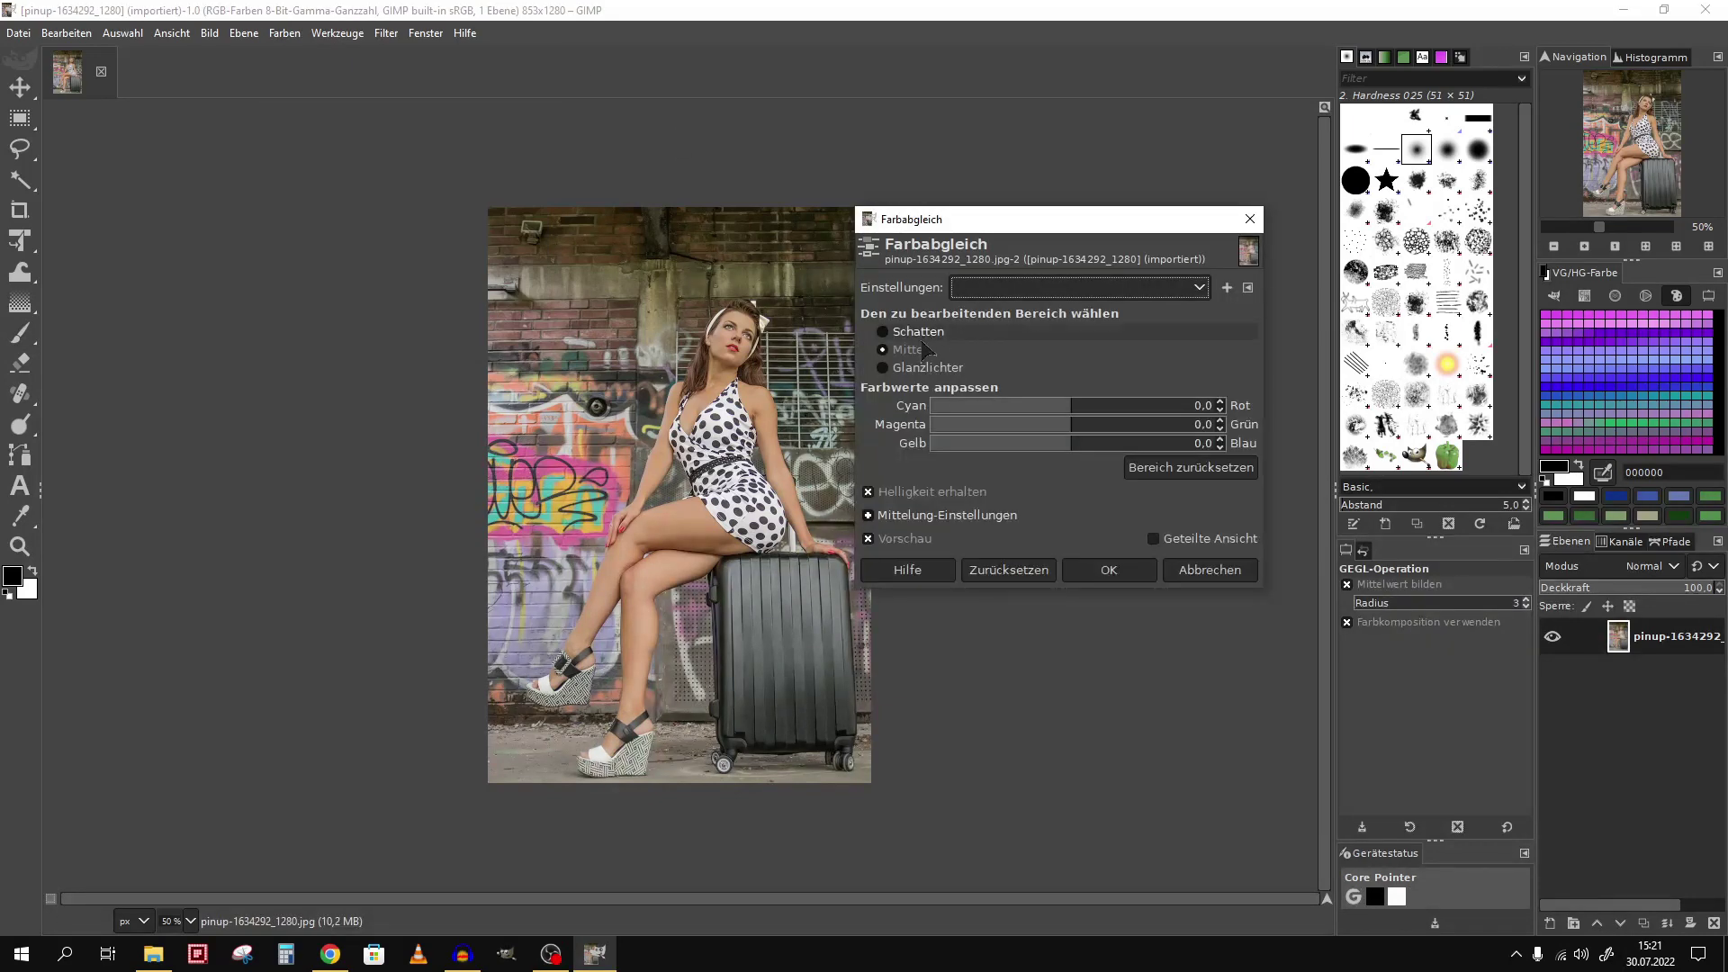
click(1215, 569)
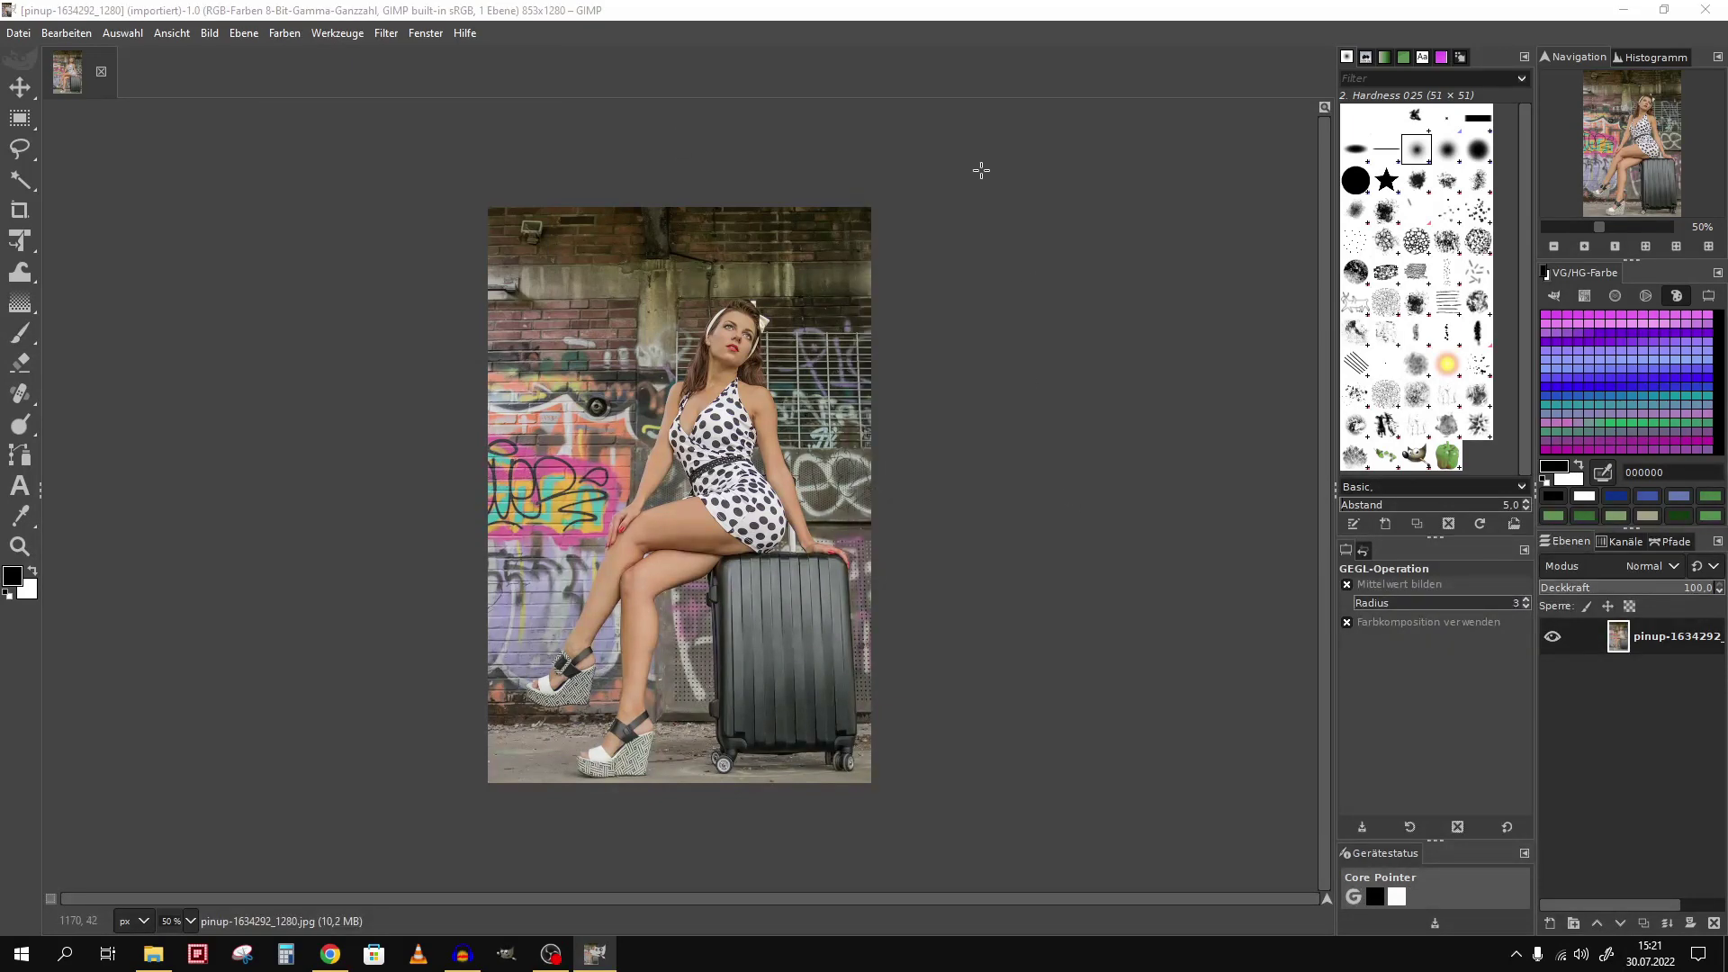
click(387, 33)
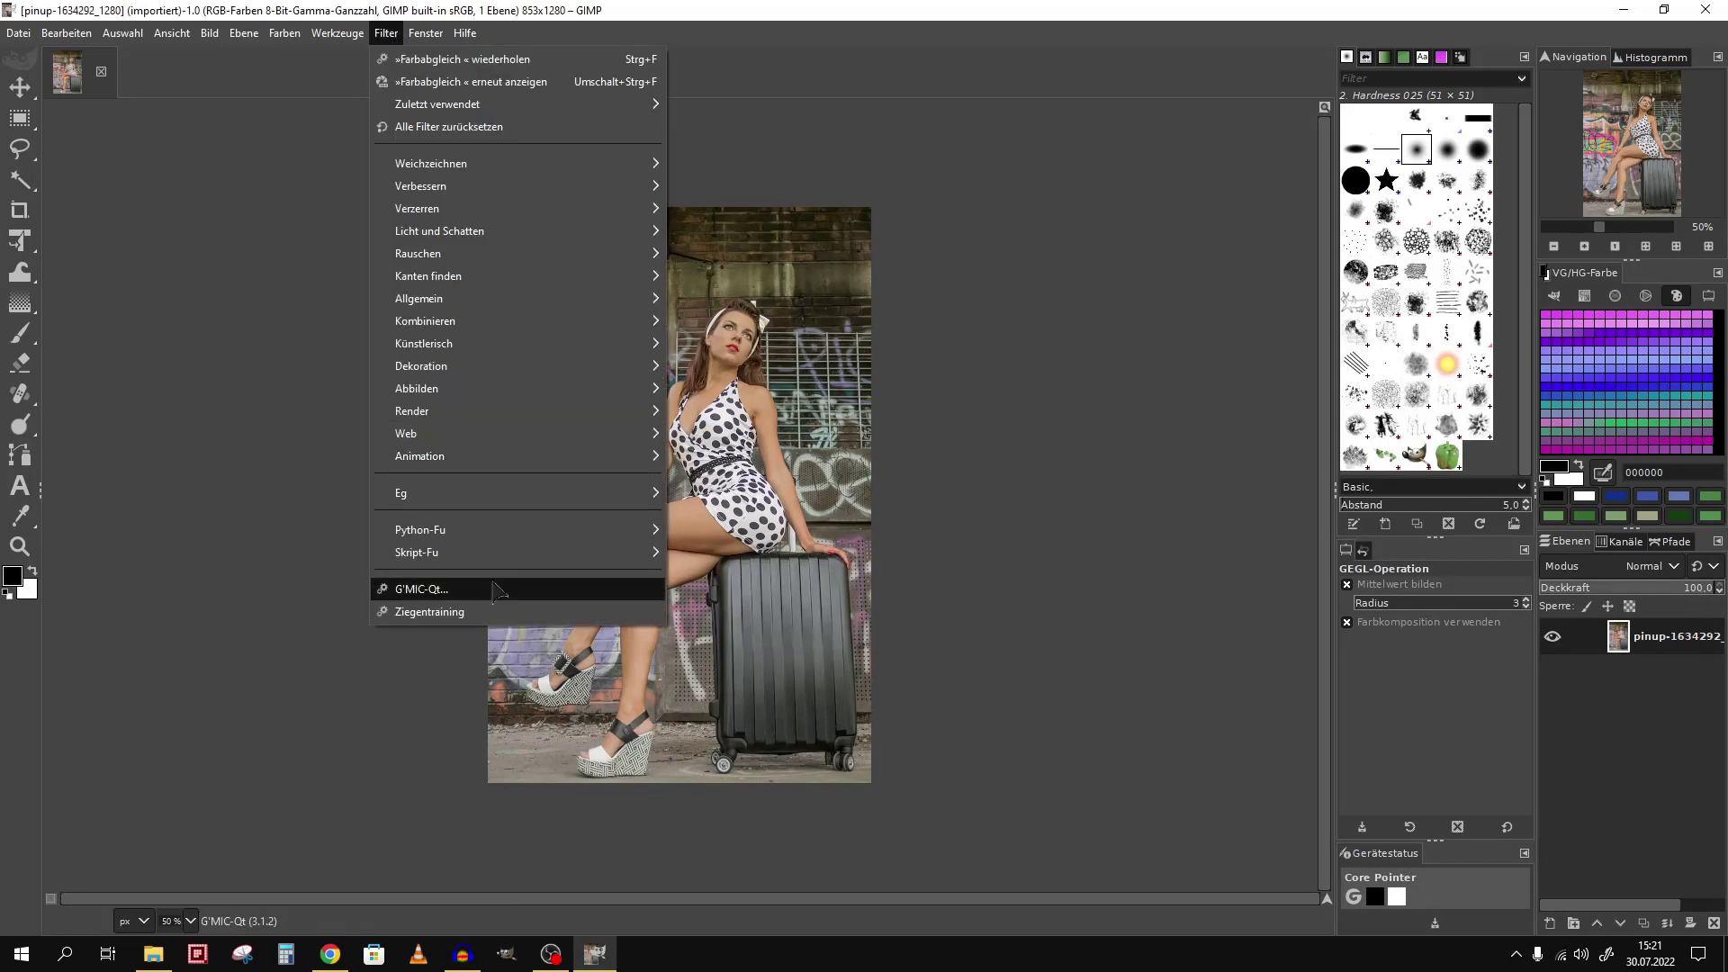
- Launch G'MIC-Qt, browse the Testing category, then search the filter list for 'water'
click(493, 590)
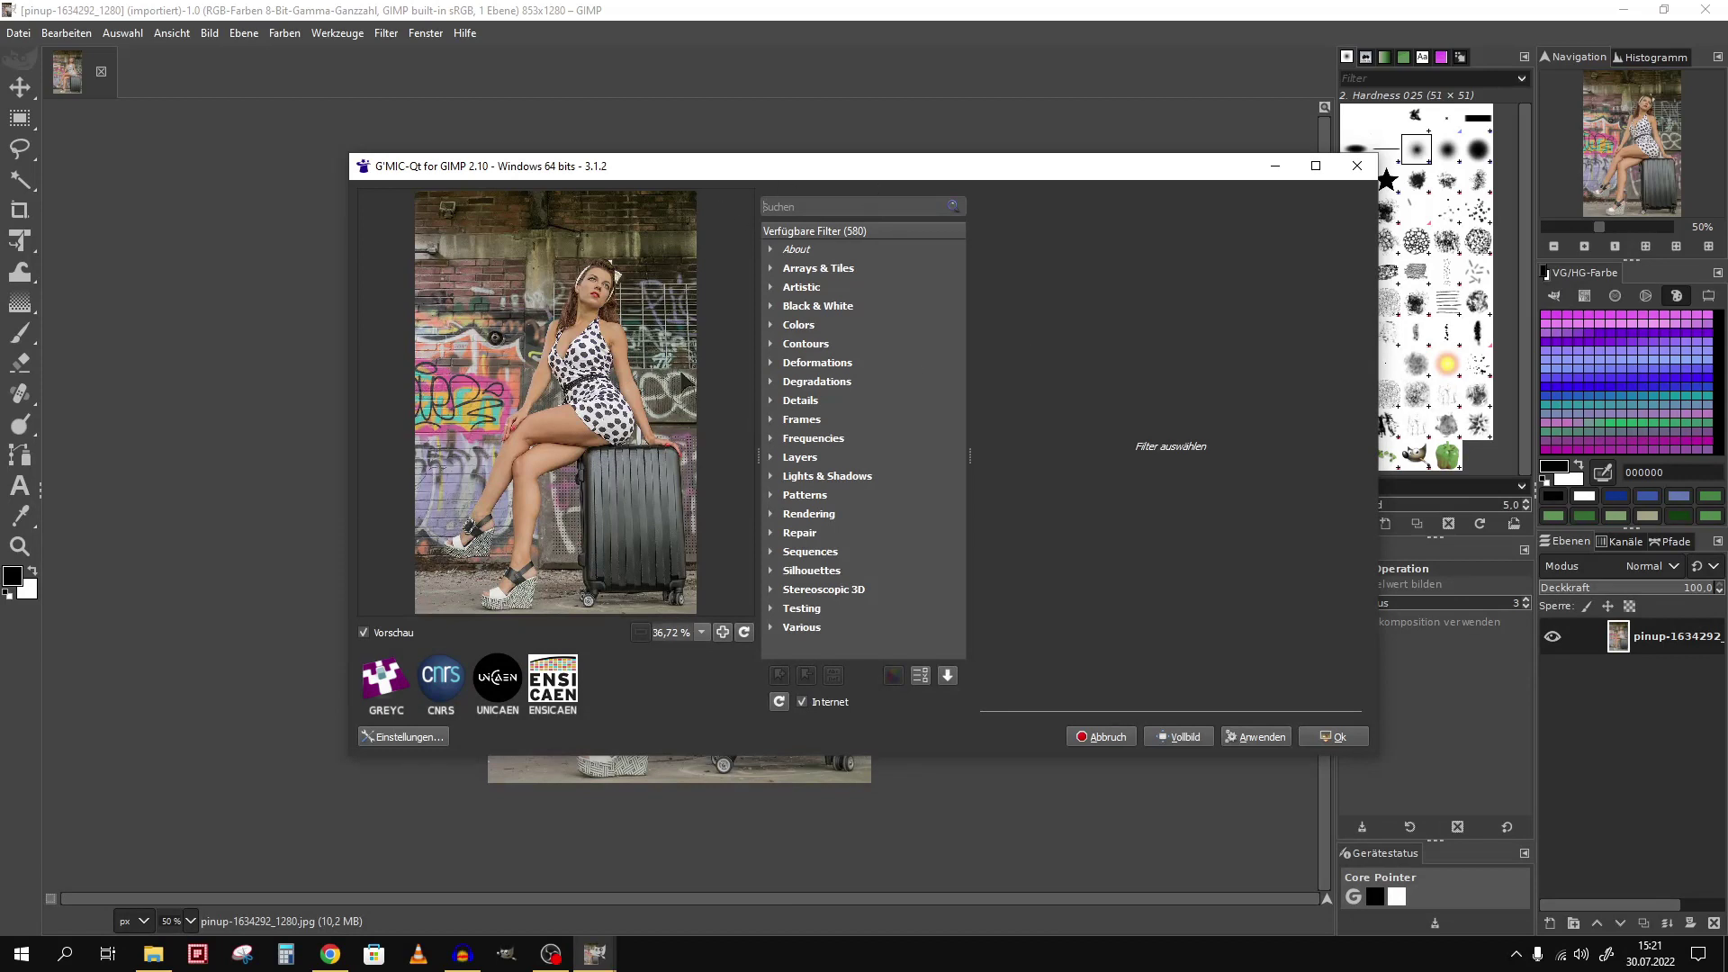
click(776, 609)
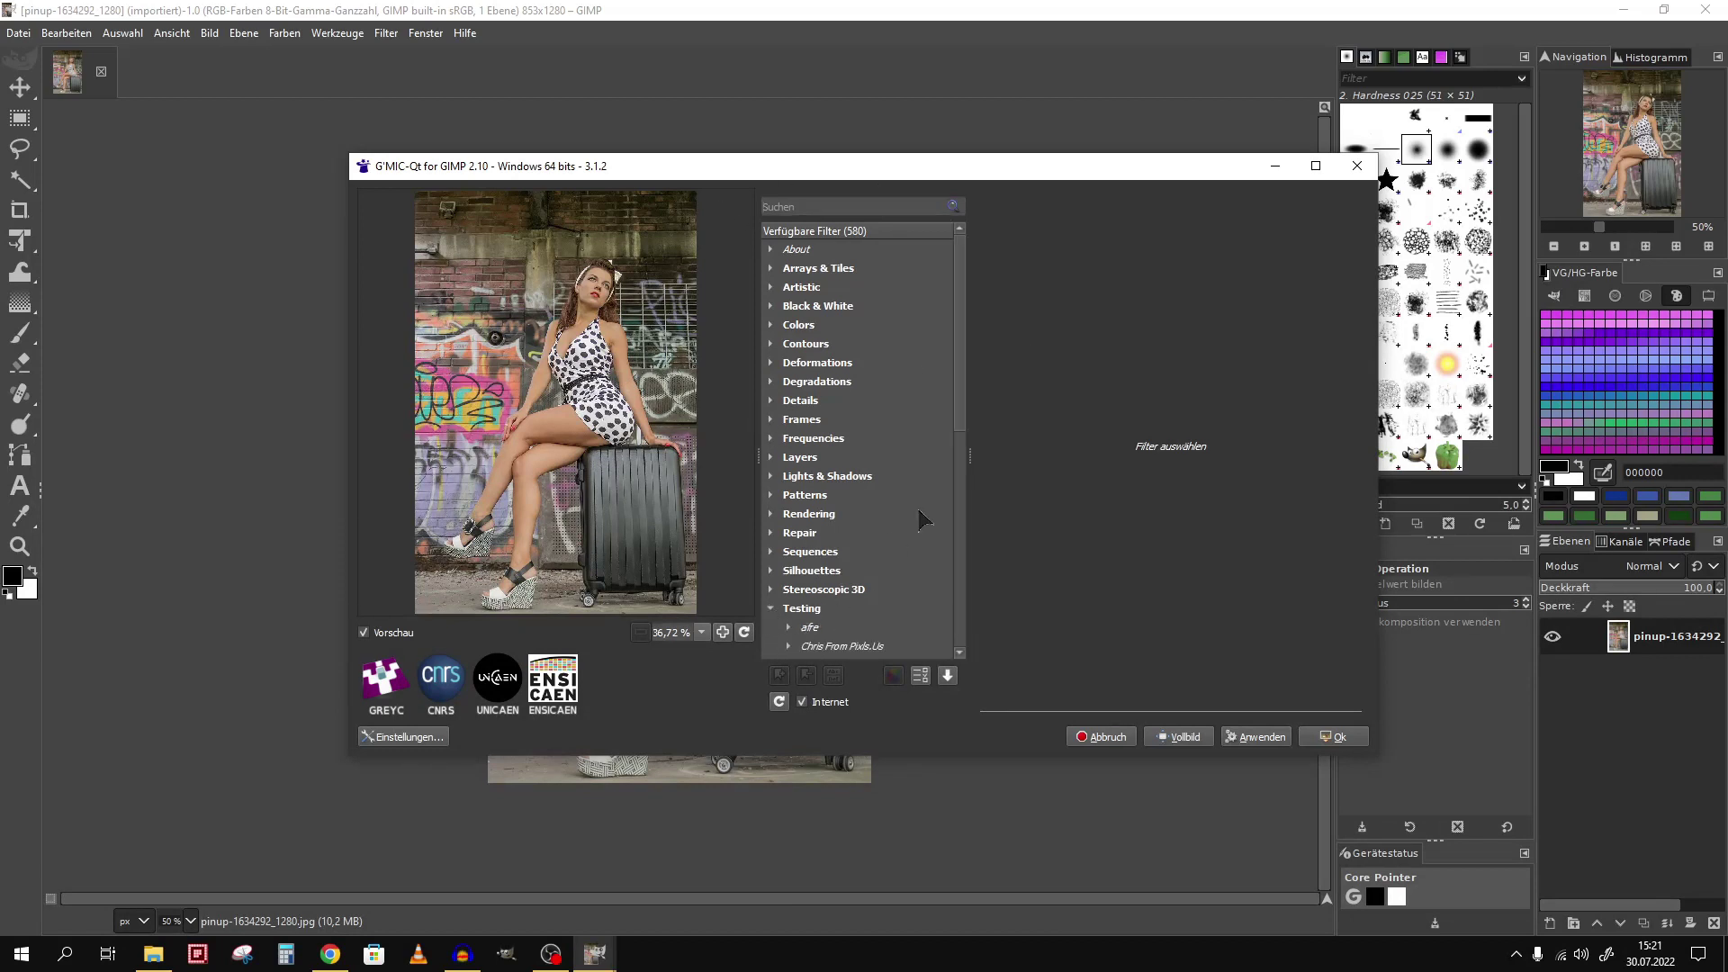
scroll(895, 450, down, 3)
scroll(927, 442, down, 2)
scroll(930, 442, up, 2)
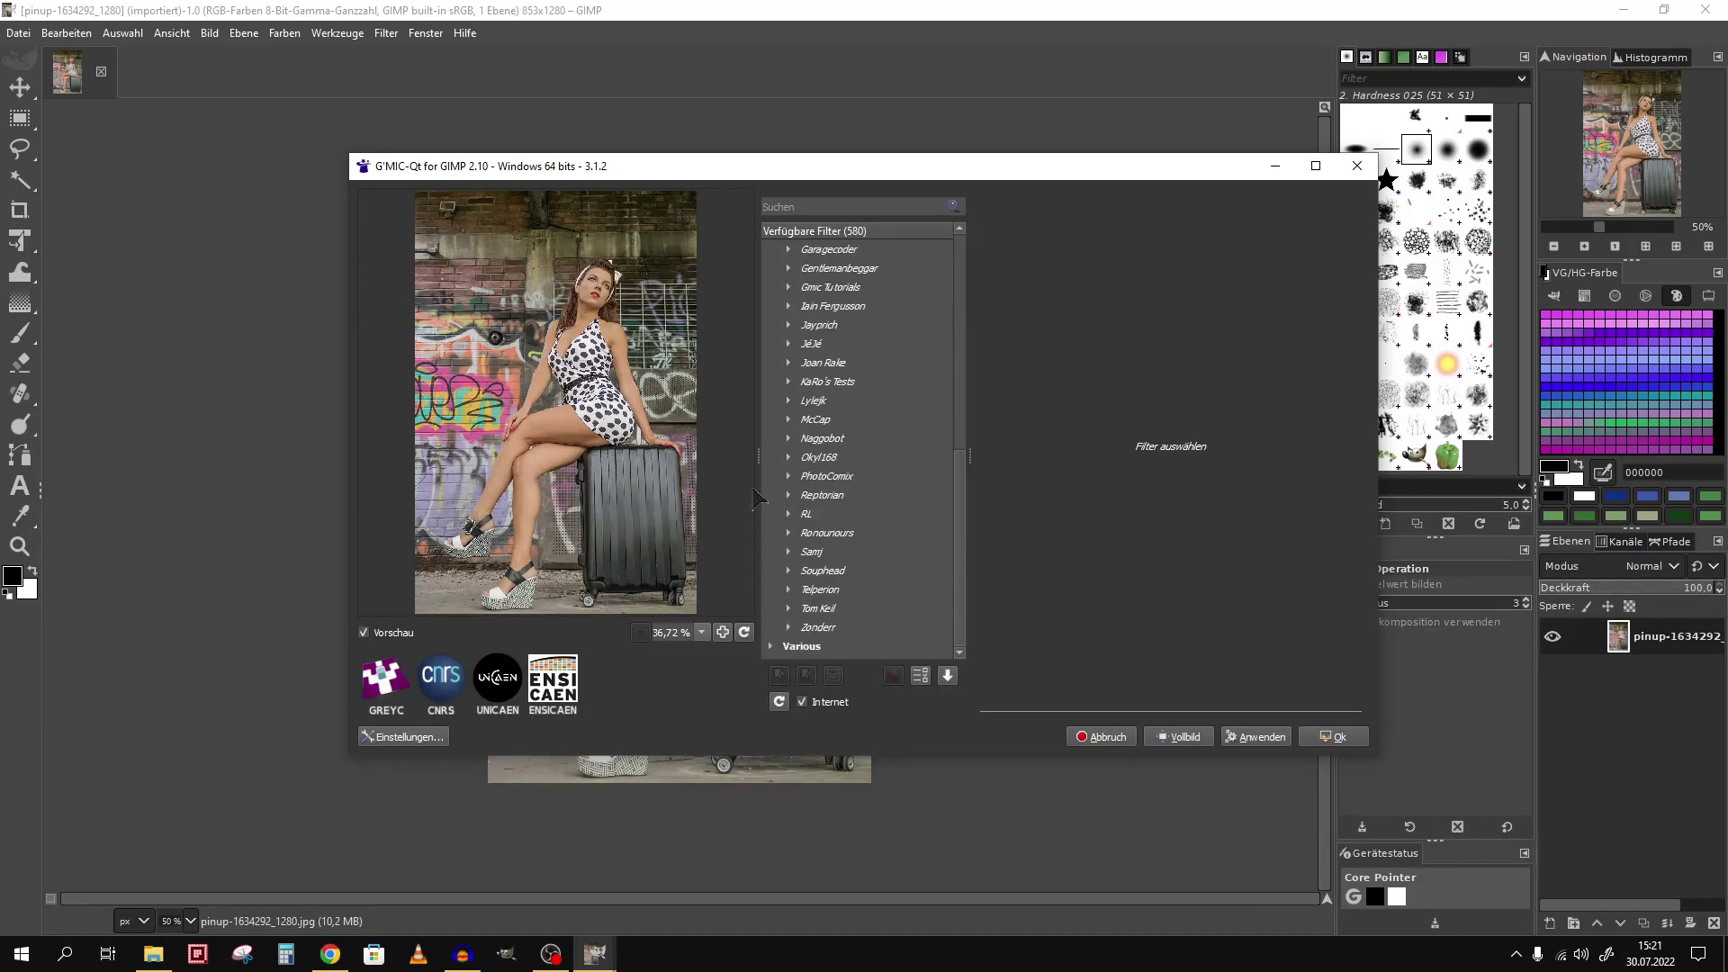
scroll(900, 481, up, 3)
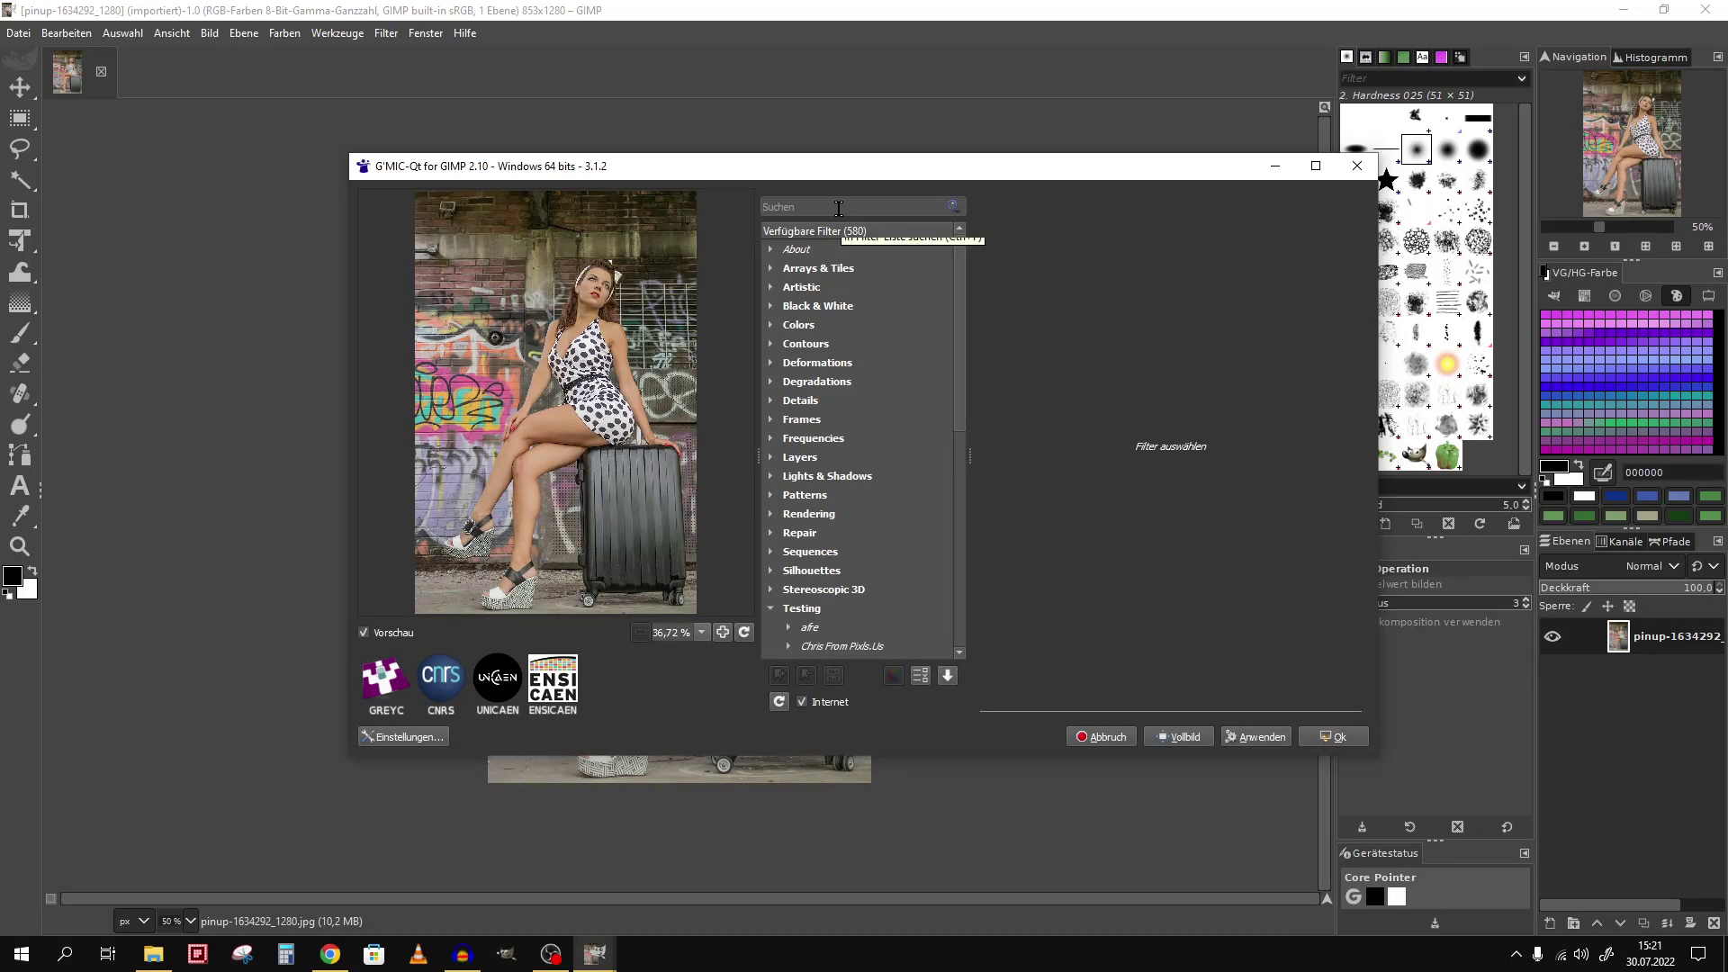
click(838, 208)
text(water)
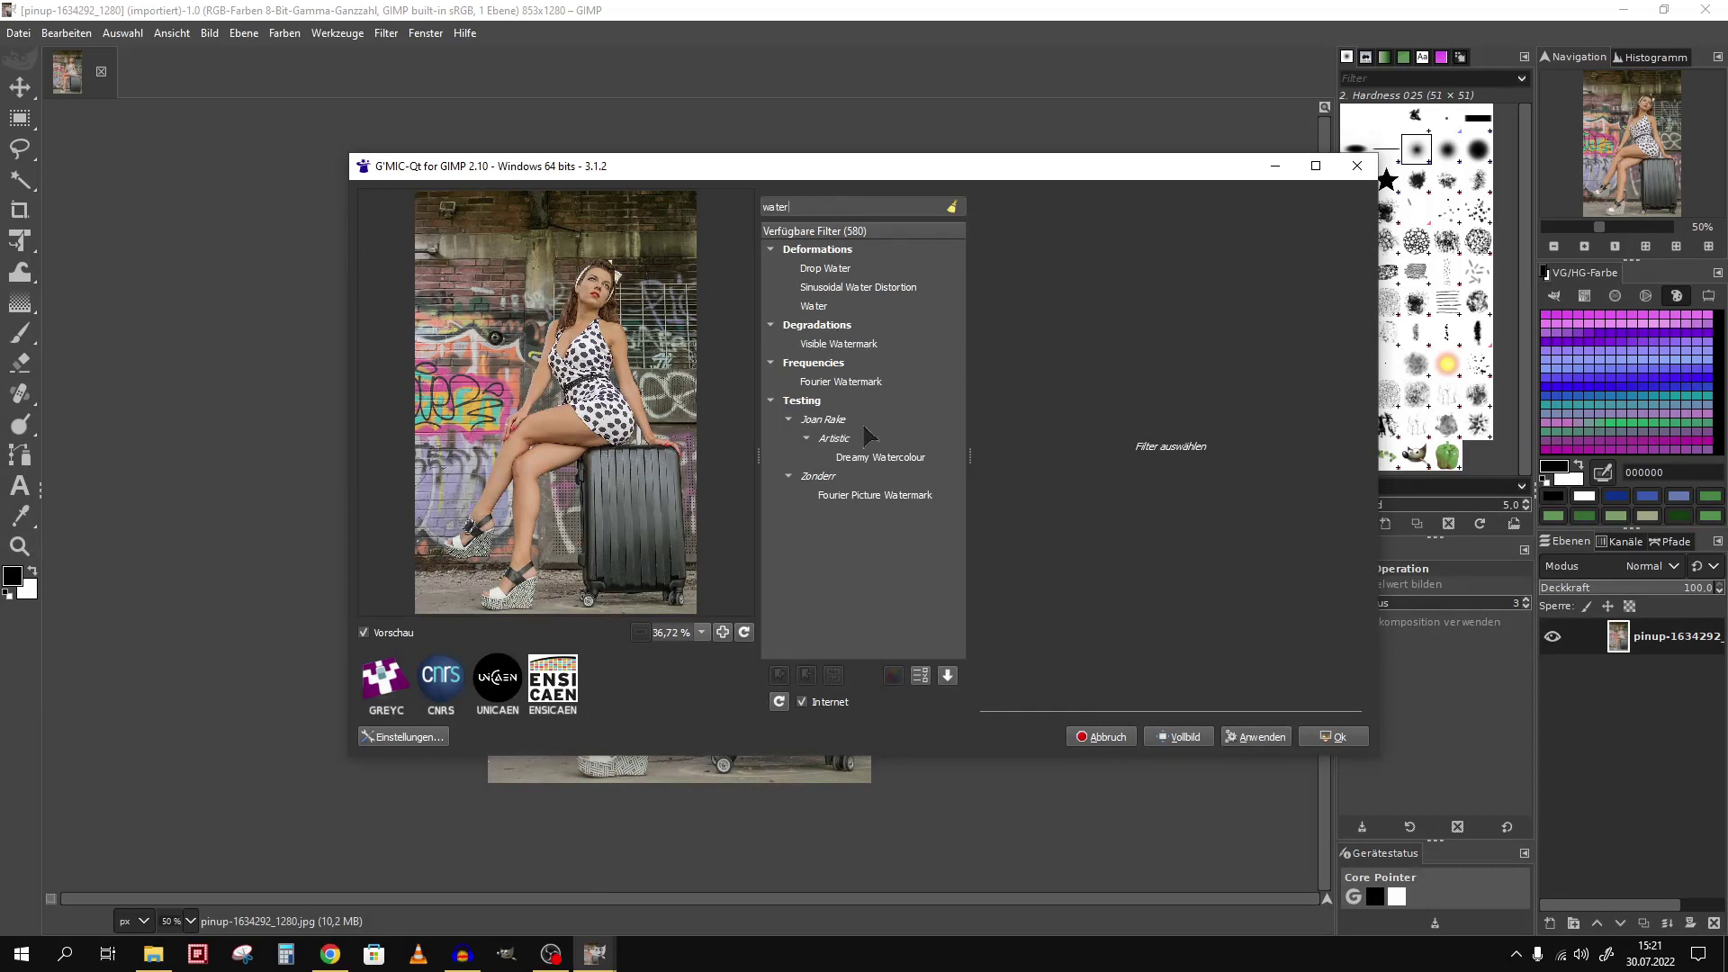
- Select the Dreamy Watercolour filter, maximize the G'MIC window and zoom its preview
click(864, 458)
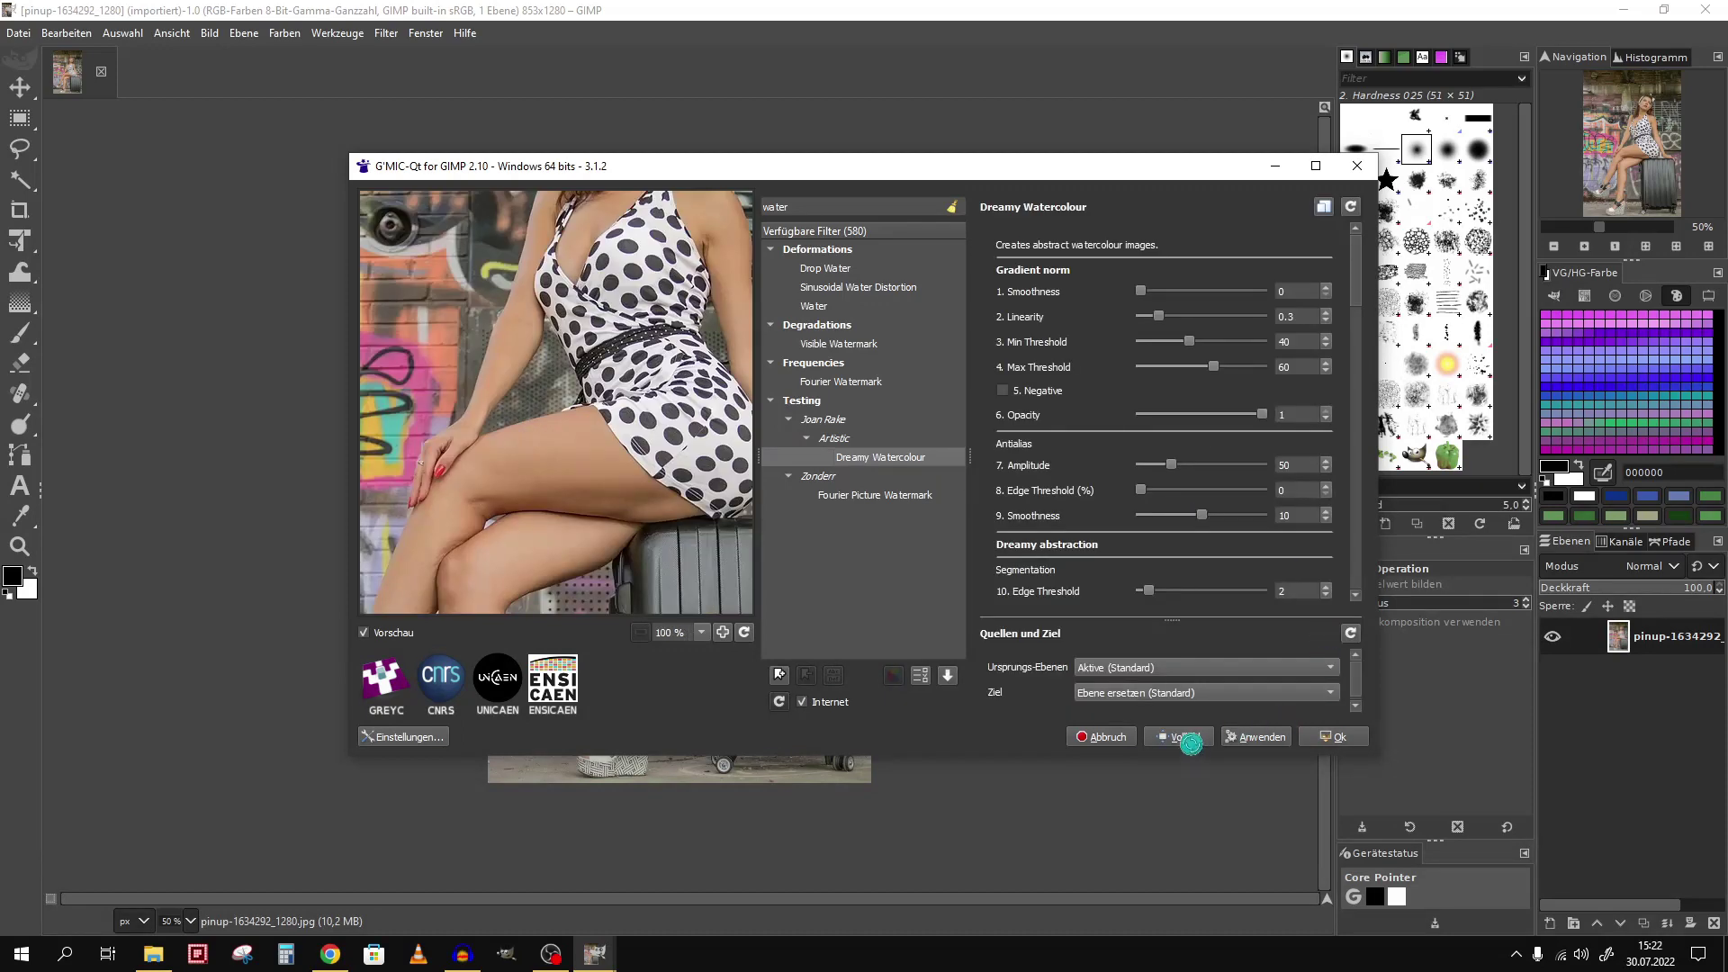
click(1174, 735)
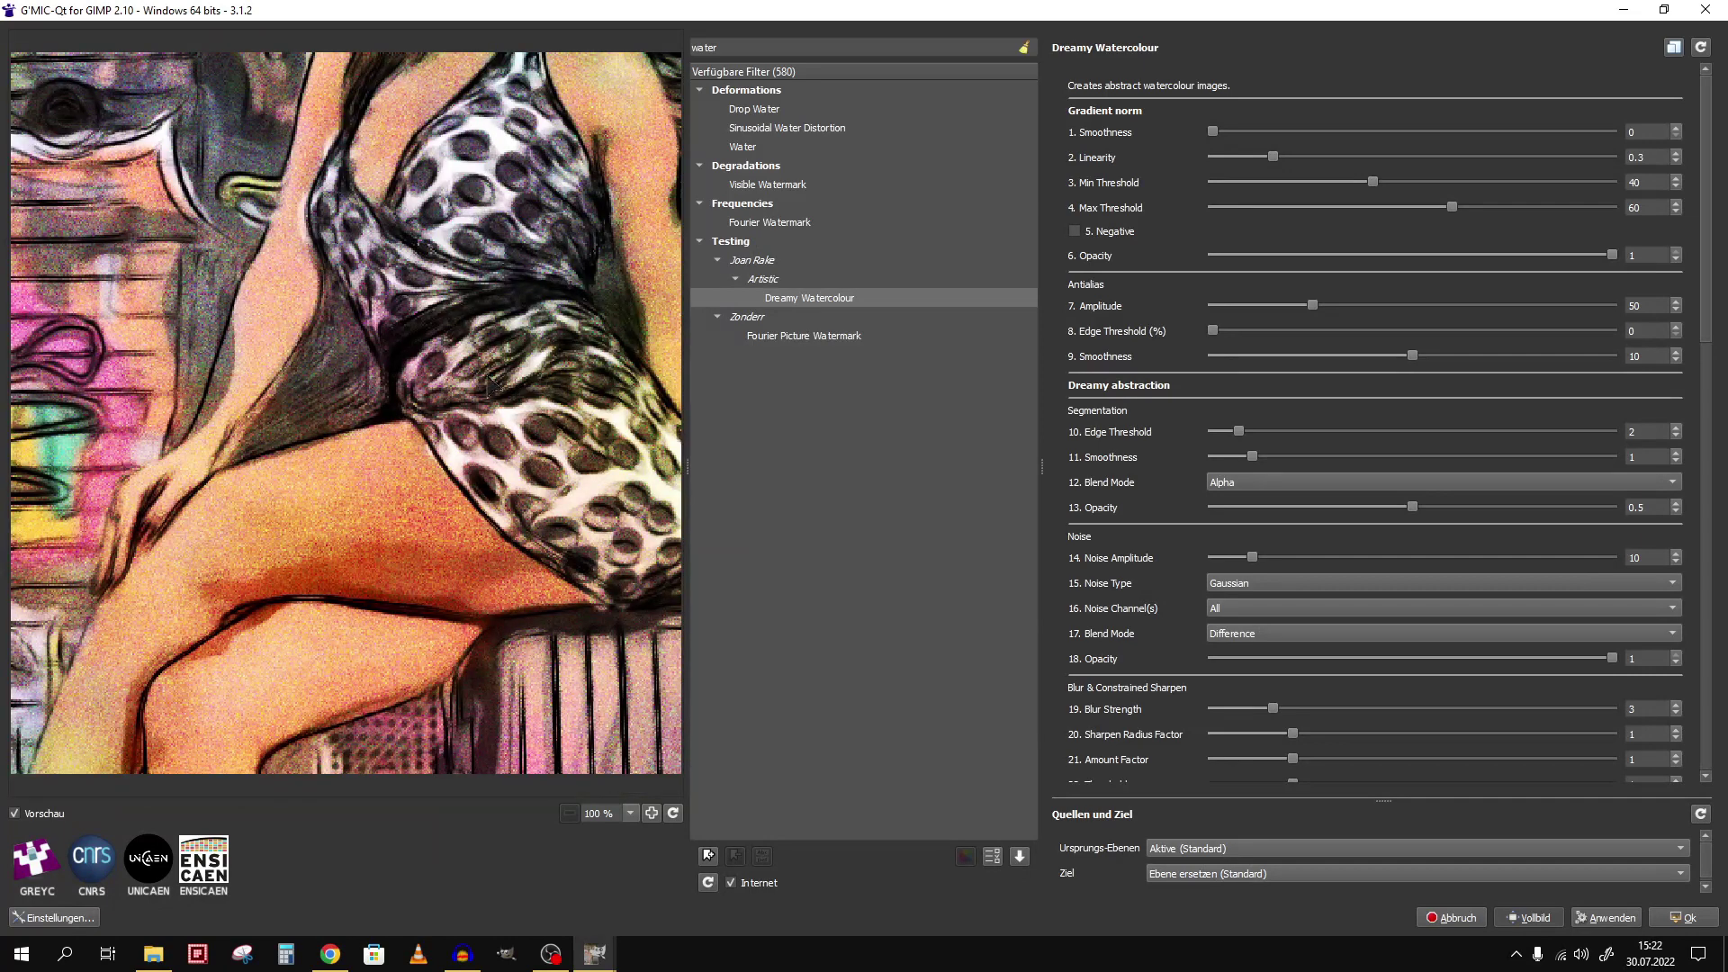
scroll(504, 387, up, 1)
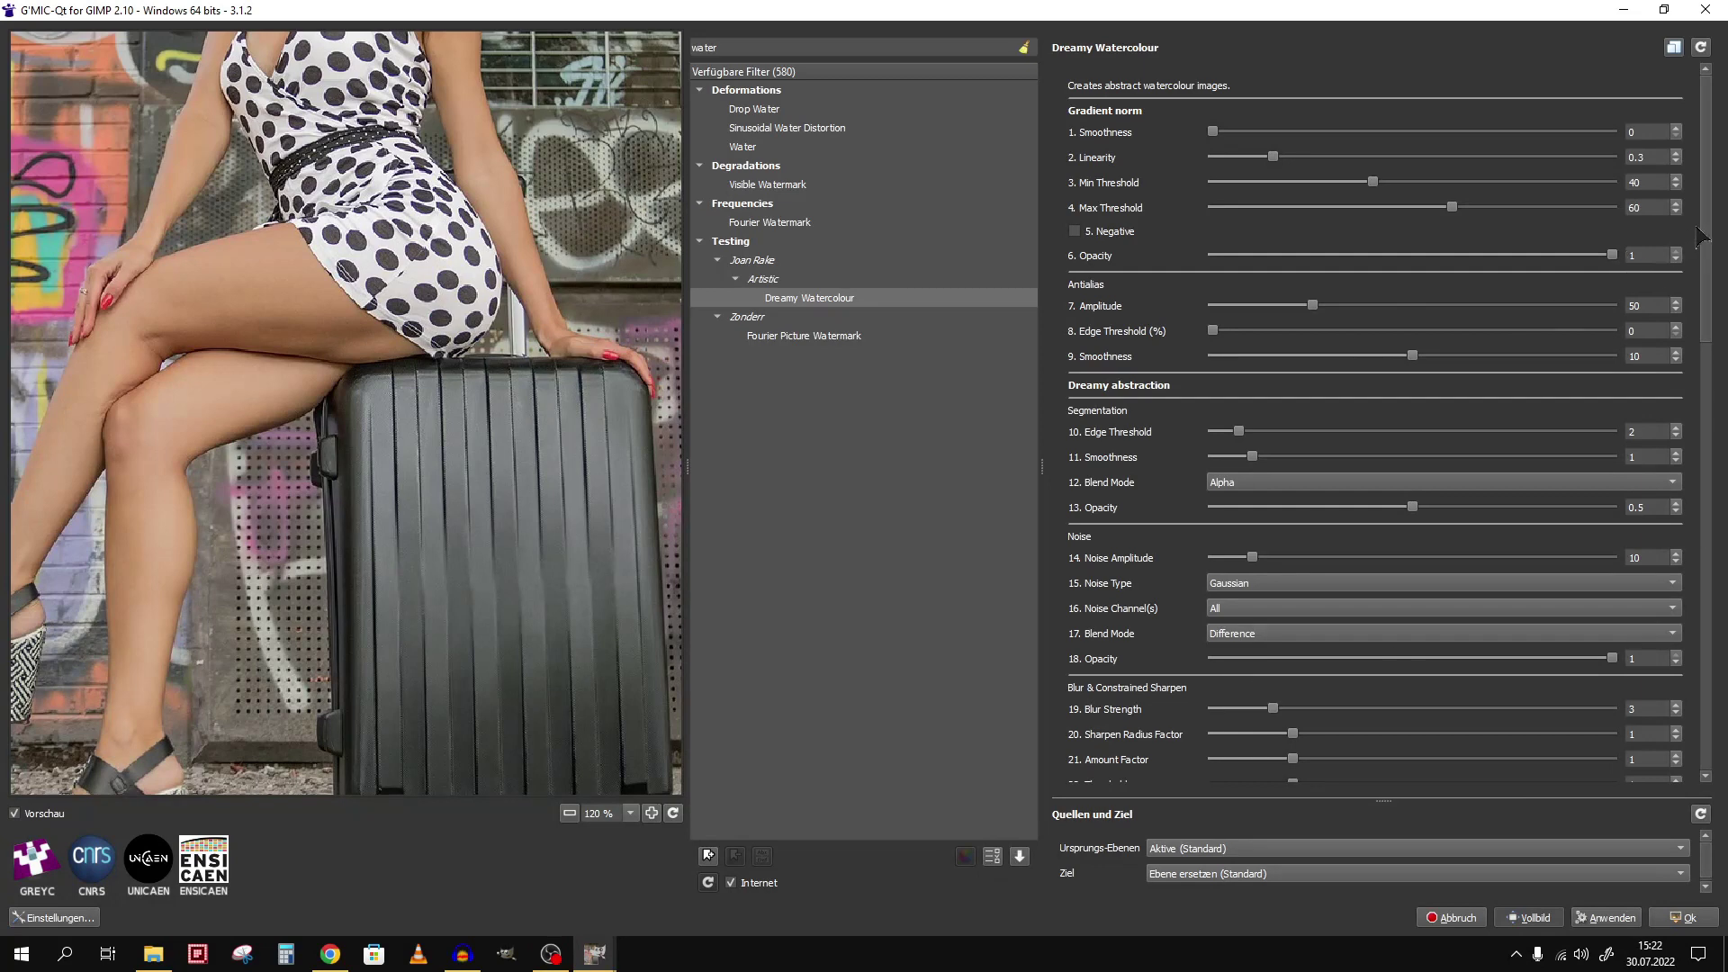
mouse_move(1710, 239)
mouse_down()
mouse_move(1726, 720)
mouse_move(1725, 270)
mouse_up()
- Set the output to 'Neue aktive Ebene(n)' and apply Dreamy Watercolour
click(1226, 874)
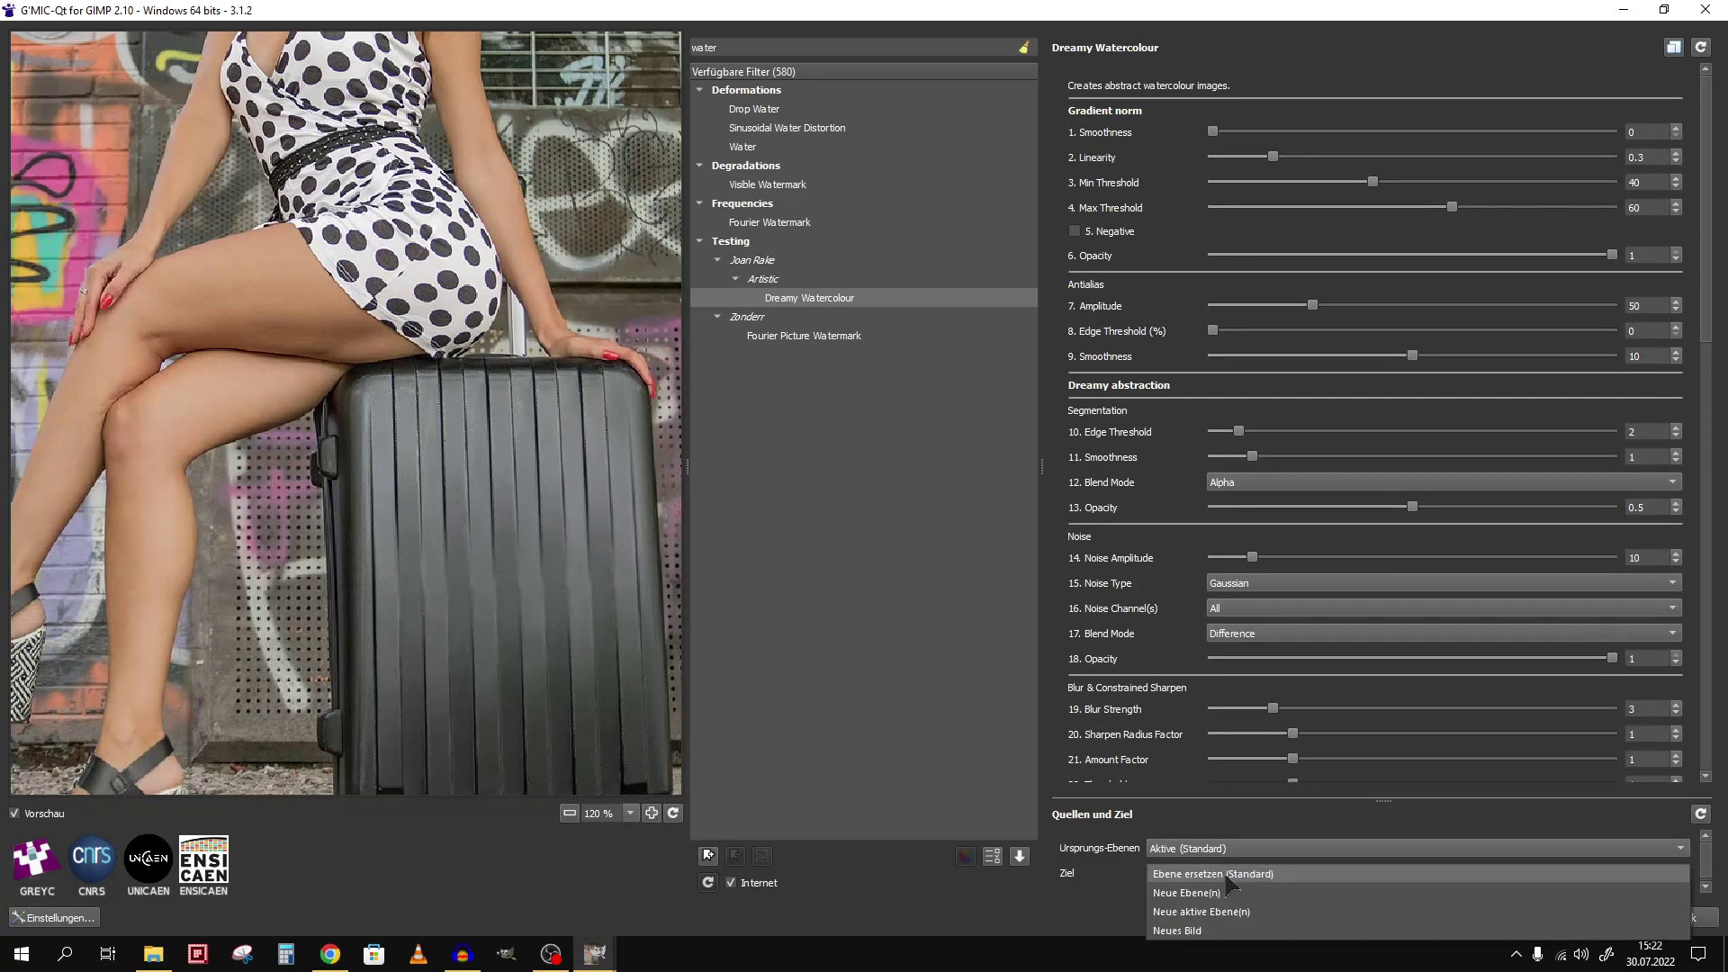
click(1297, 913)
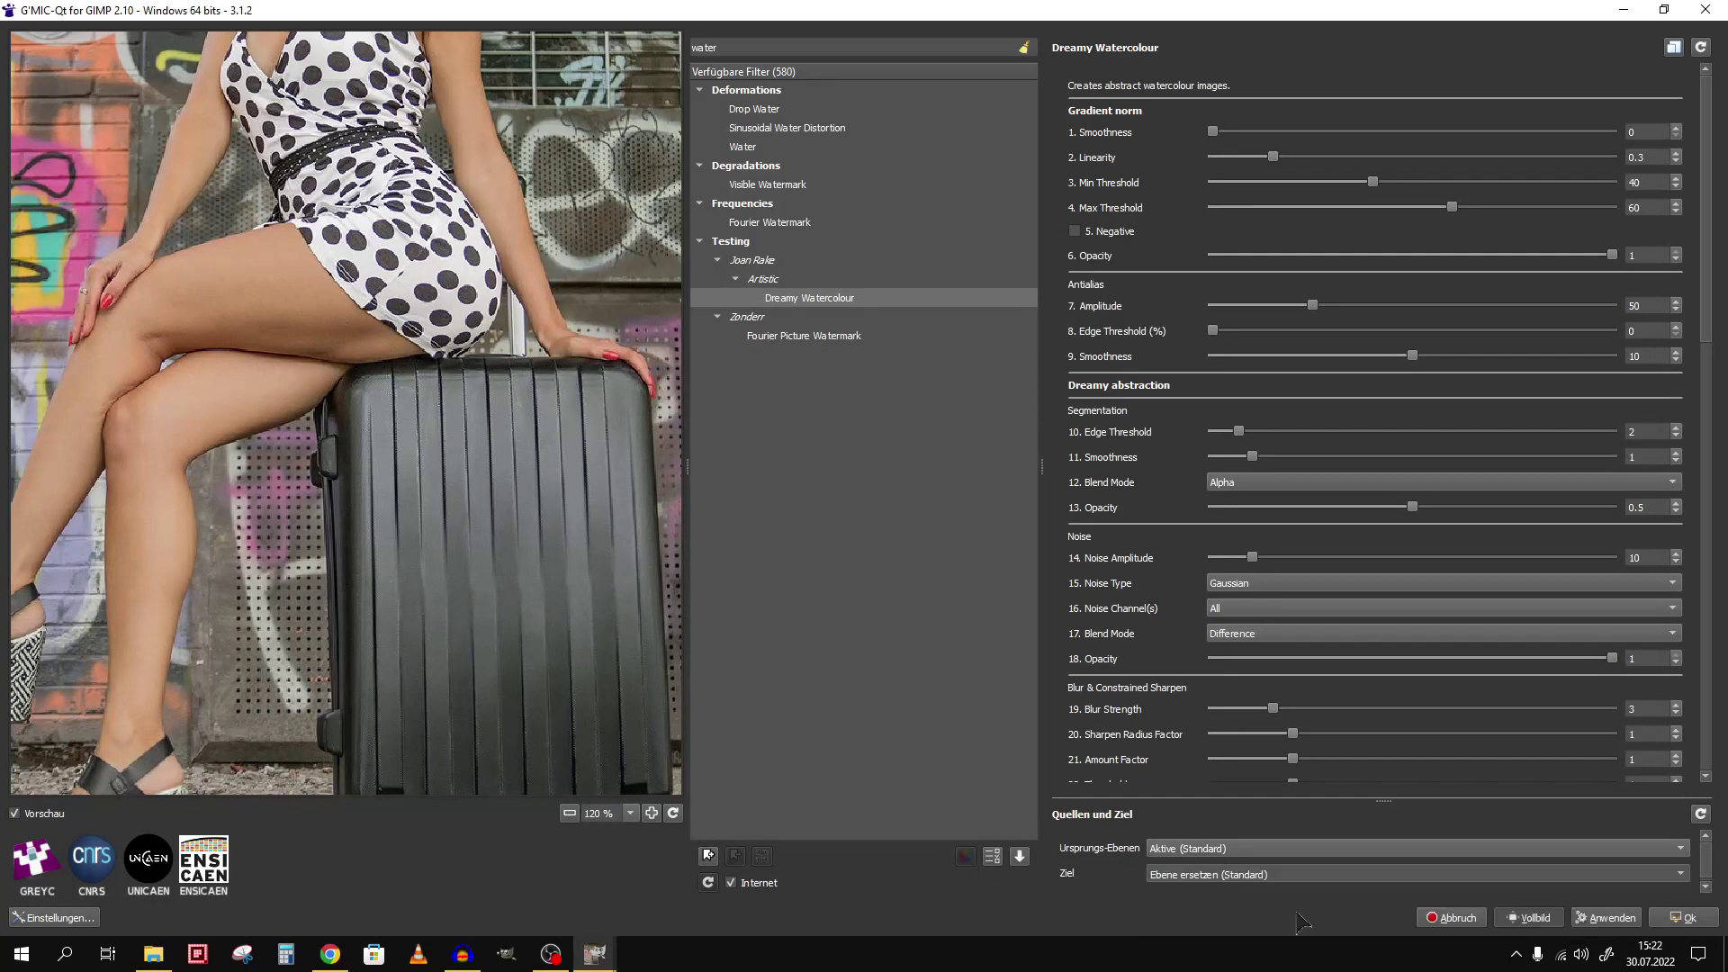
click(1685, 920)
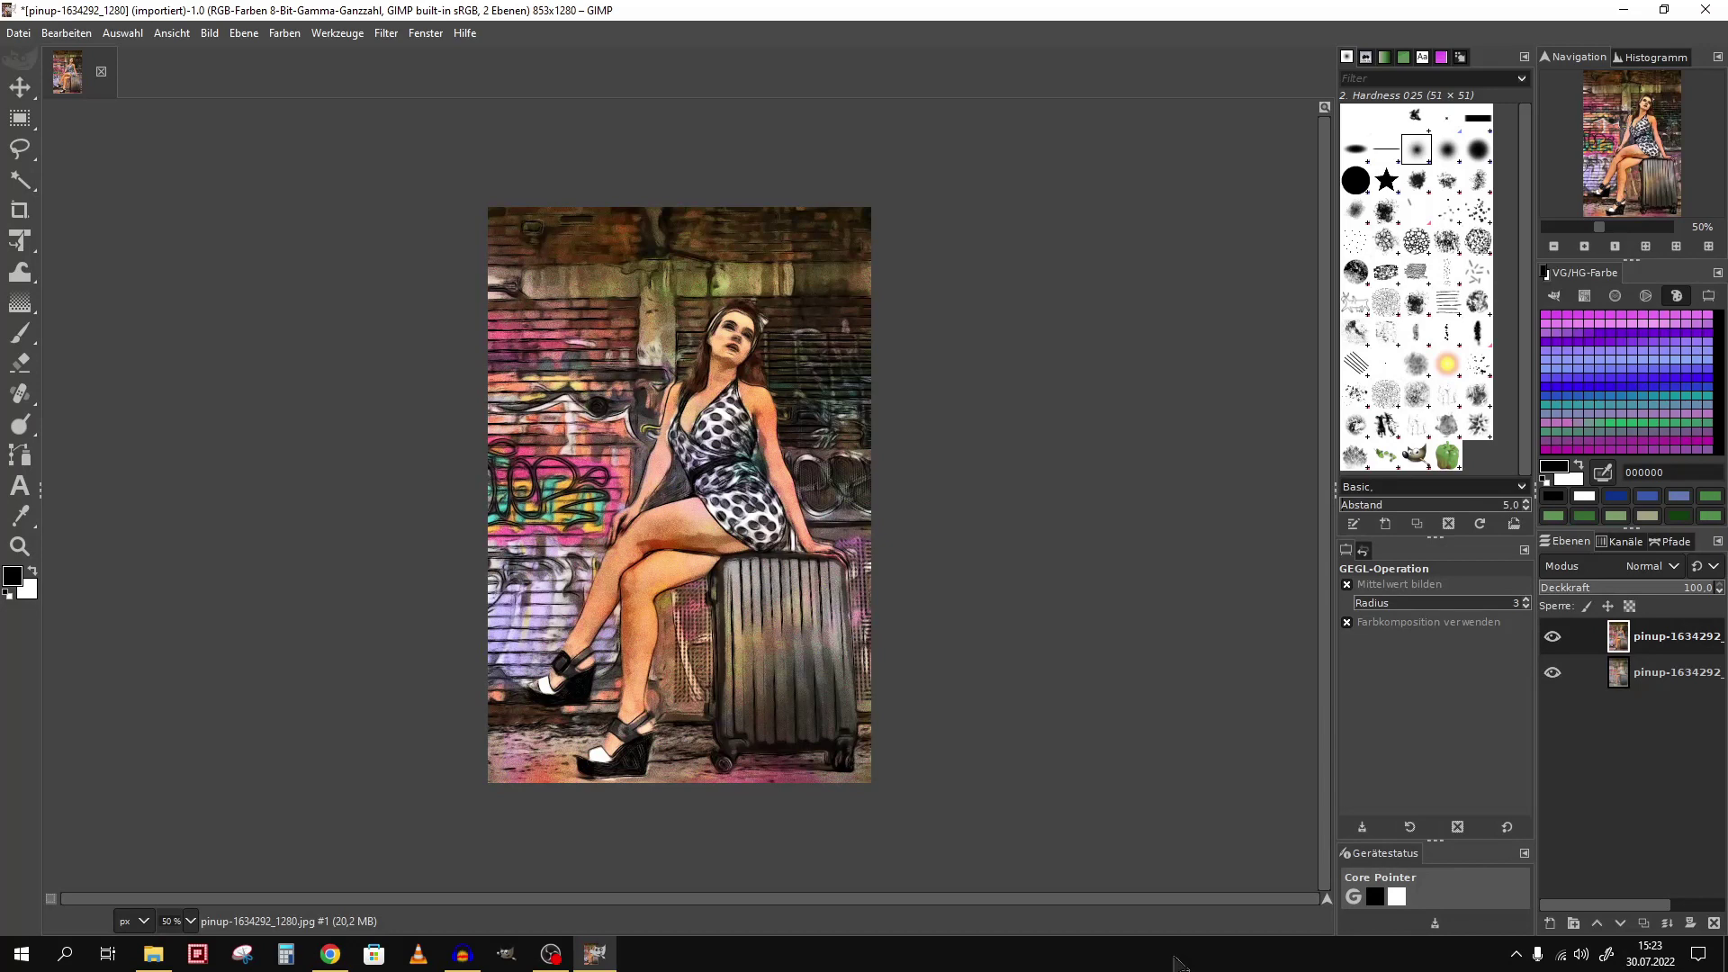
- Toggle the watercolour layer off and on, then zoom to 200% on the face and wall
click(1554, 637)
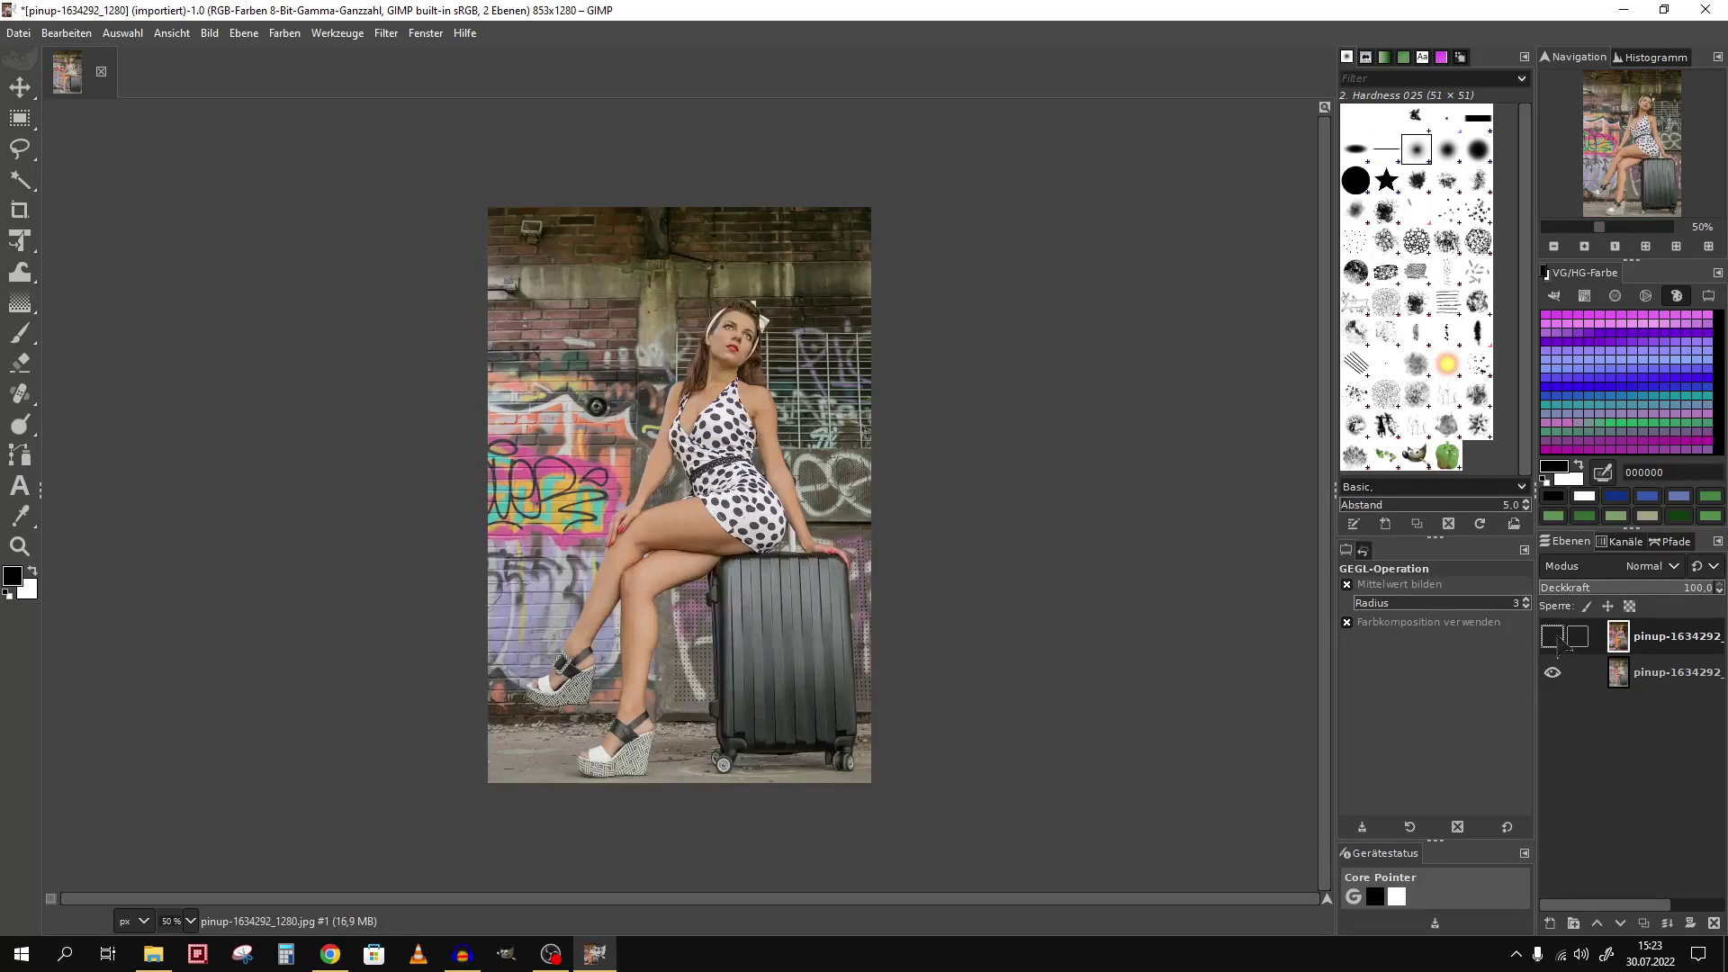
click(1554, 637)
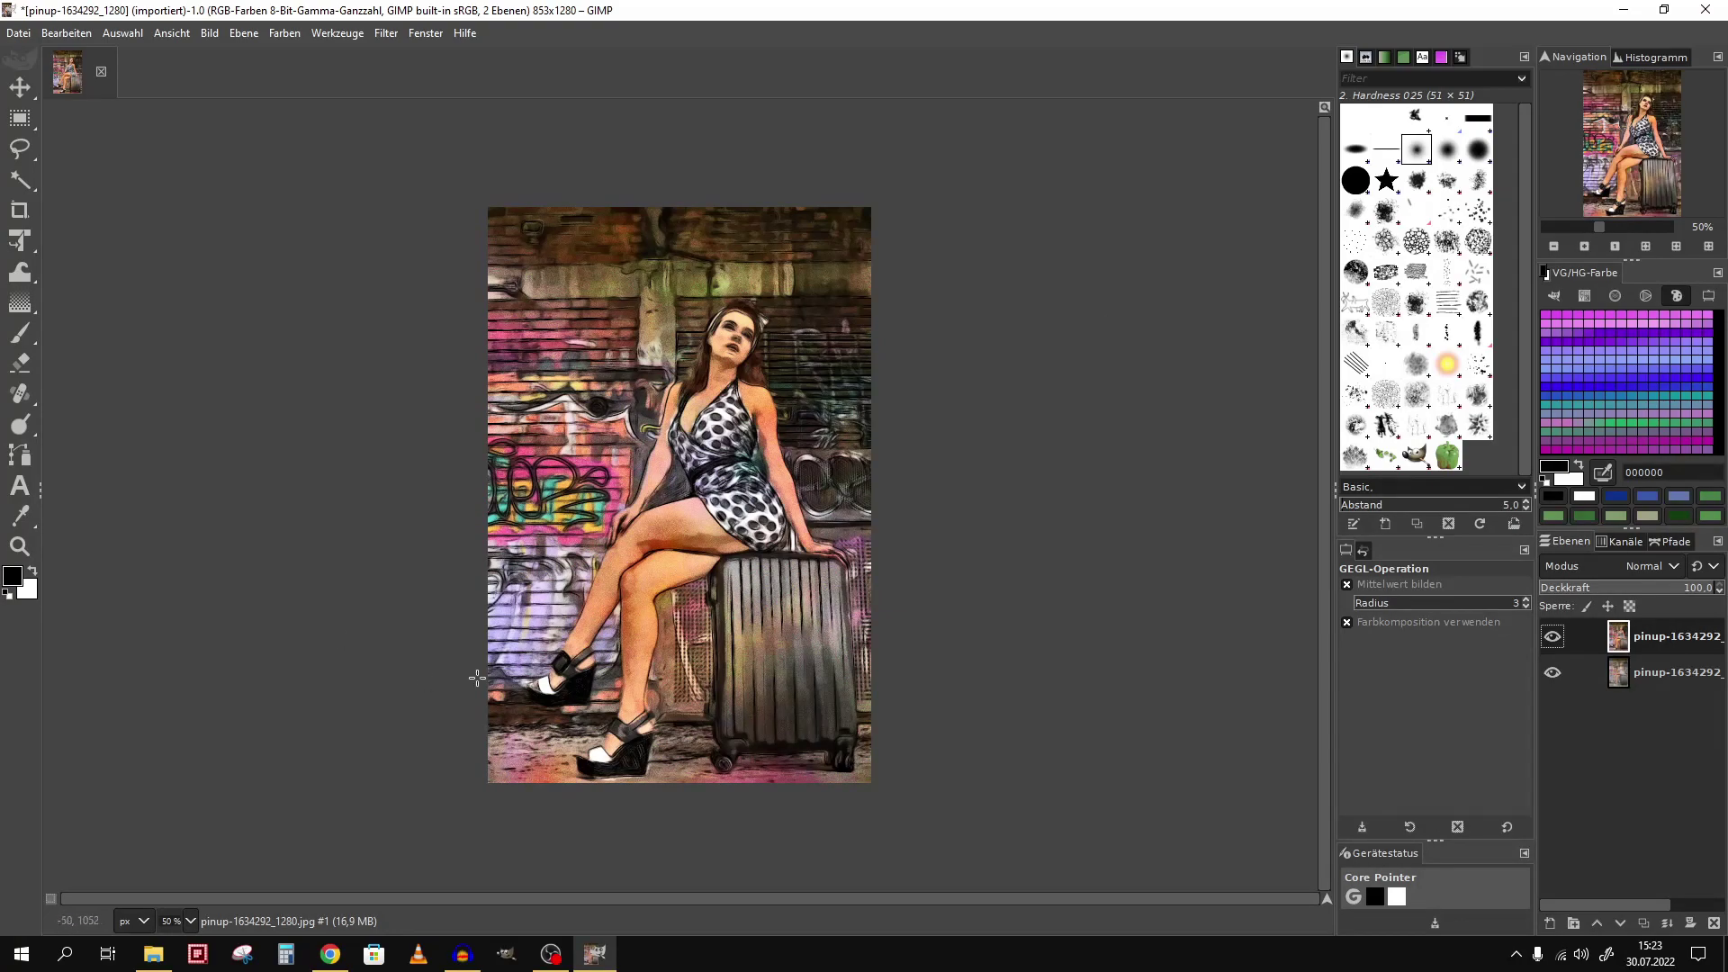
key(2)
scroll(655, 574, up, 10)
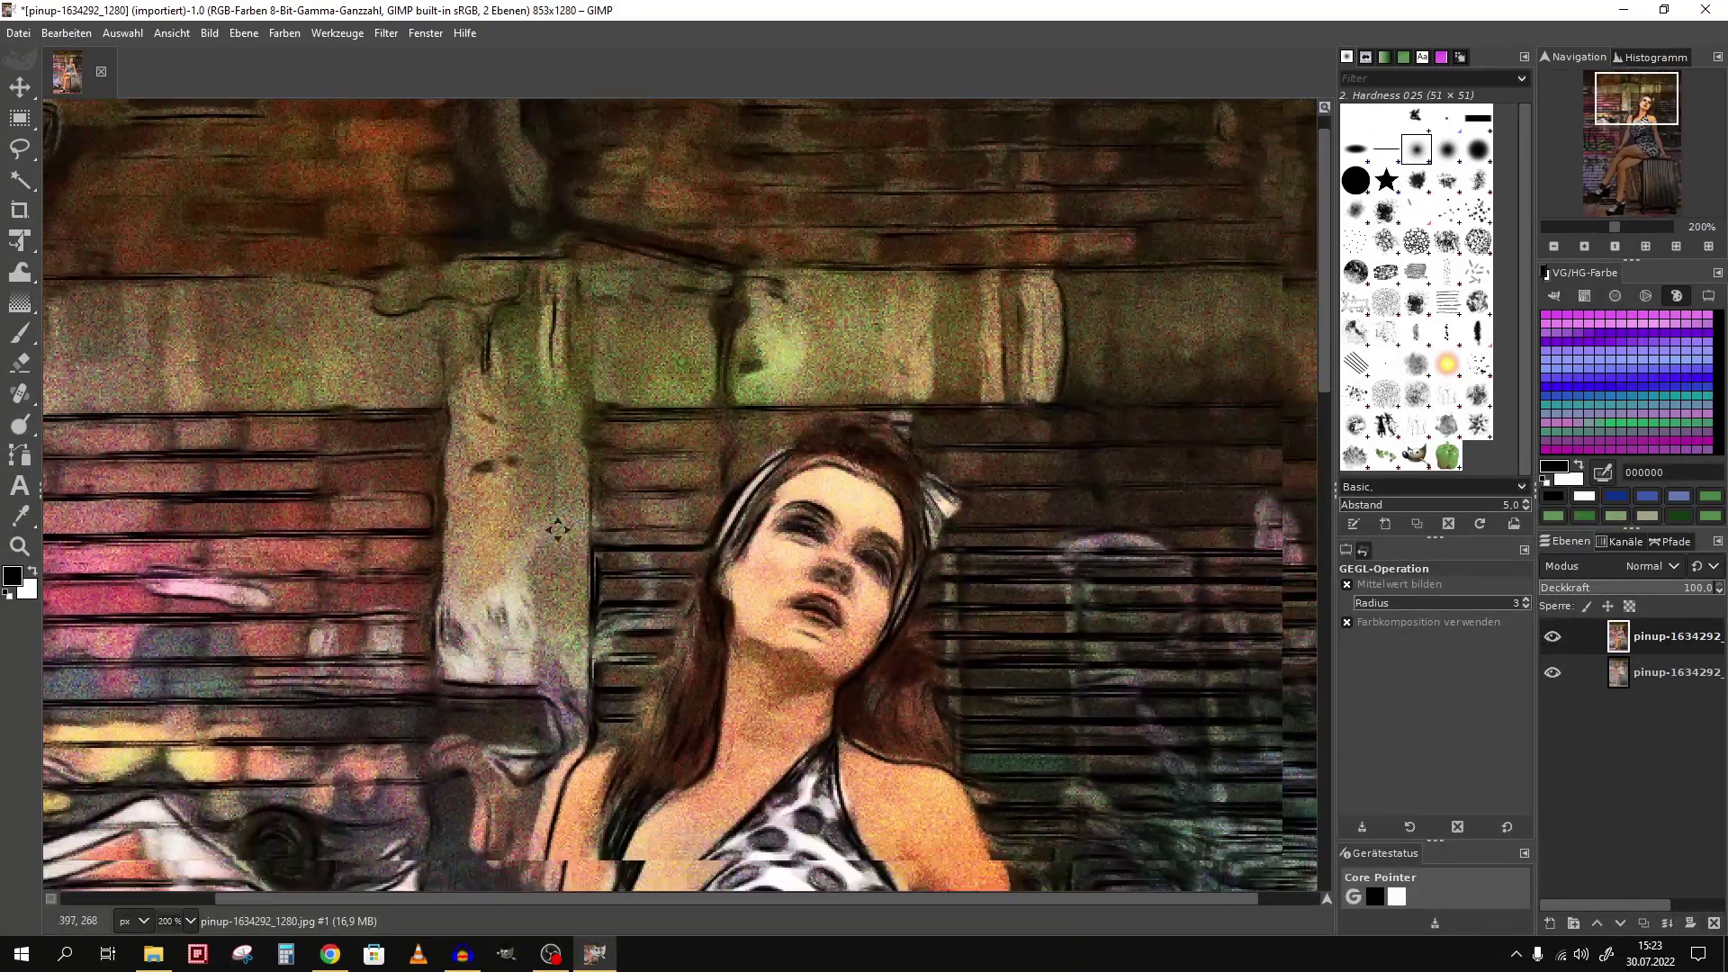
drag(655, 574, 519, 474)
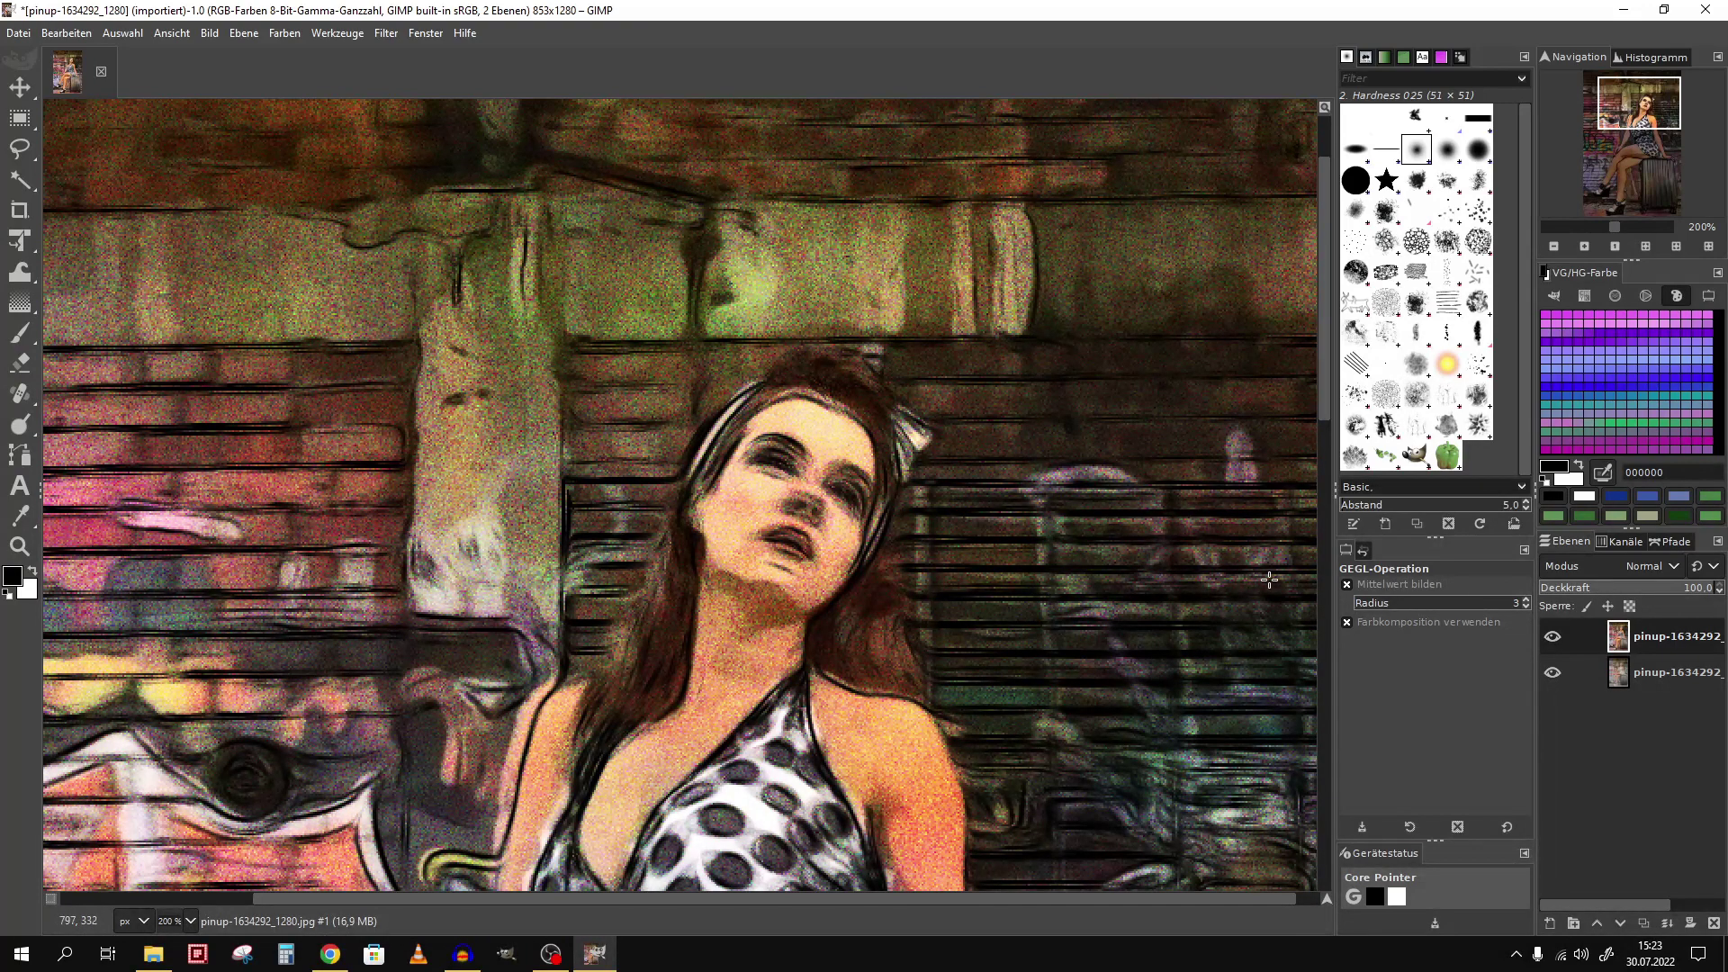
- Switch the watercolour layer to Überlagern (Overlay) blending and scroll down the canvas
click(1568, 569)
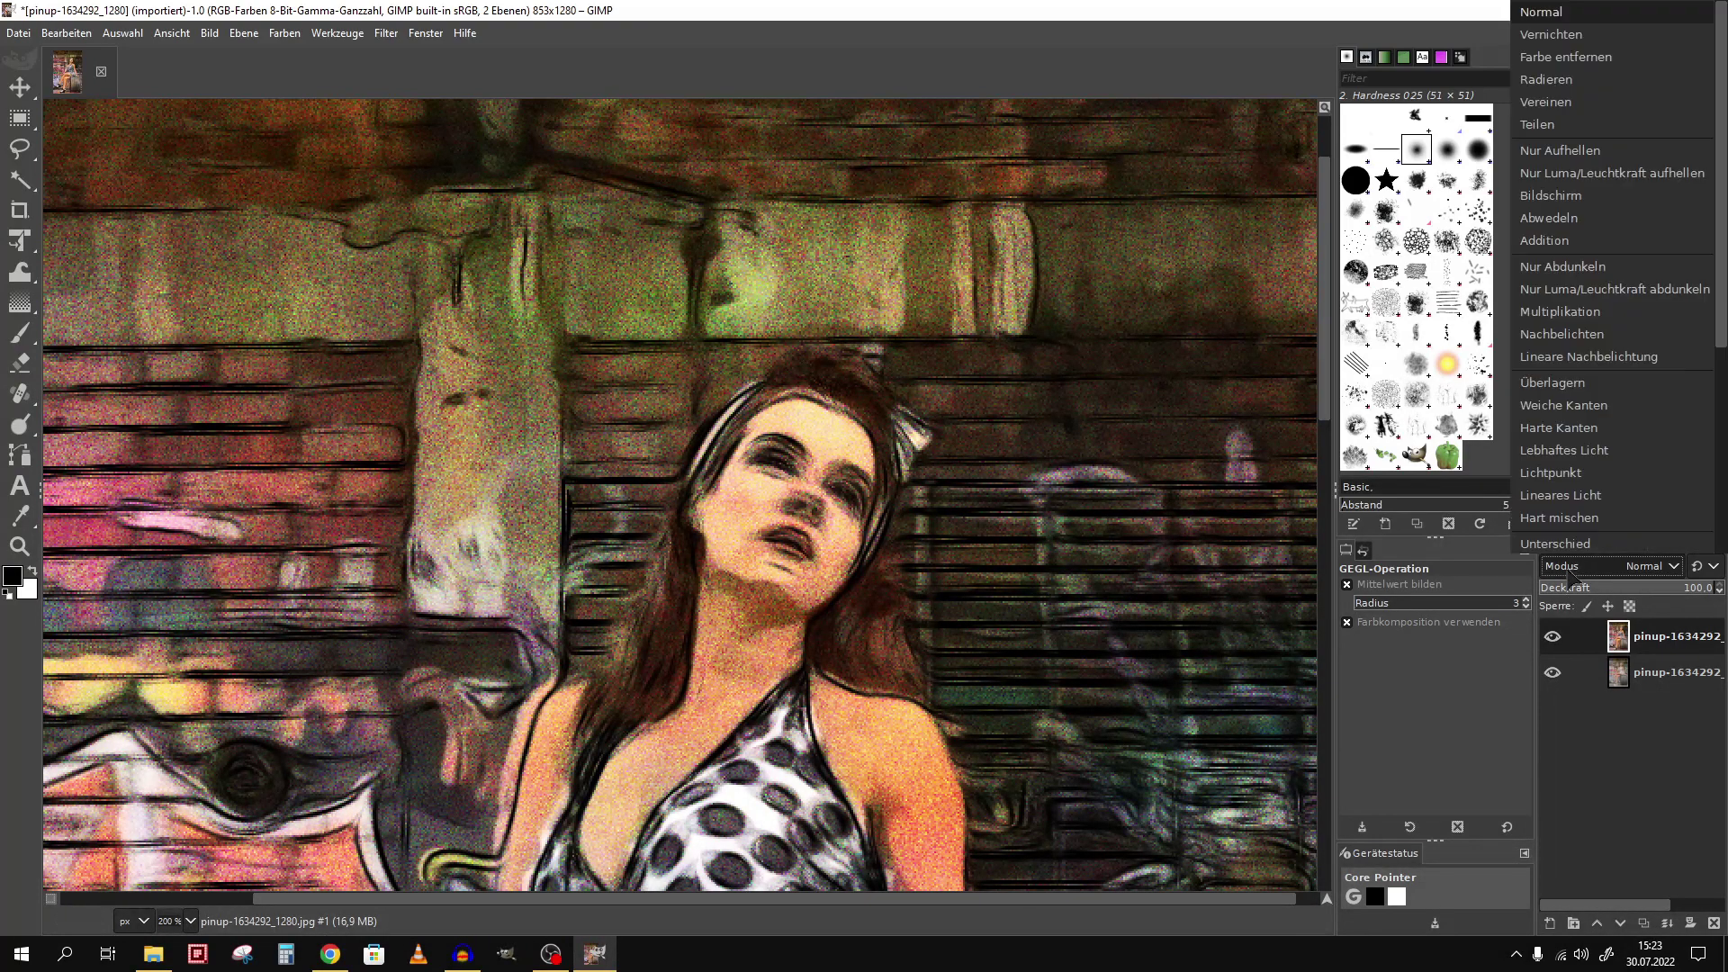
click(1584, 383)
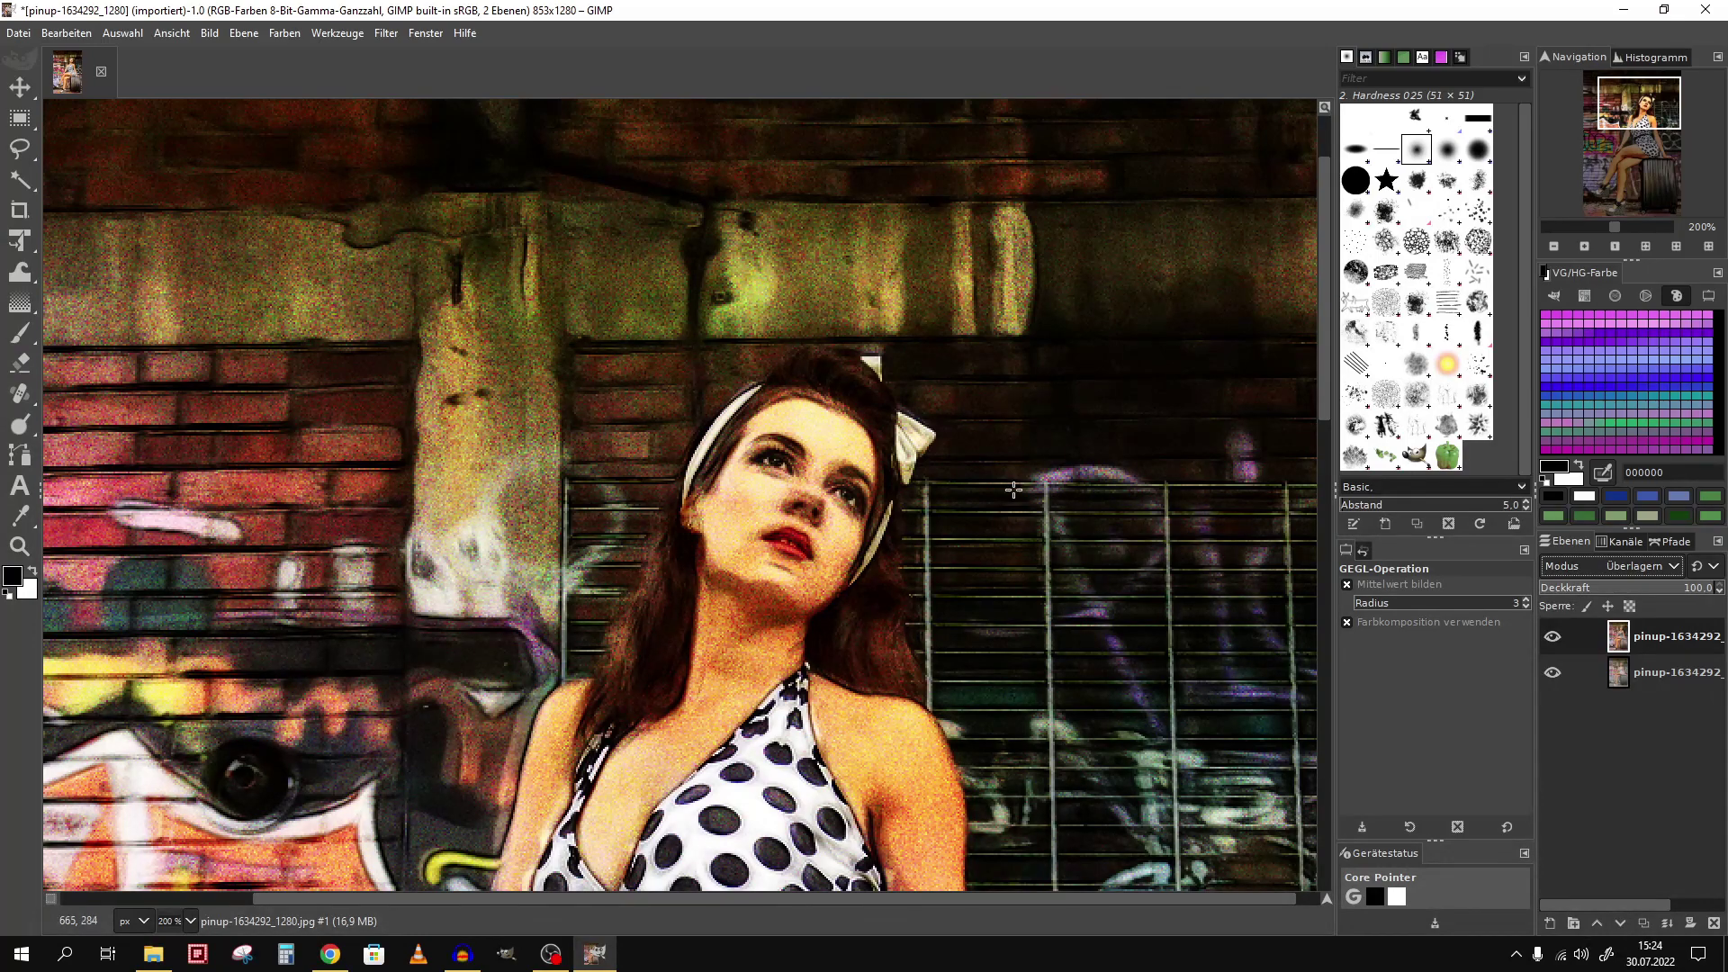
scroll(984, 492, down, 3)
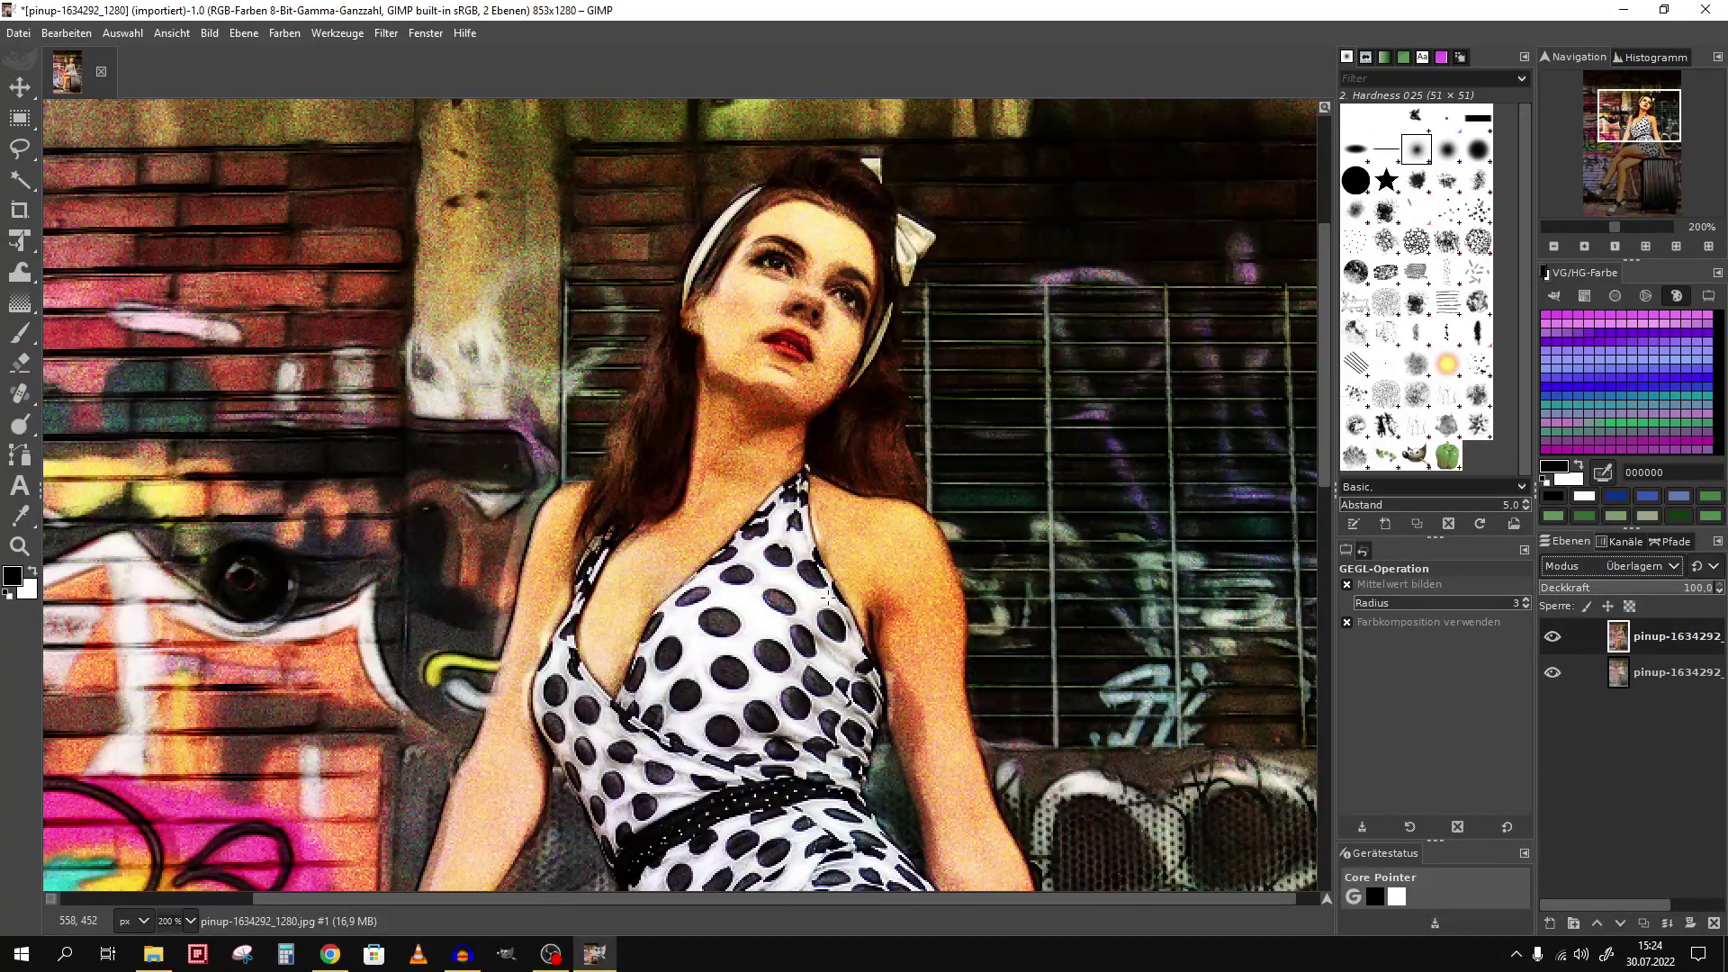
scroll(632, 564, down, 3)
scroll(801, 567, down, 6)
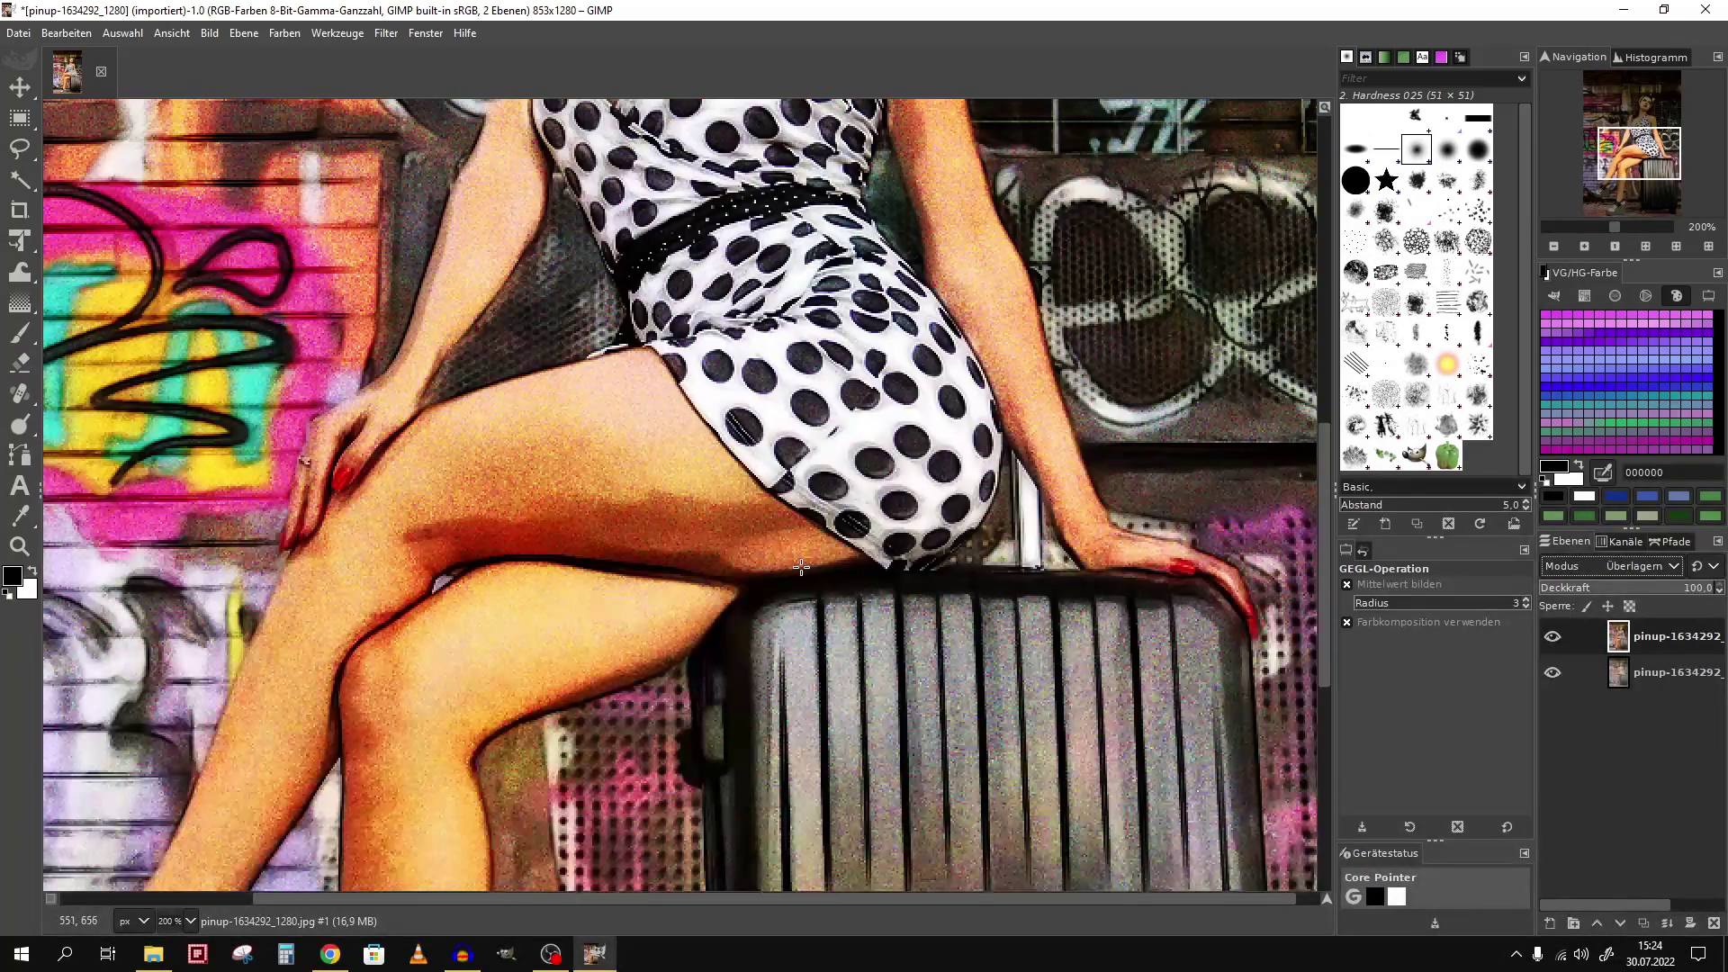
scroll(801, 568, down, 3)
scroll(801, 567, down, 3)
scroll(765, 567, down, 3)
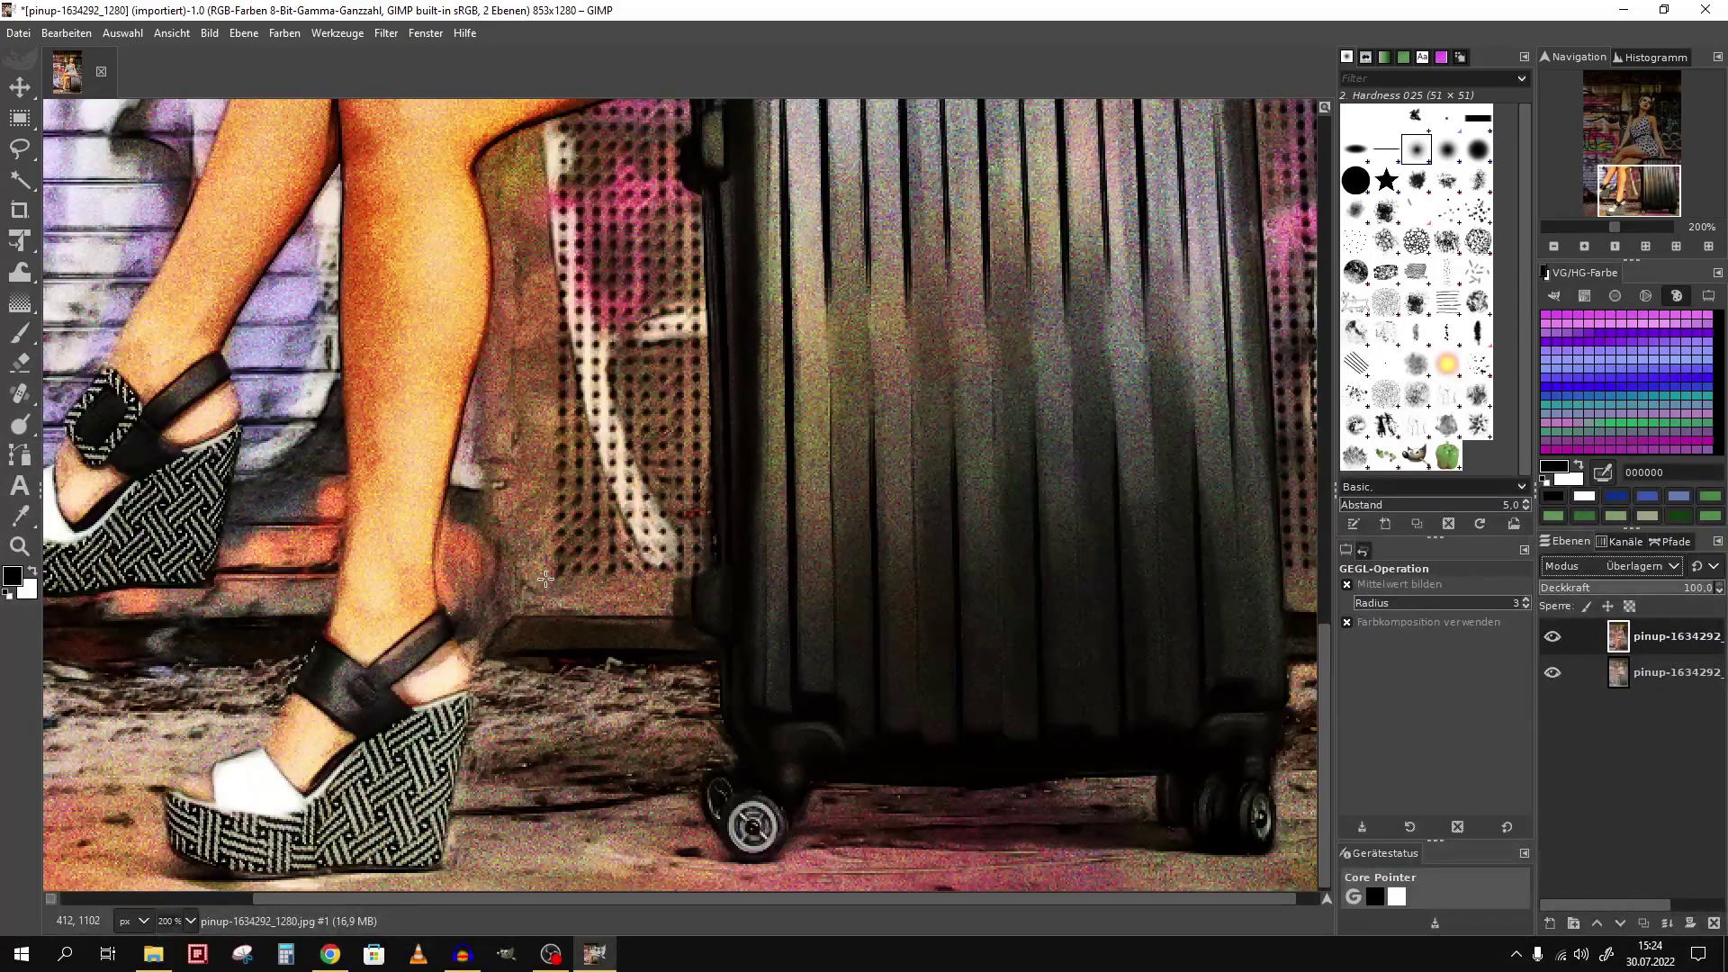
- Scroll the canvas left, right and back up to review the Overlay result
scroll(686, 569, left, 2)
scroll(687, 569, left, 2)
scroll(711, 549, right, 5)
scroll(720, 535, down, 1)
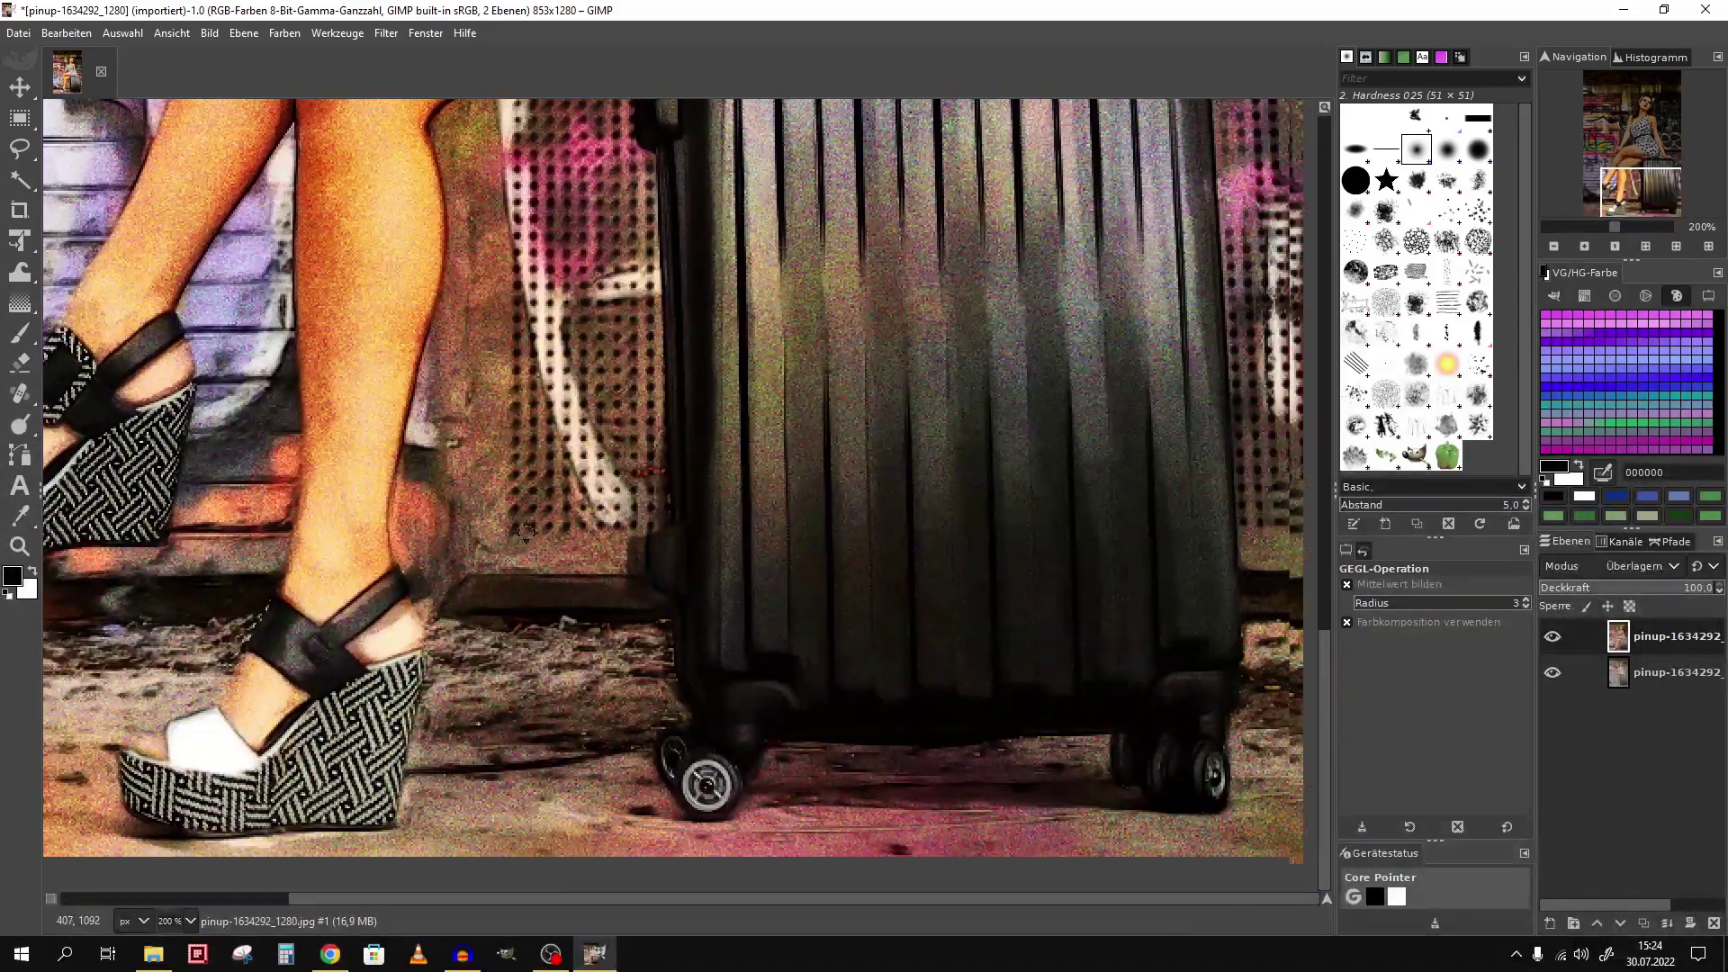
scroll(725, 530, up, 3)
scroll(725, 531, up, 3)
scroll(724, 530, up, 3)
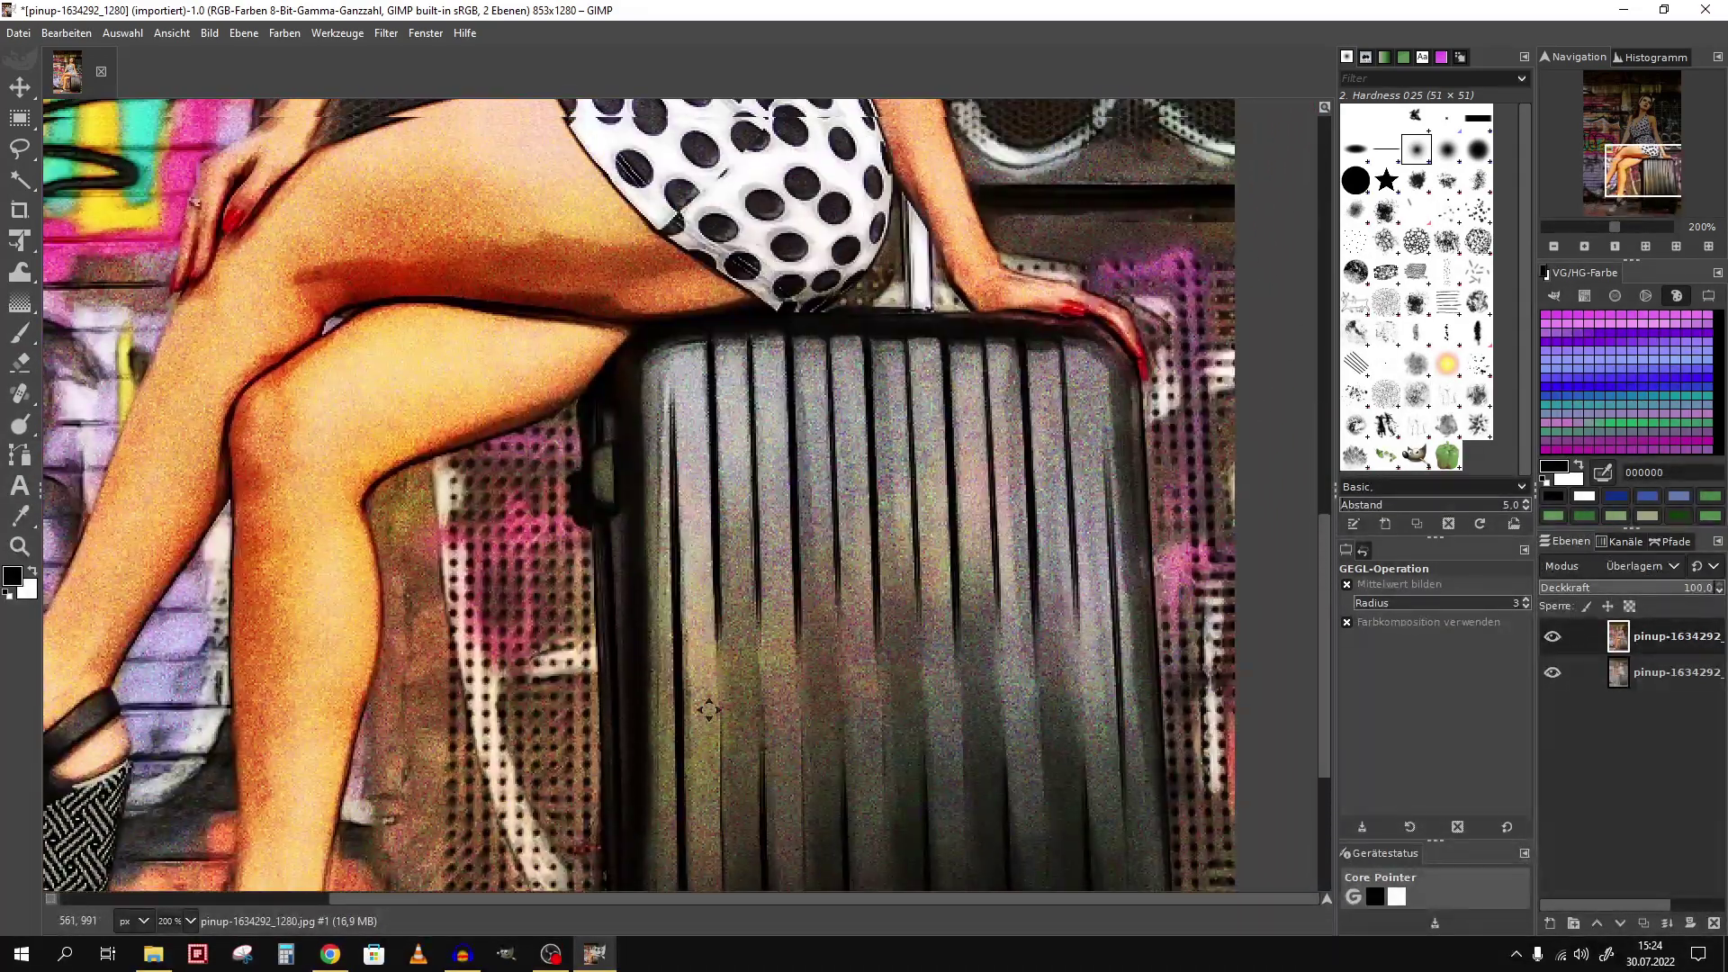
scroll(724, 531, up, 1)
scroll(723, 531, up, 3)
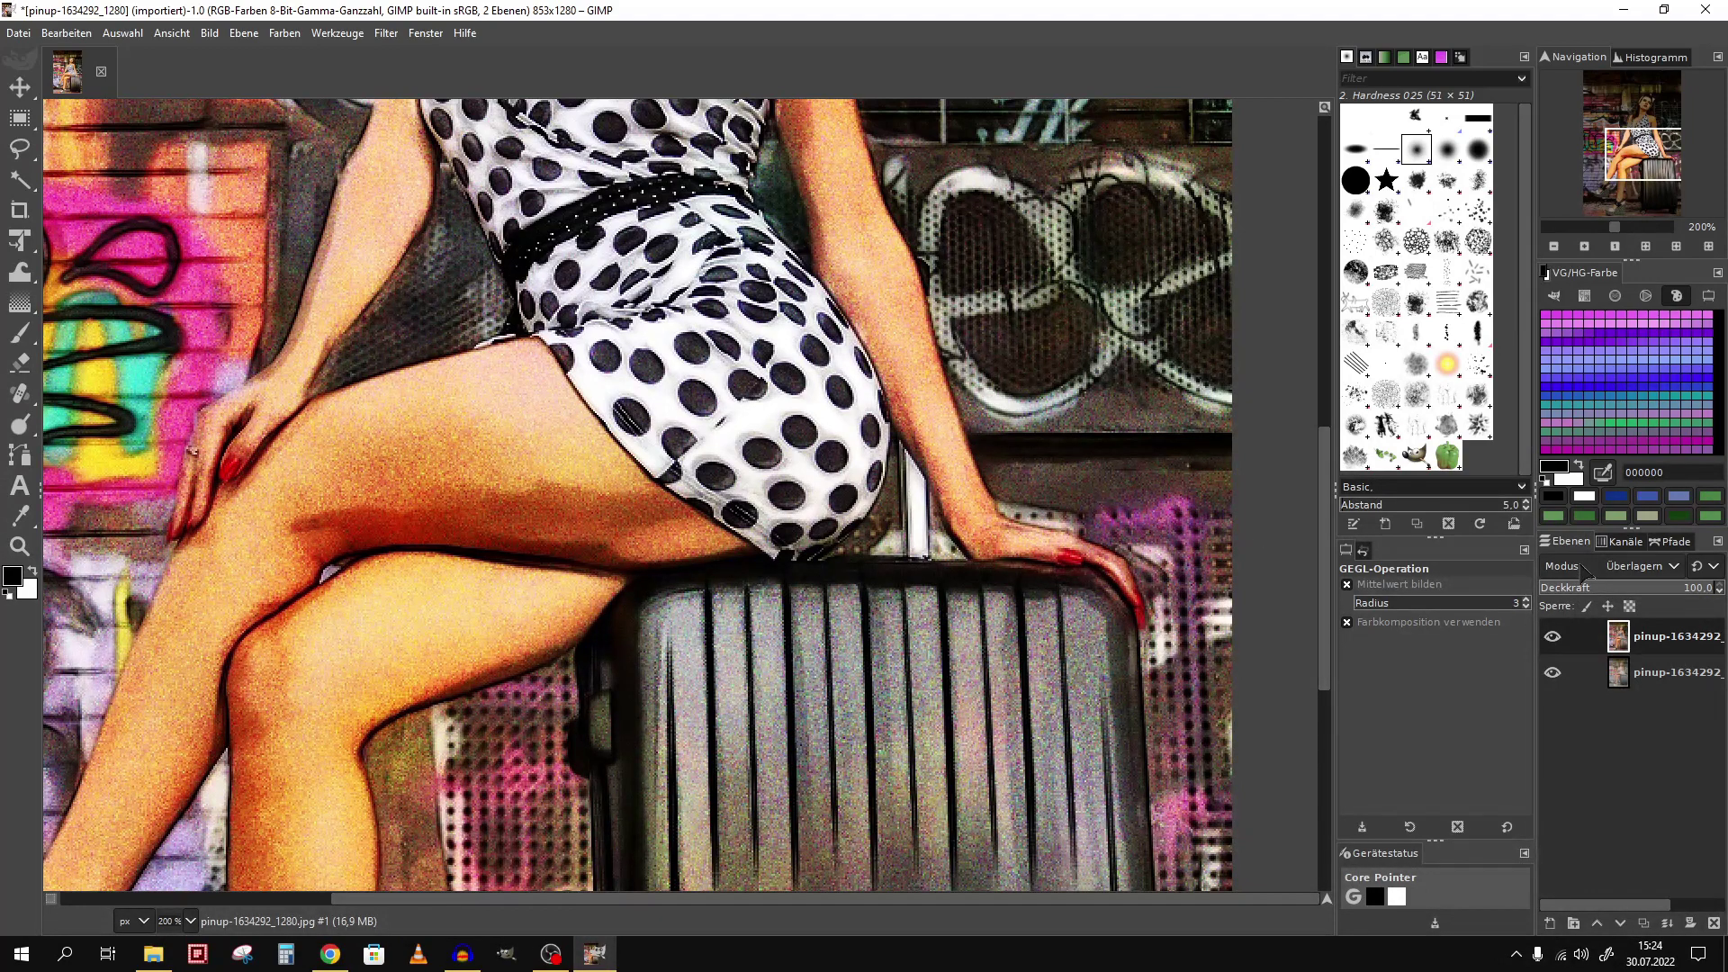
- Change the watercolour layer's mode to Weiche Kanten (Soft Light) and review the canvas
click(1611, 565)
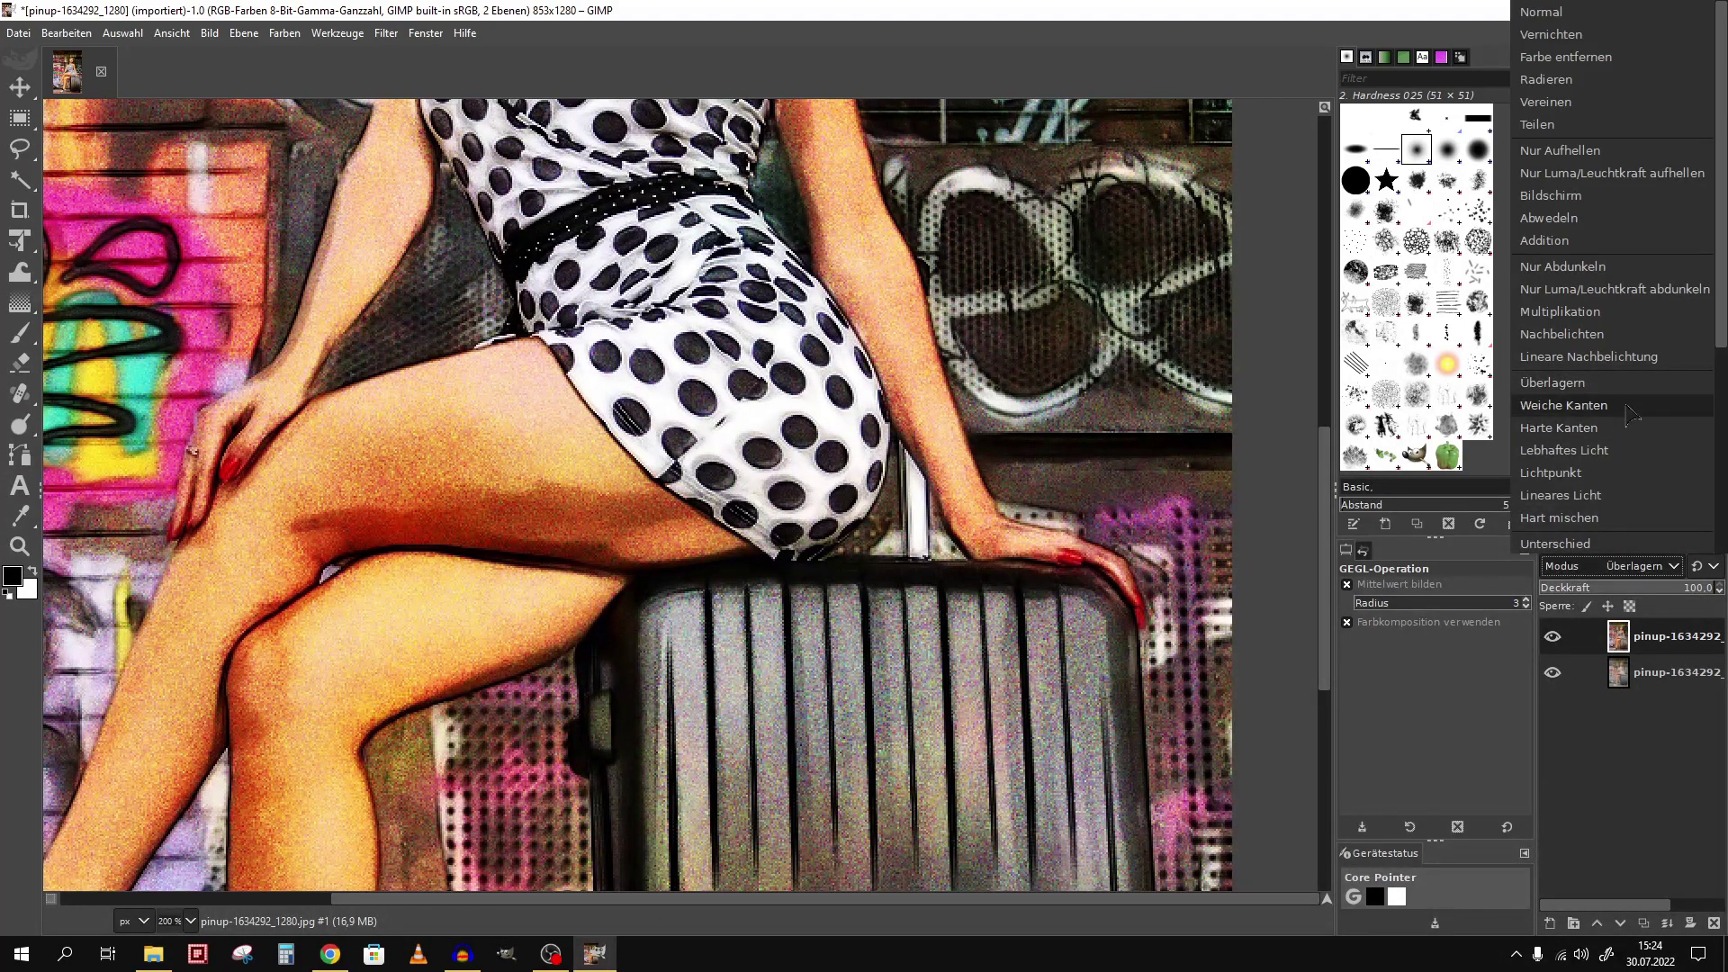
click(1566, 405)
scroll(954, 558, up, 8)
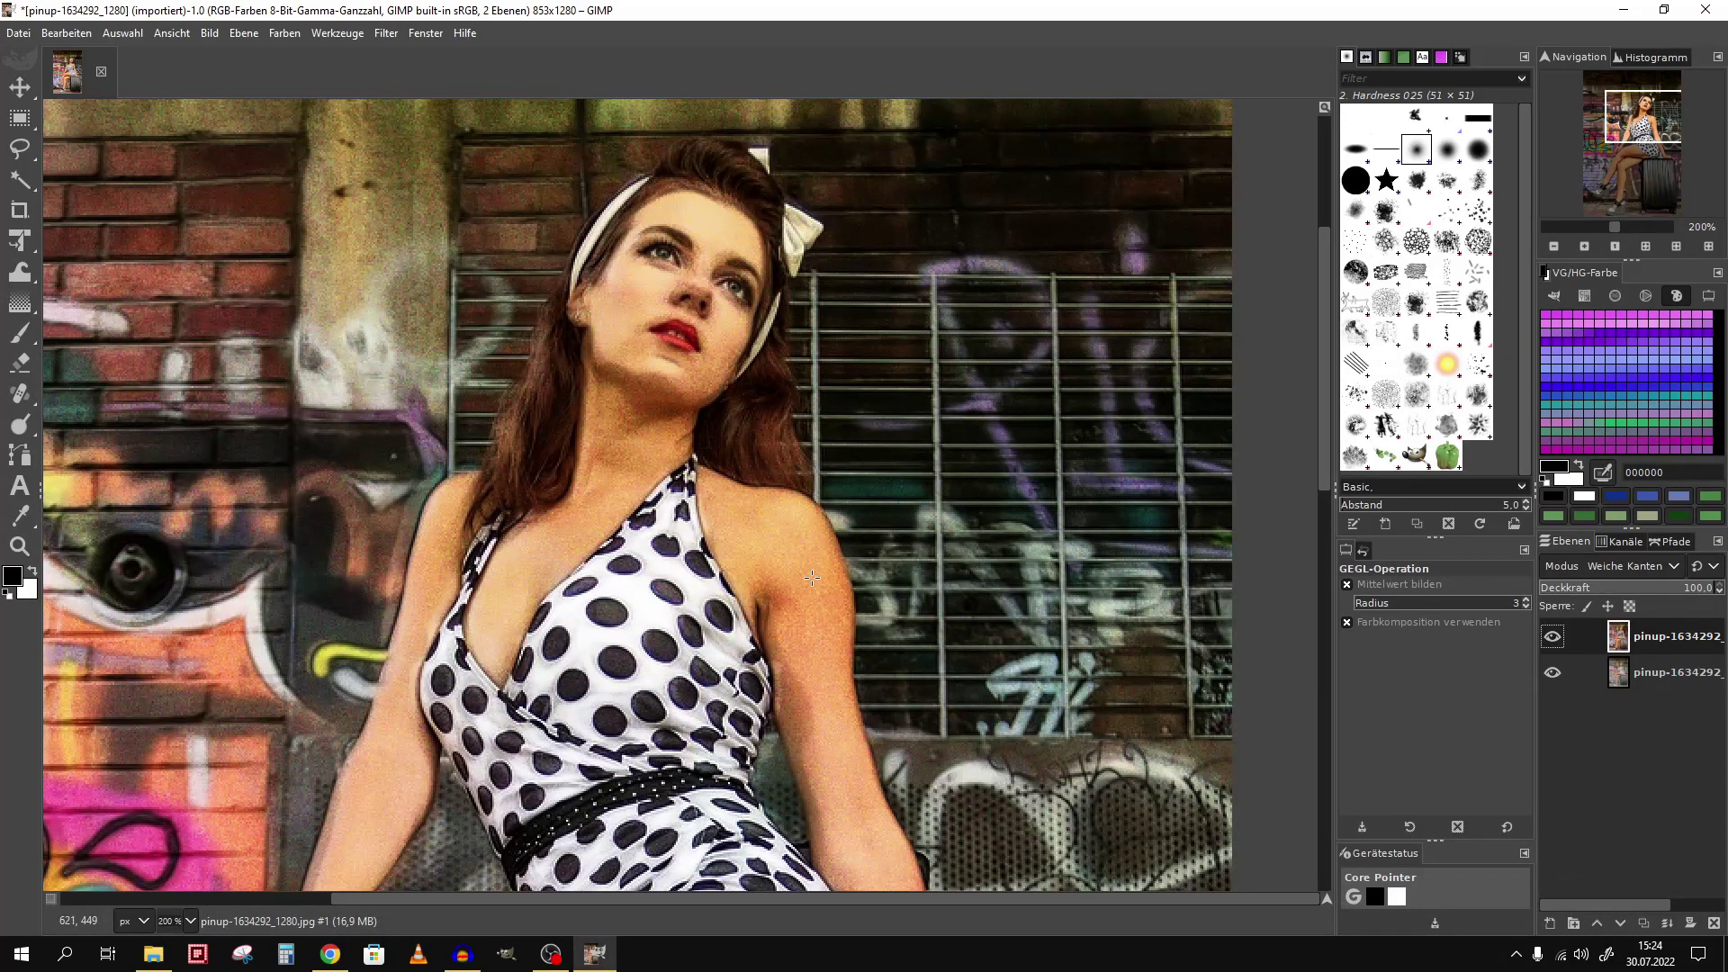
scroll(797, 595, down, 4)
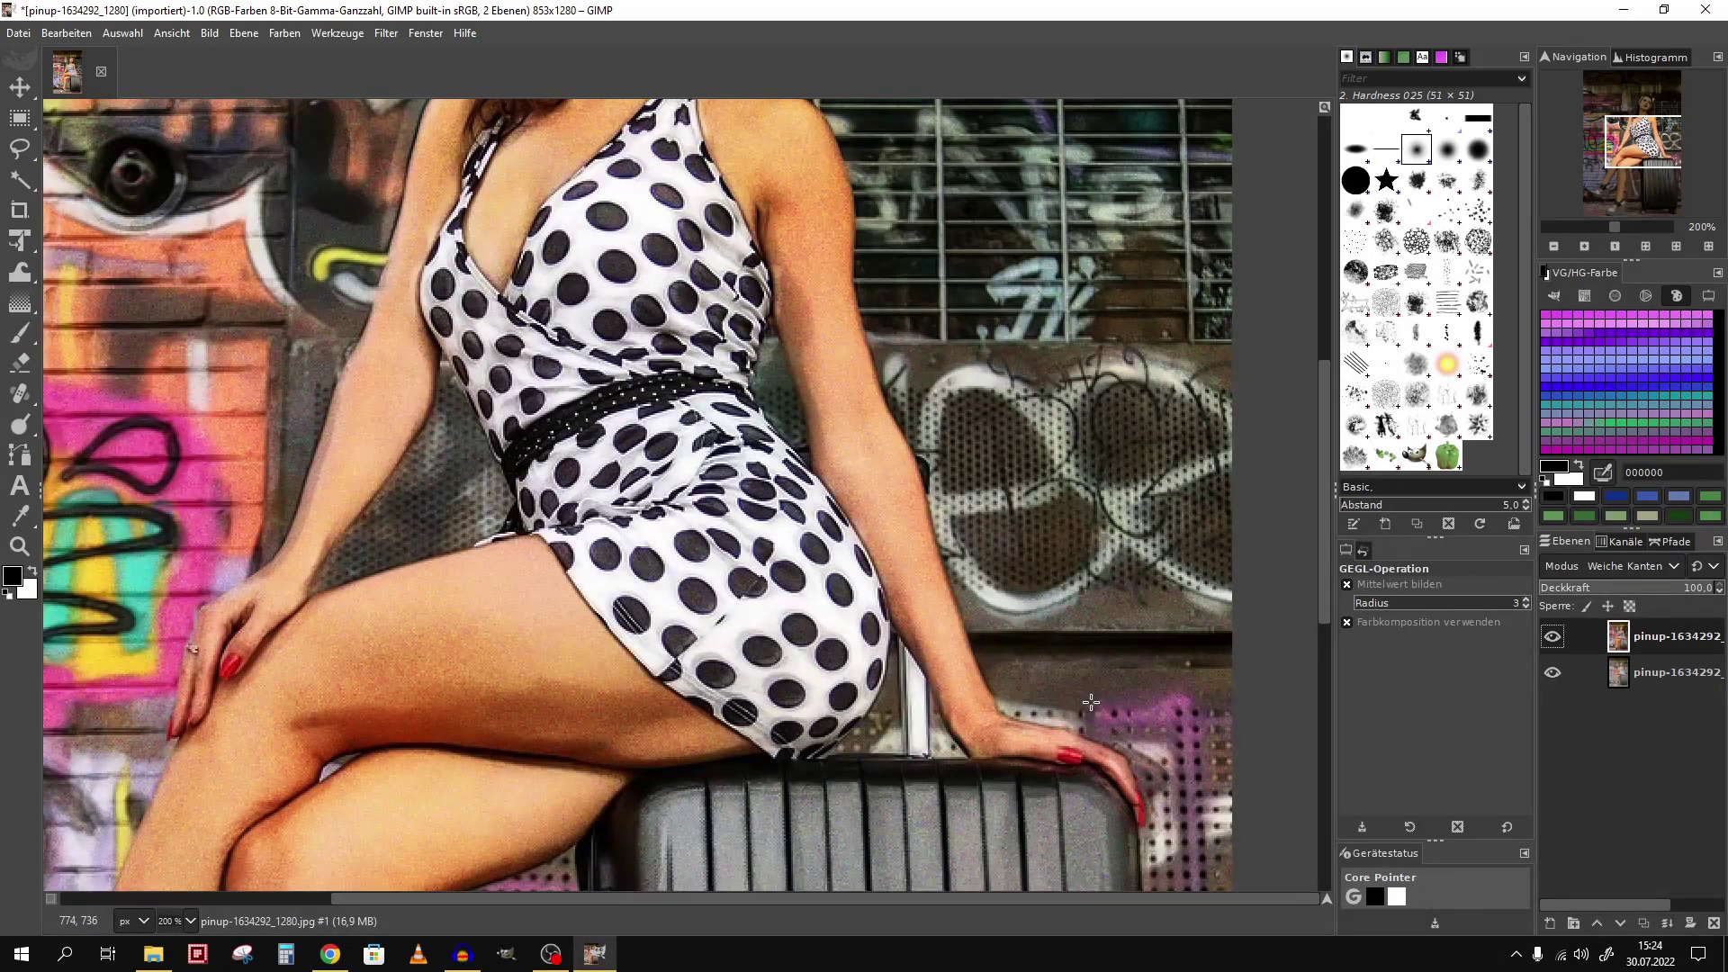